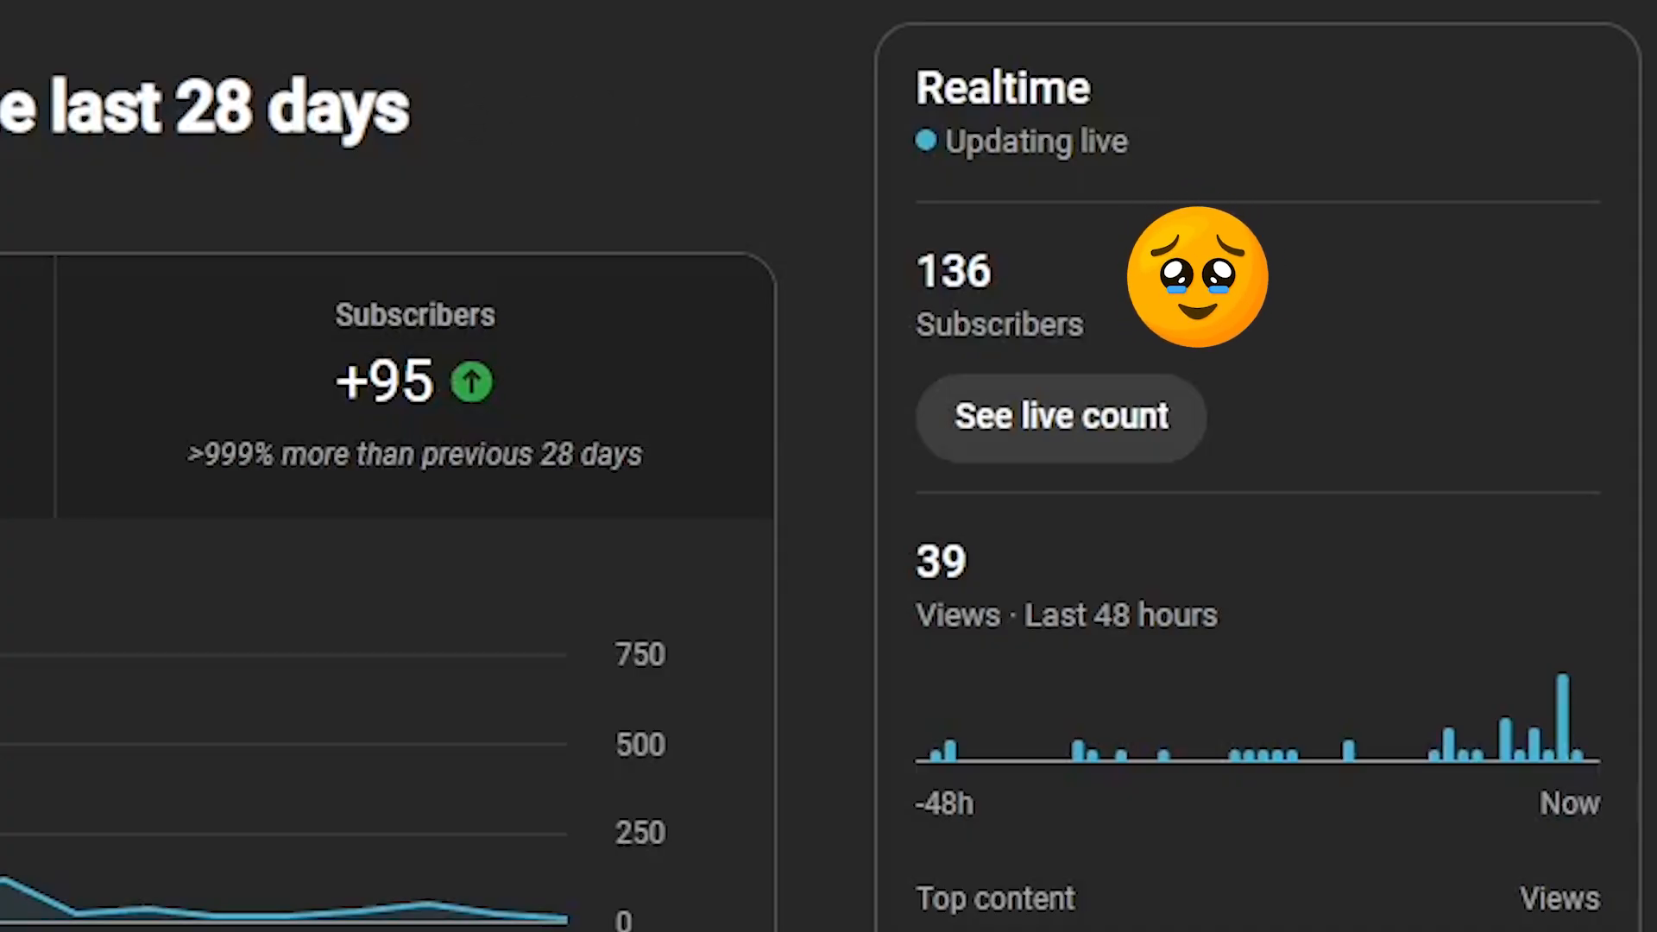
Step: Search the web in a new tab for "Free Motion Bro Presets" and open the Motion Bro Free Presets page
{"action": "key", "text": "ctrl+t"}
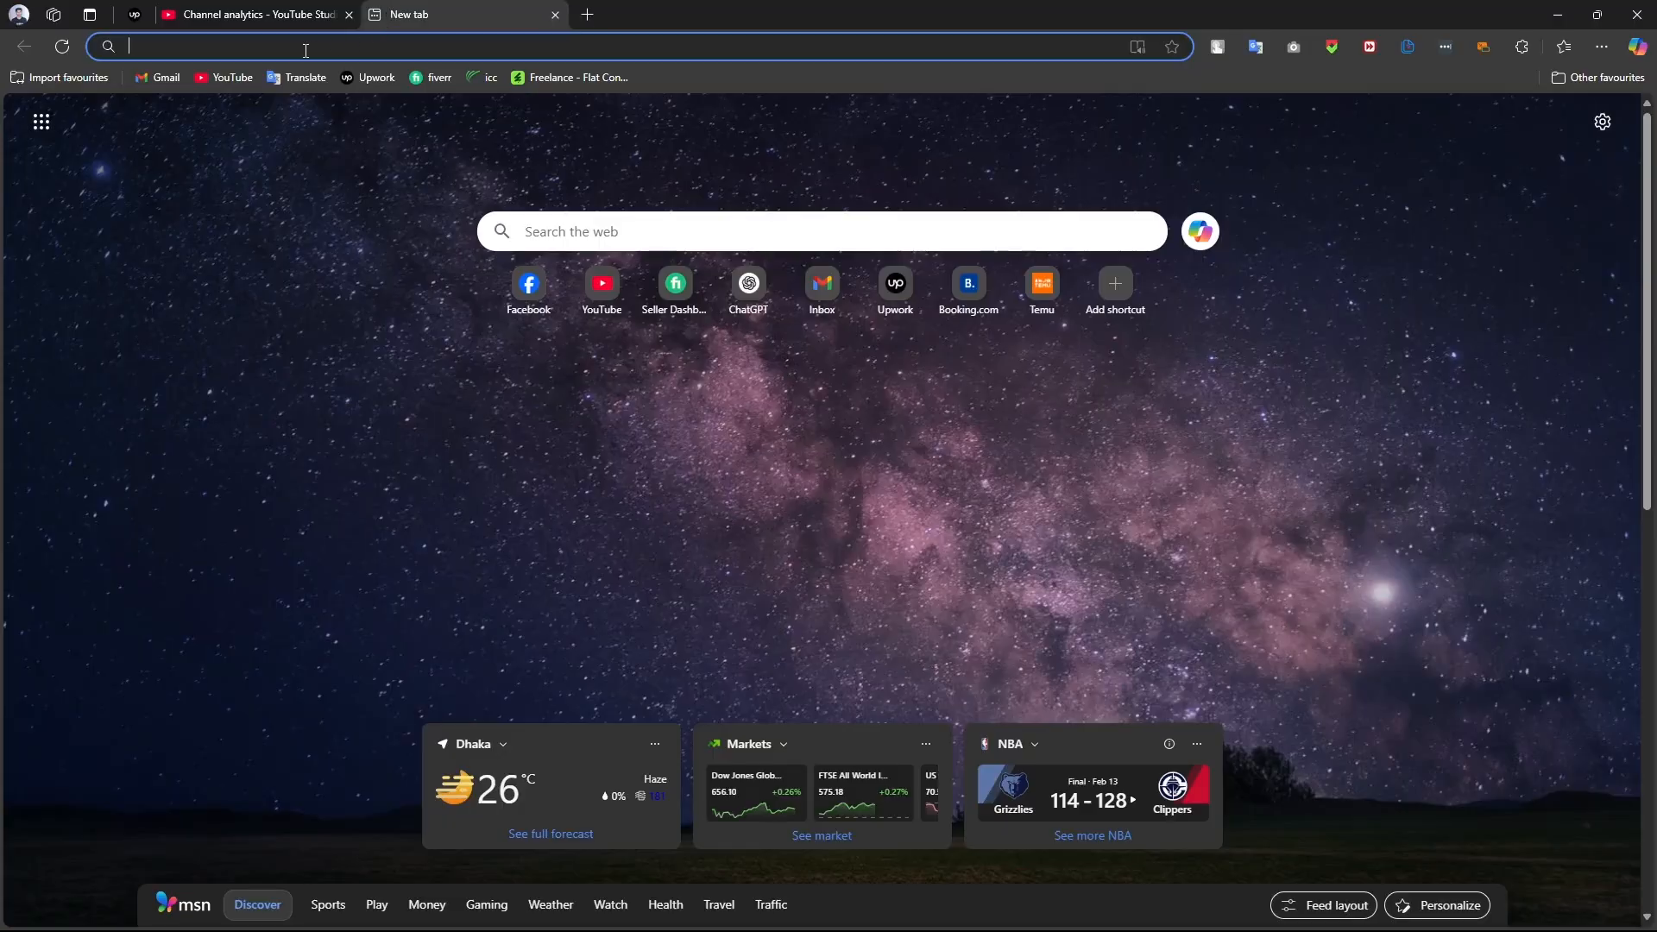
{"action": "type", "text": "Free Motion Bro Presets"}
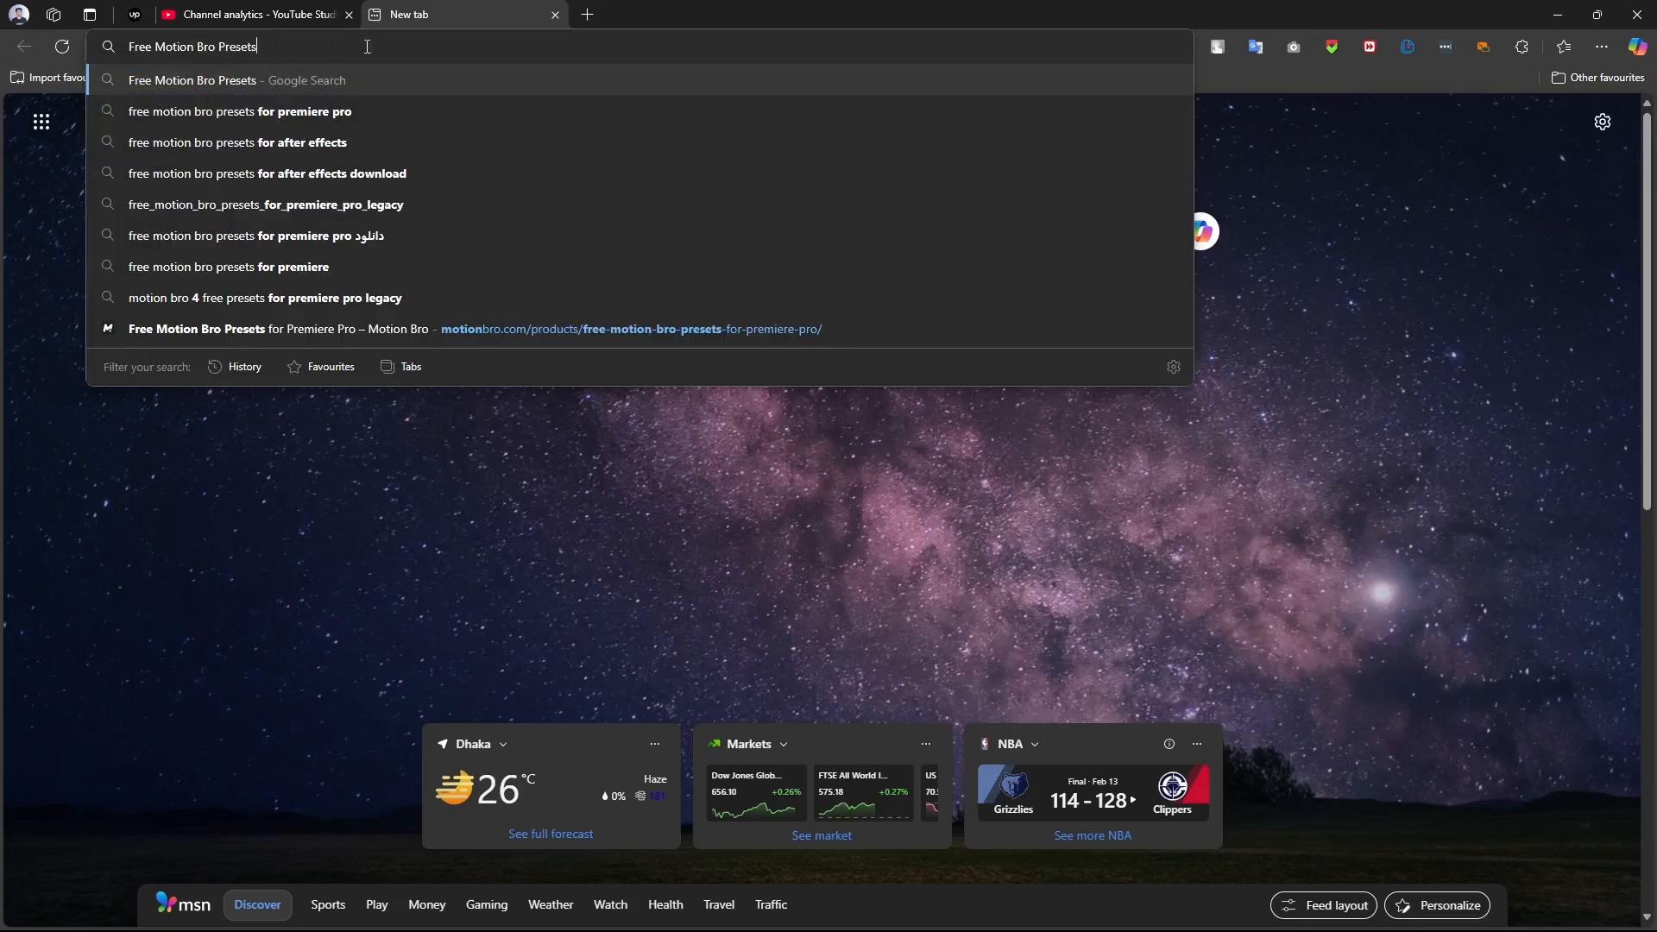
{"action": "key", "text": "Return"}
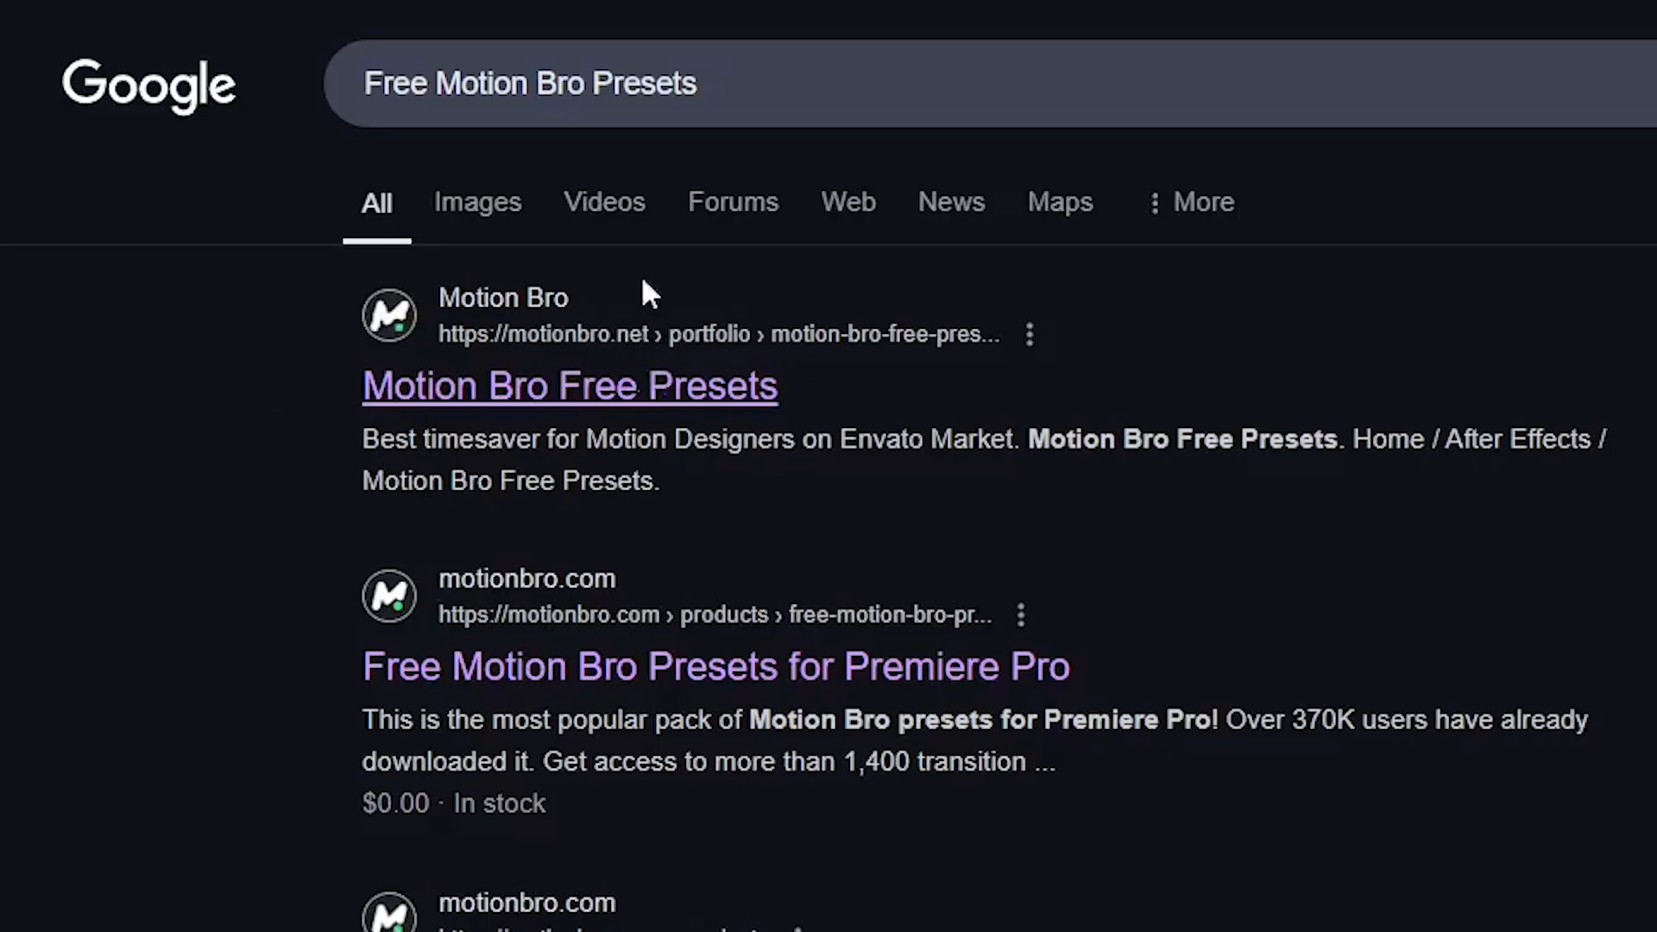
{"action": "left_click", "coordinate": [645, 391]}
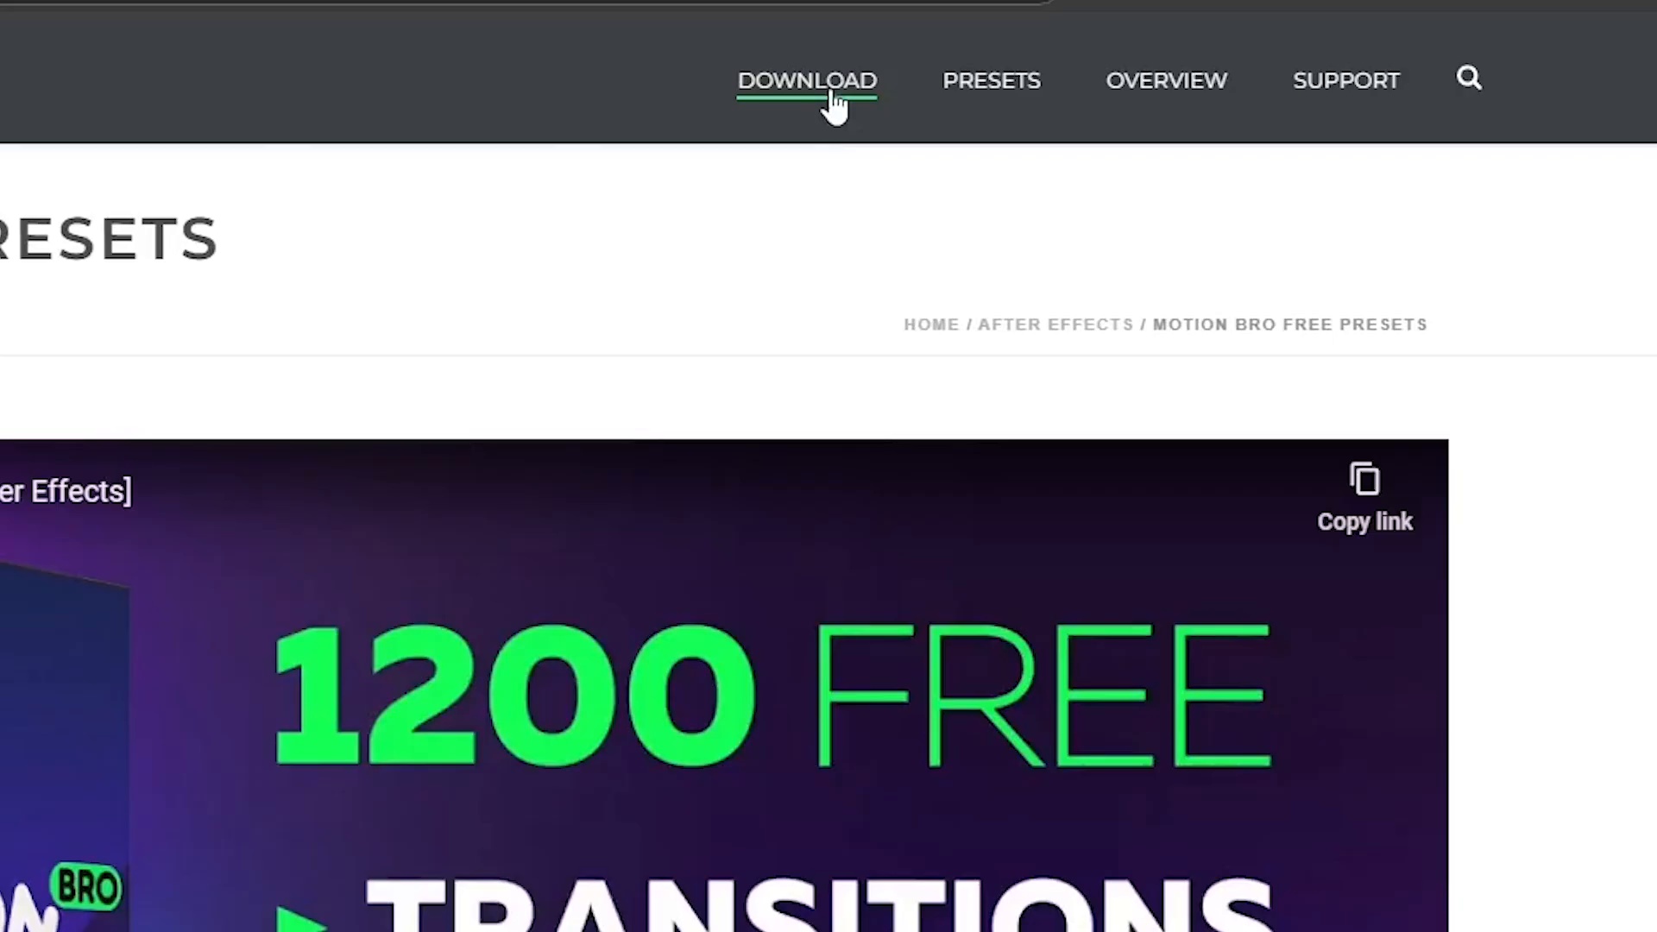
Step: Go through the site's download page to the free presets catalogue and open the details of Free Motion Bro Presets for Premiere Pro
{"action": "left_click", "coordinate": [1076, 113]}
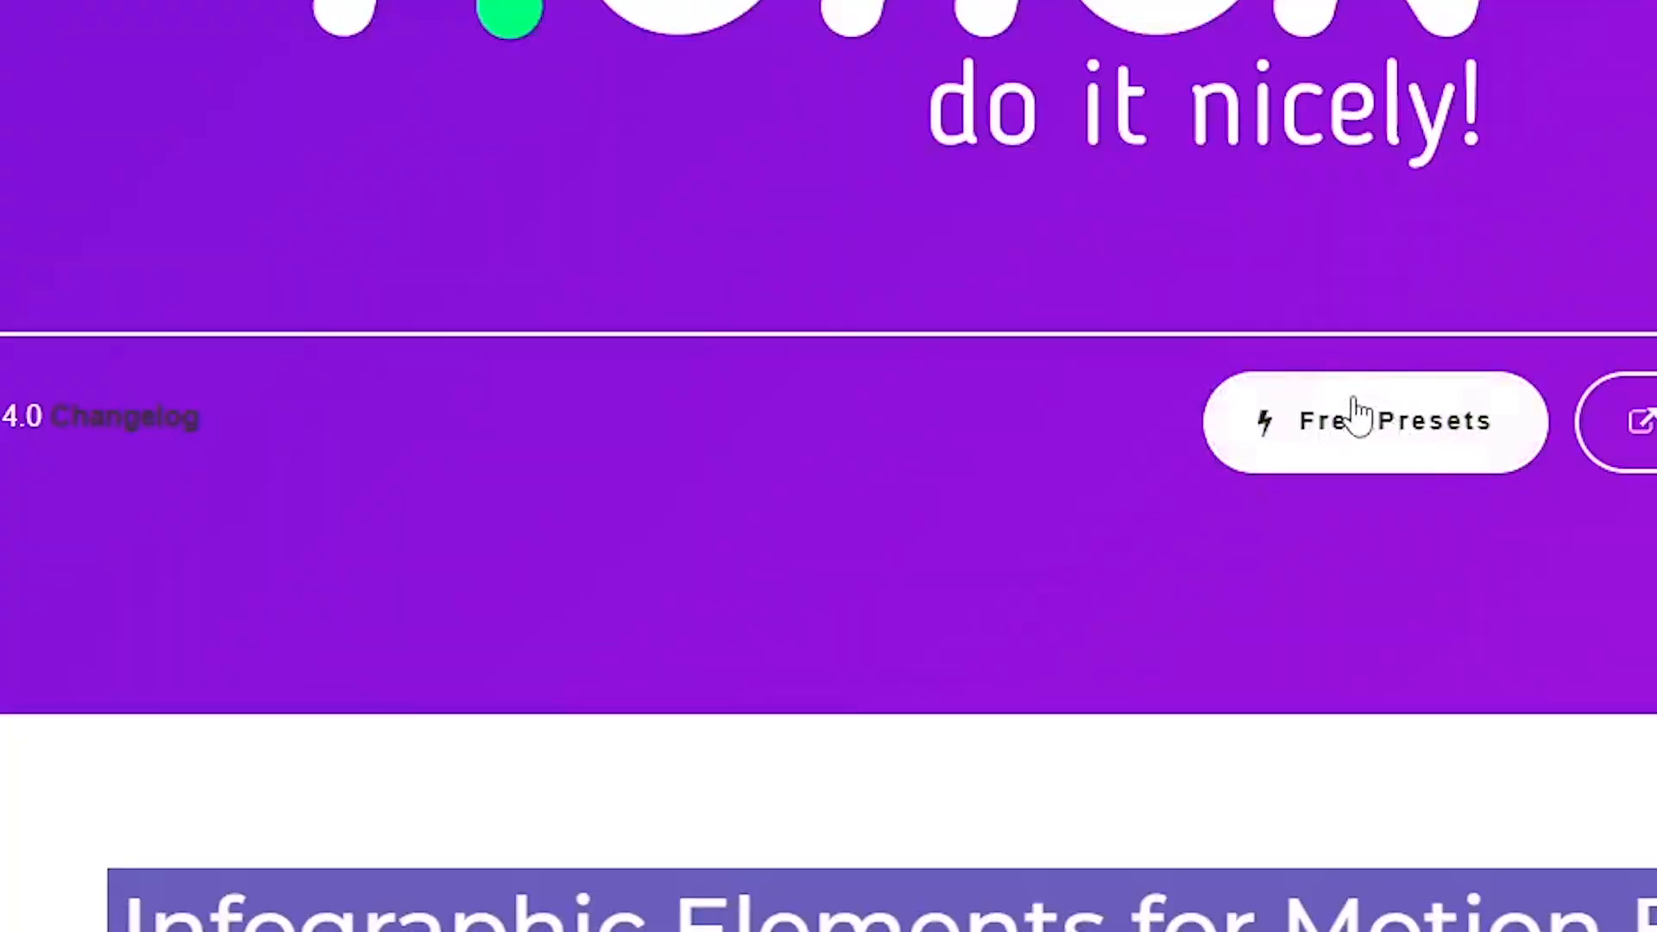
{"action": "left_click", "coordinate": [1048, 557]}
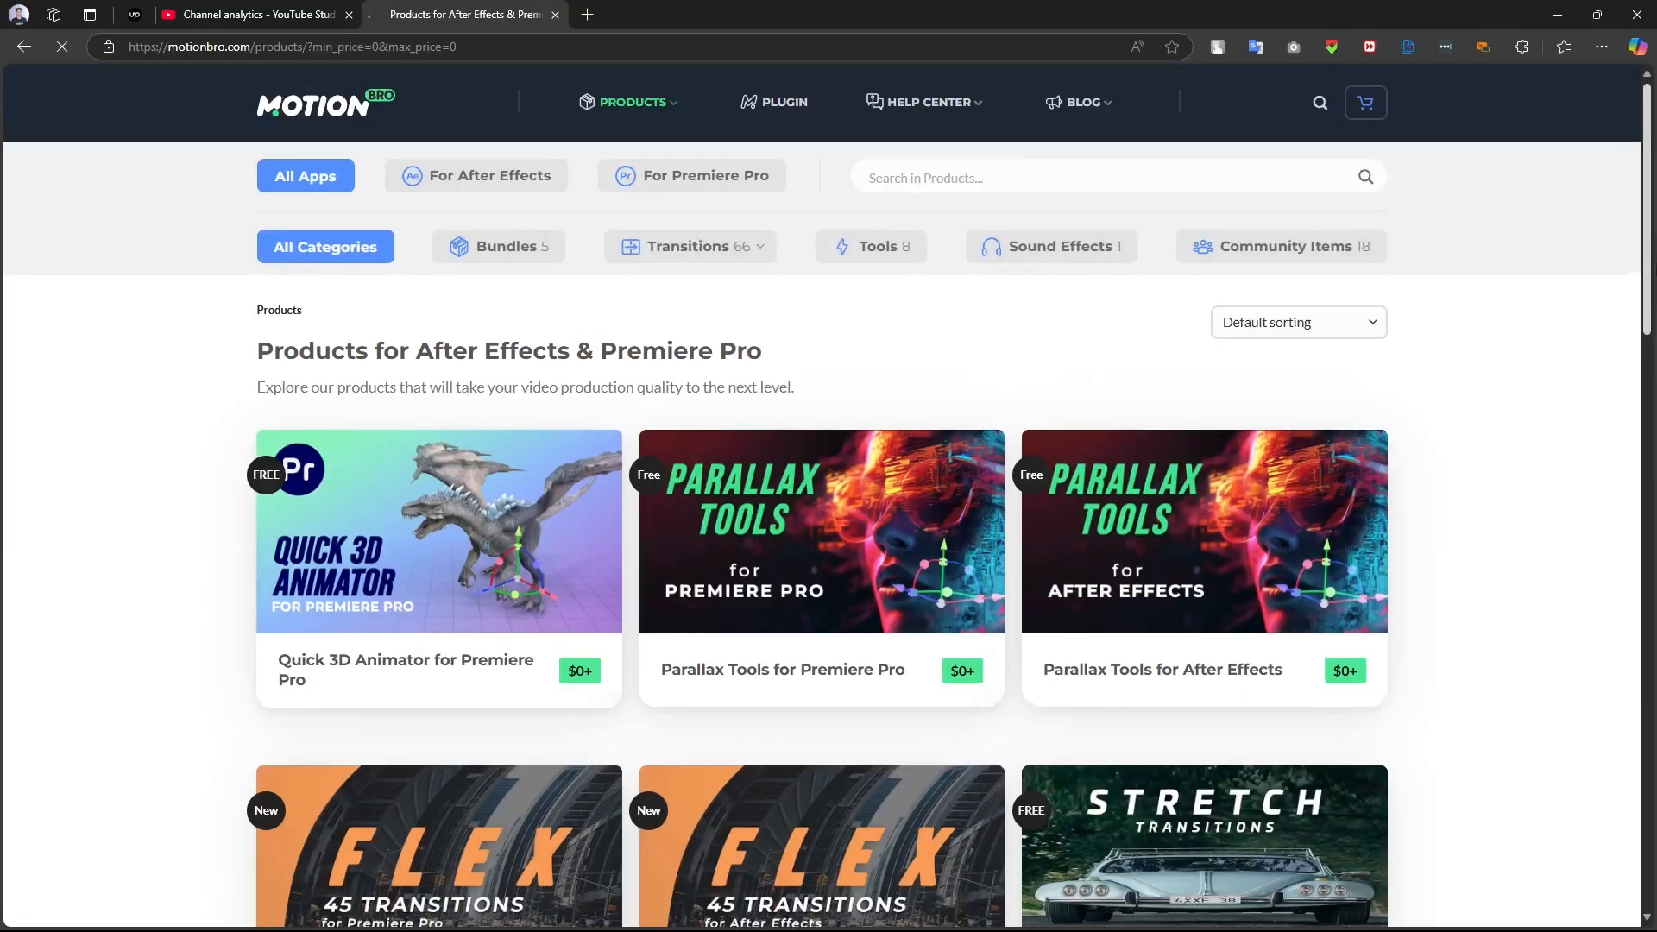
{"action": "scroll", "coordinate": [819, 517], "scroll_direction": "down", "scroll_amount": 7}
{"action": "scroll", "coordinate": [820, 518], "scroll_direction": "up", "scroll_amount": 4}
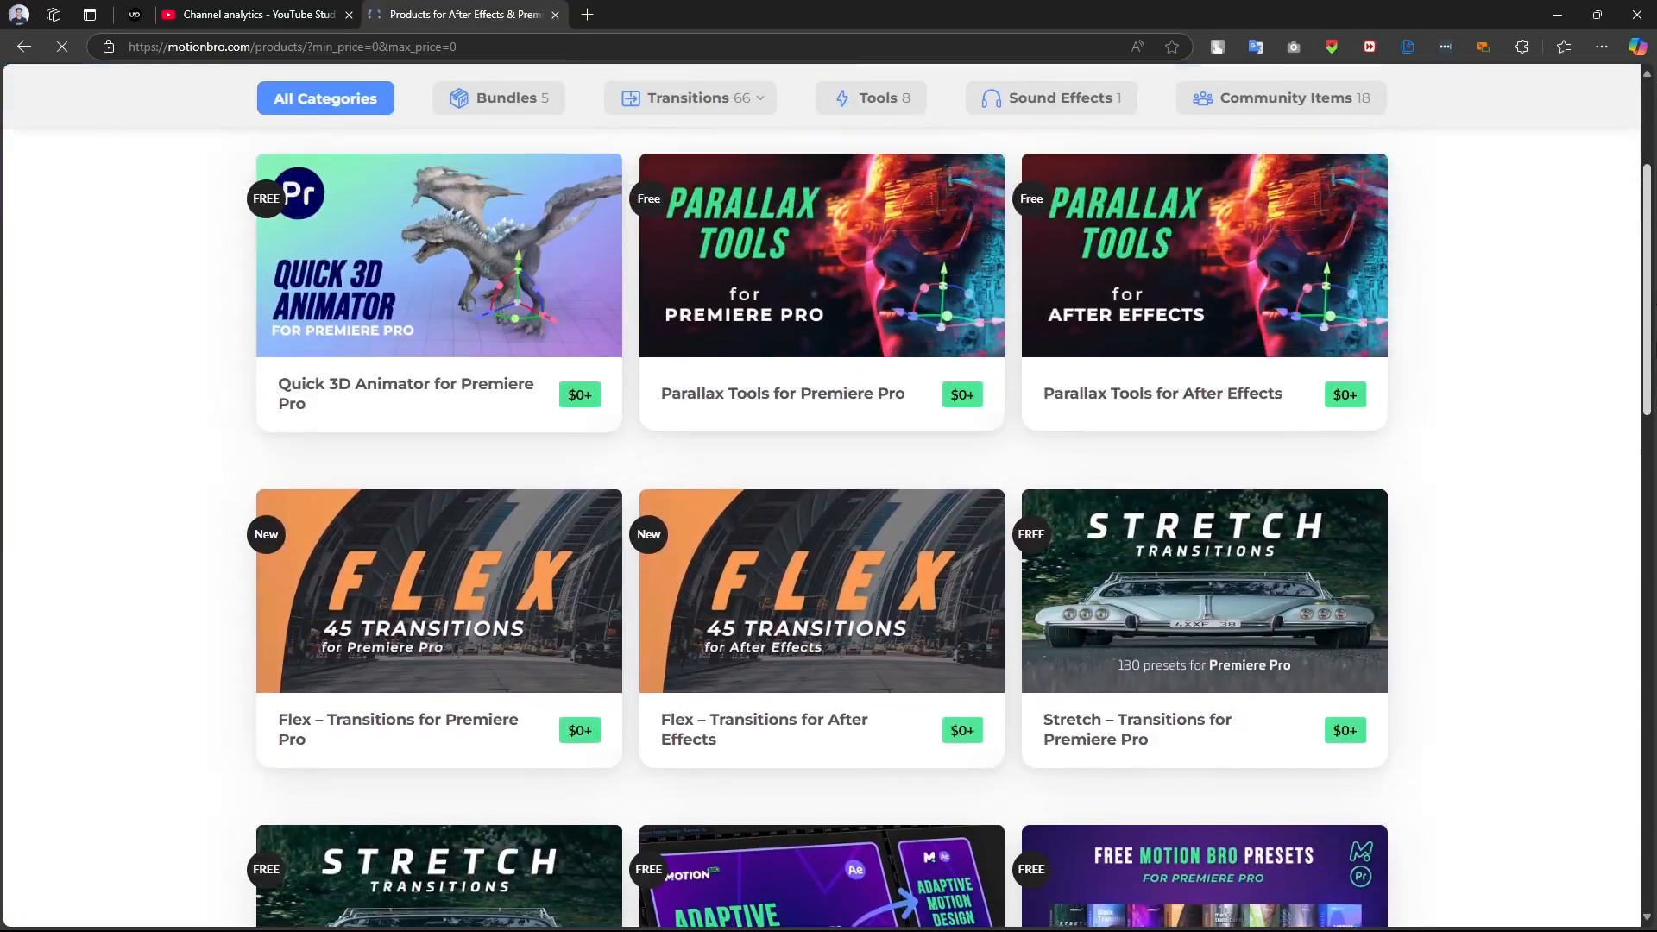
{"action": "scroll", "coordinate": [1212, 574], "scroll_direction": "down", "scroll_amount": 5}
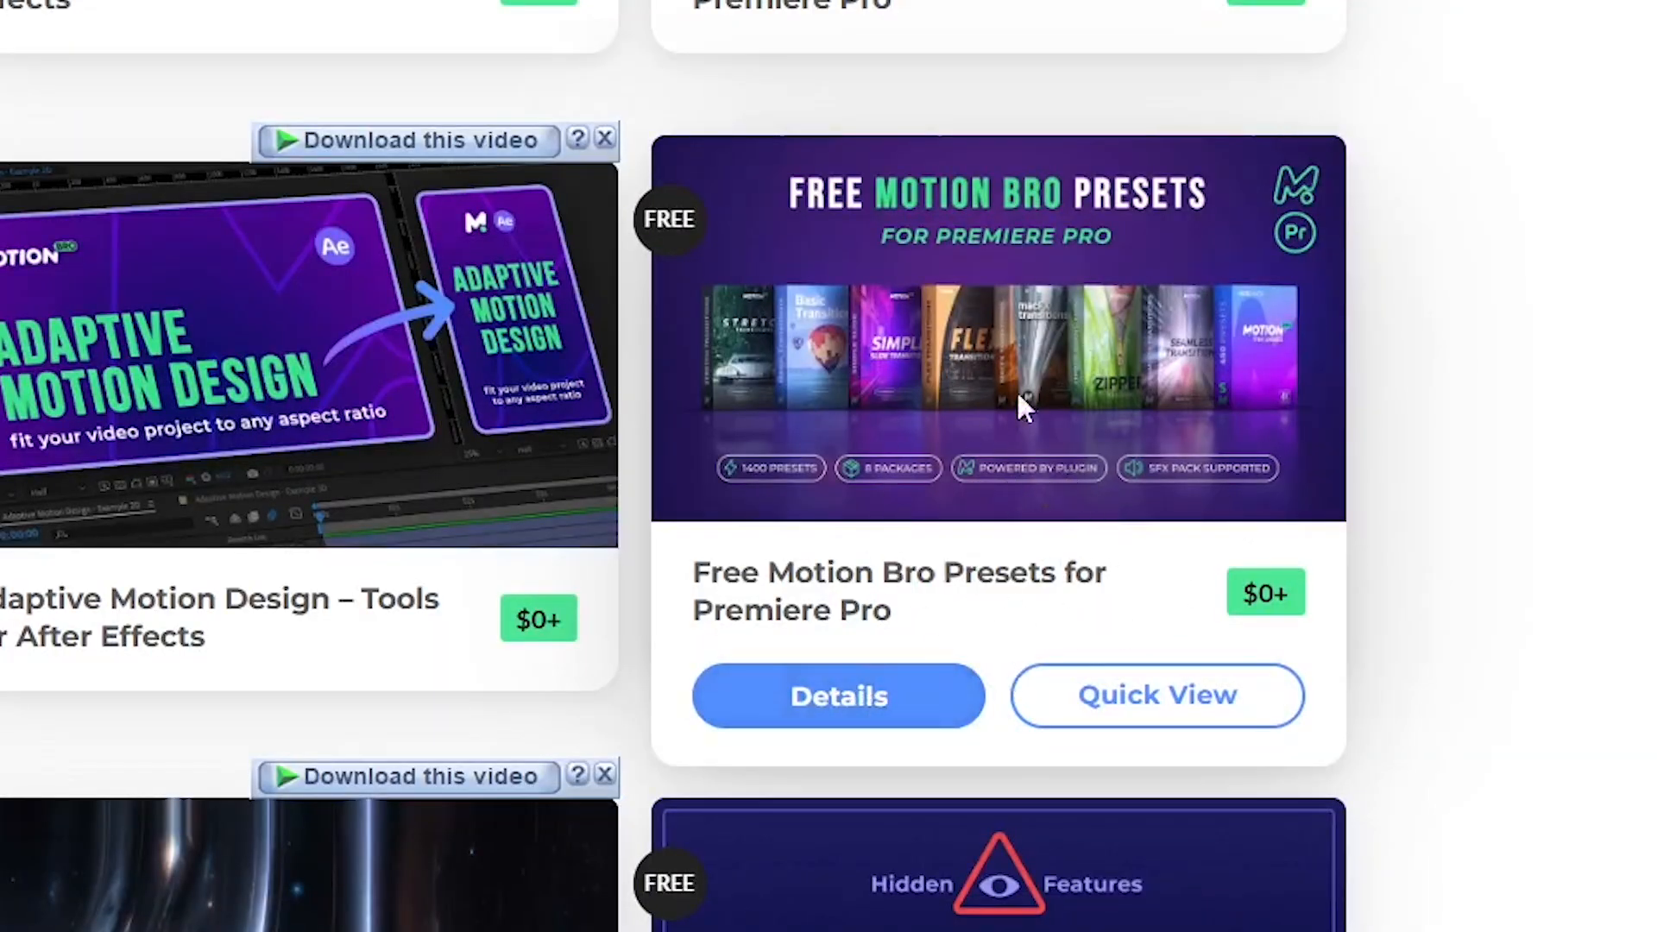
{"action": "left_click", "coordinate": [773, 721]}
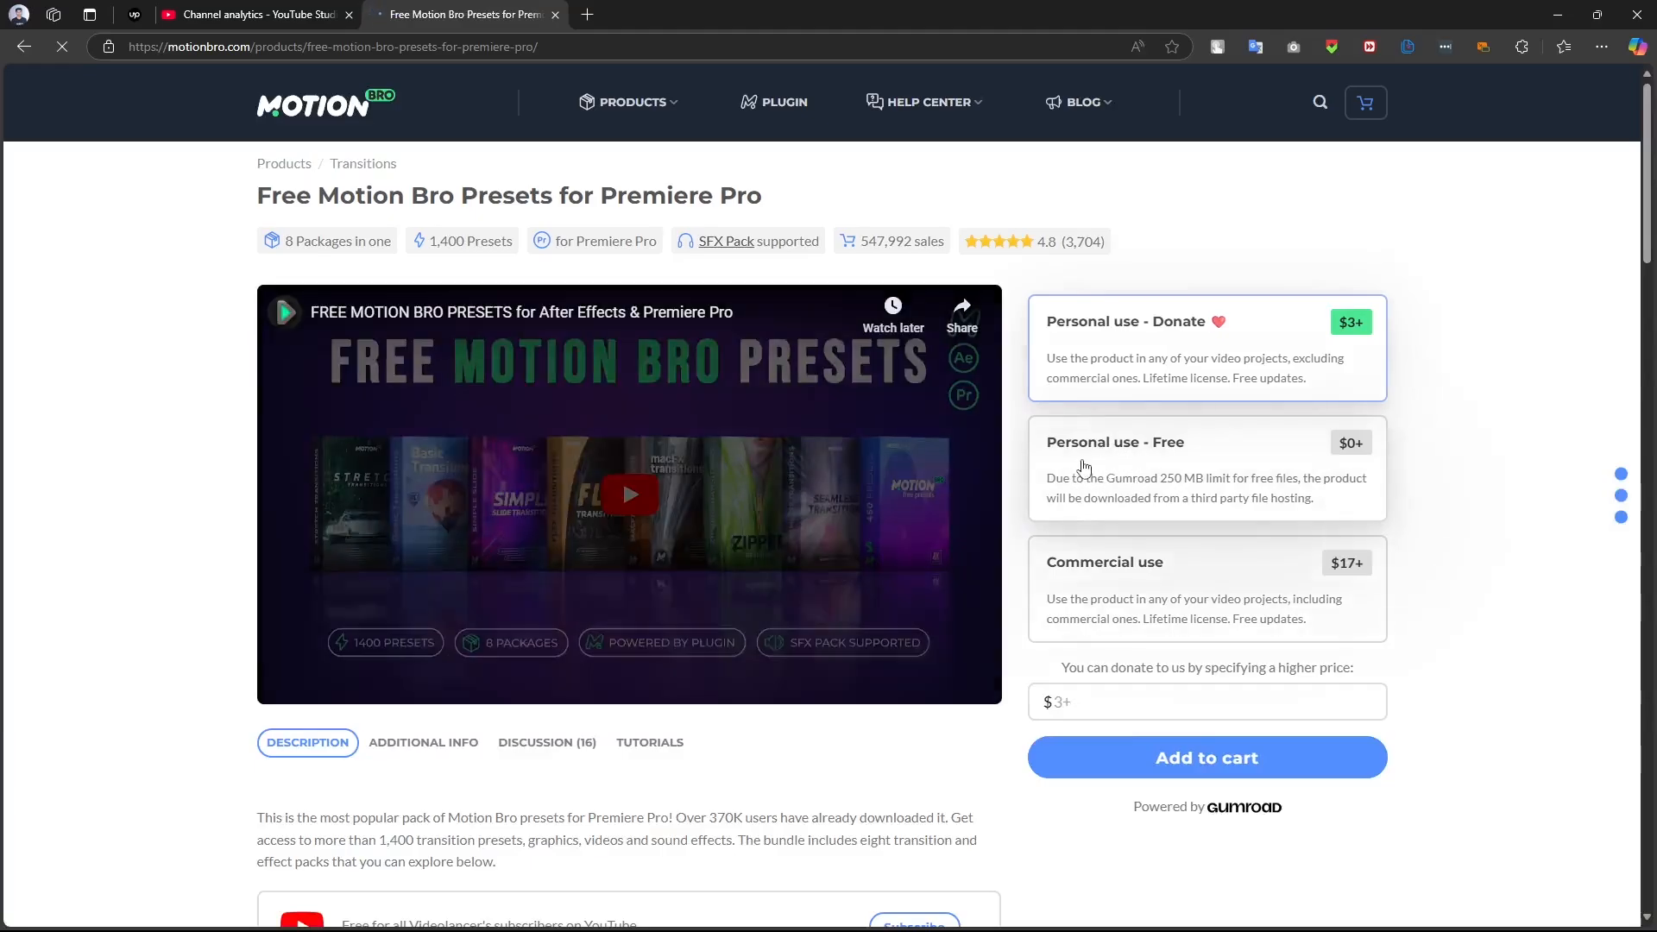
Step: Order the Personal use - Free version of the presets and complete the checkout without adding the offered bundle
{"action": "left_click", "coordinate": [1187, 465]}
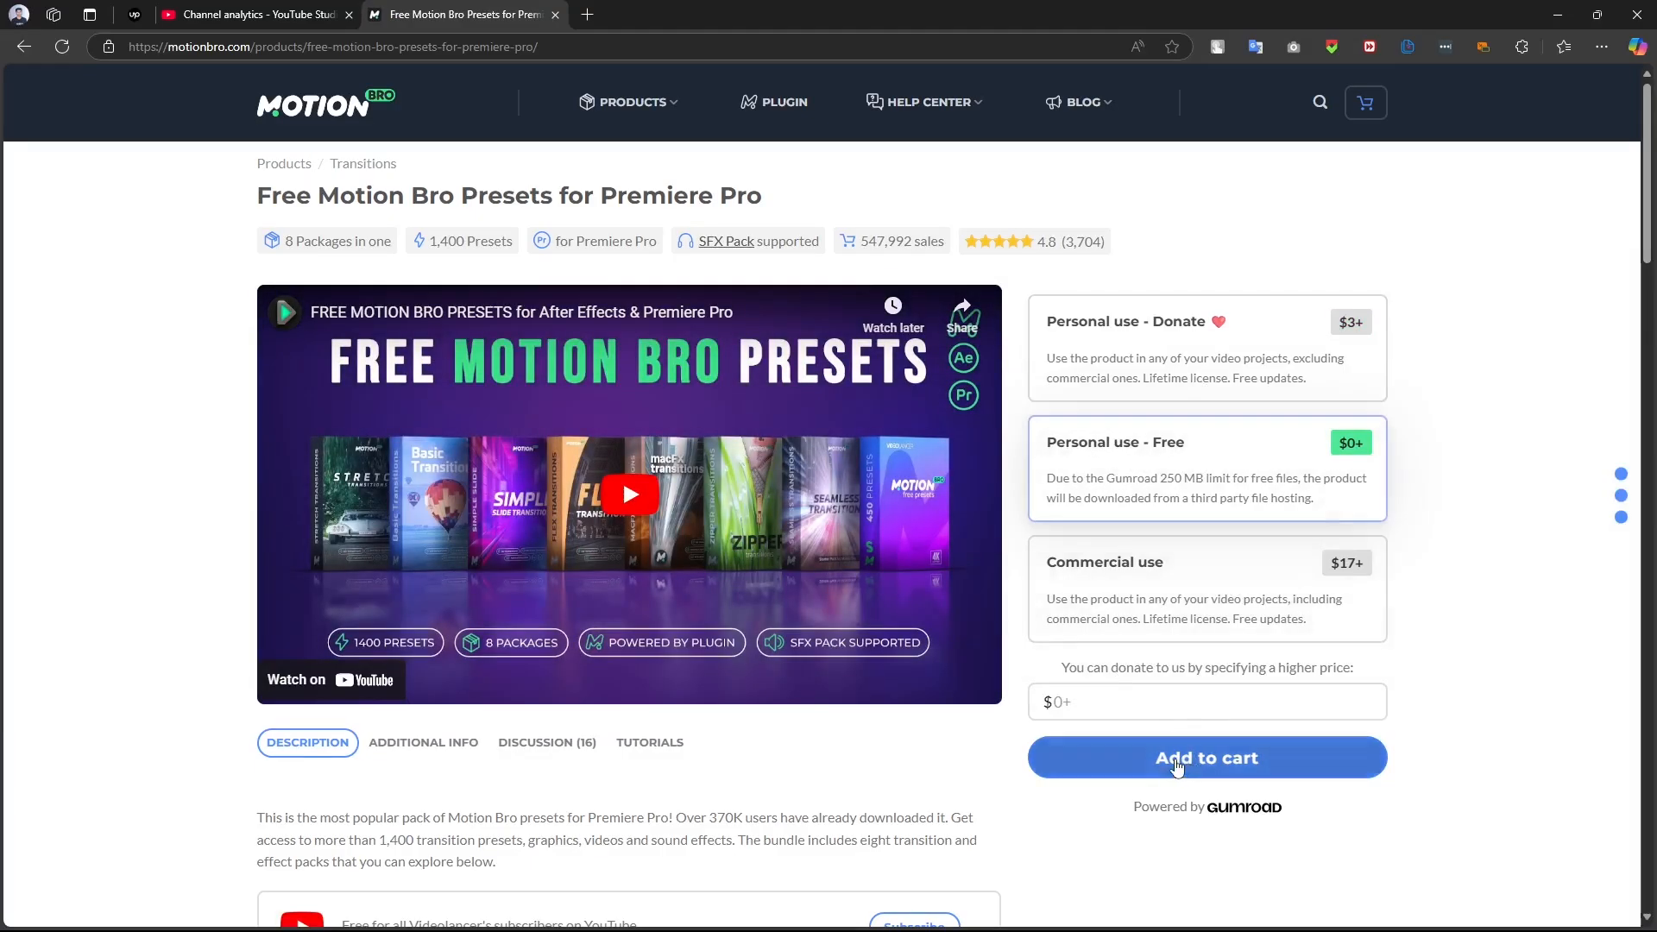
{"action": "left_click", "coordinate": [1195, 759]}
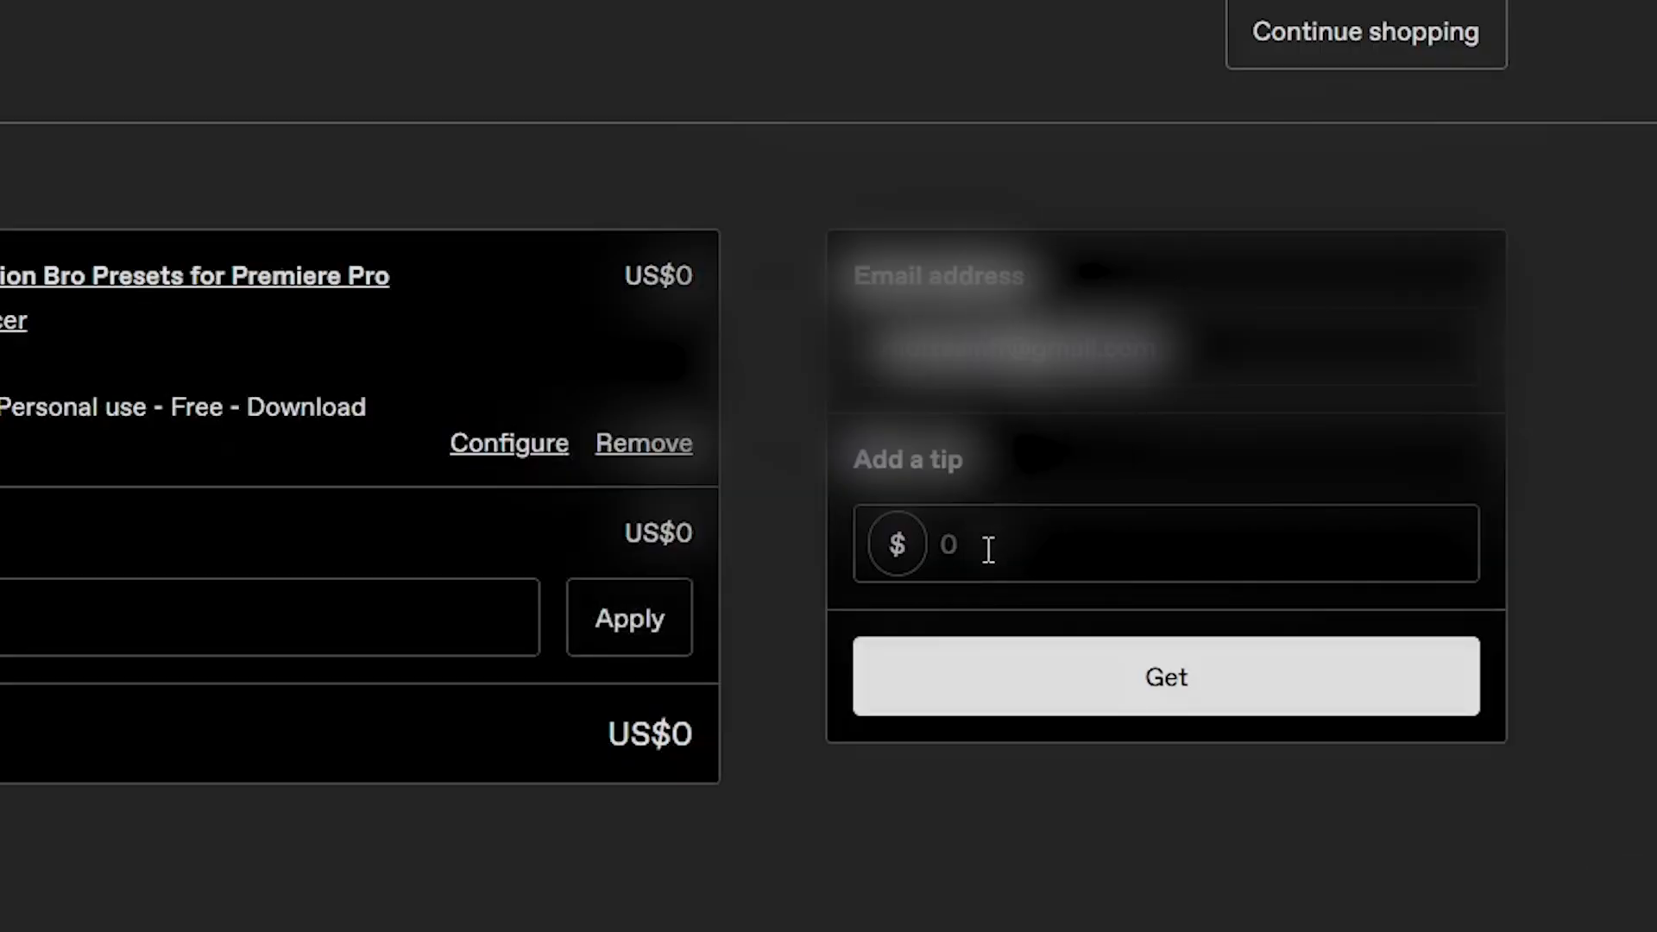
{"action": "left_click", "coordinate": [988, 550]}
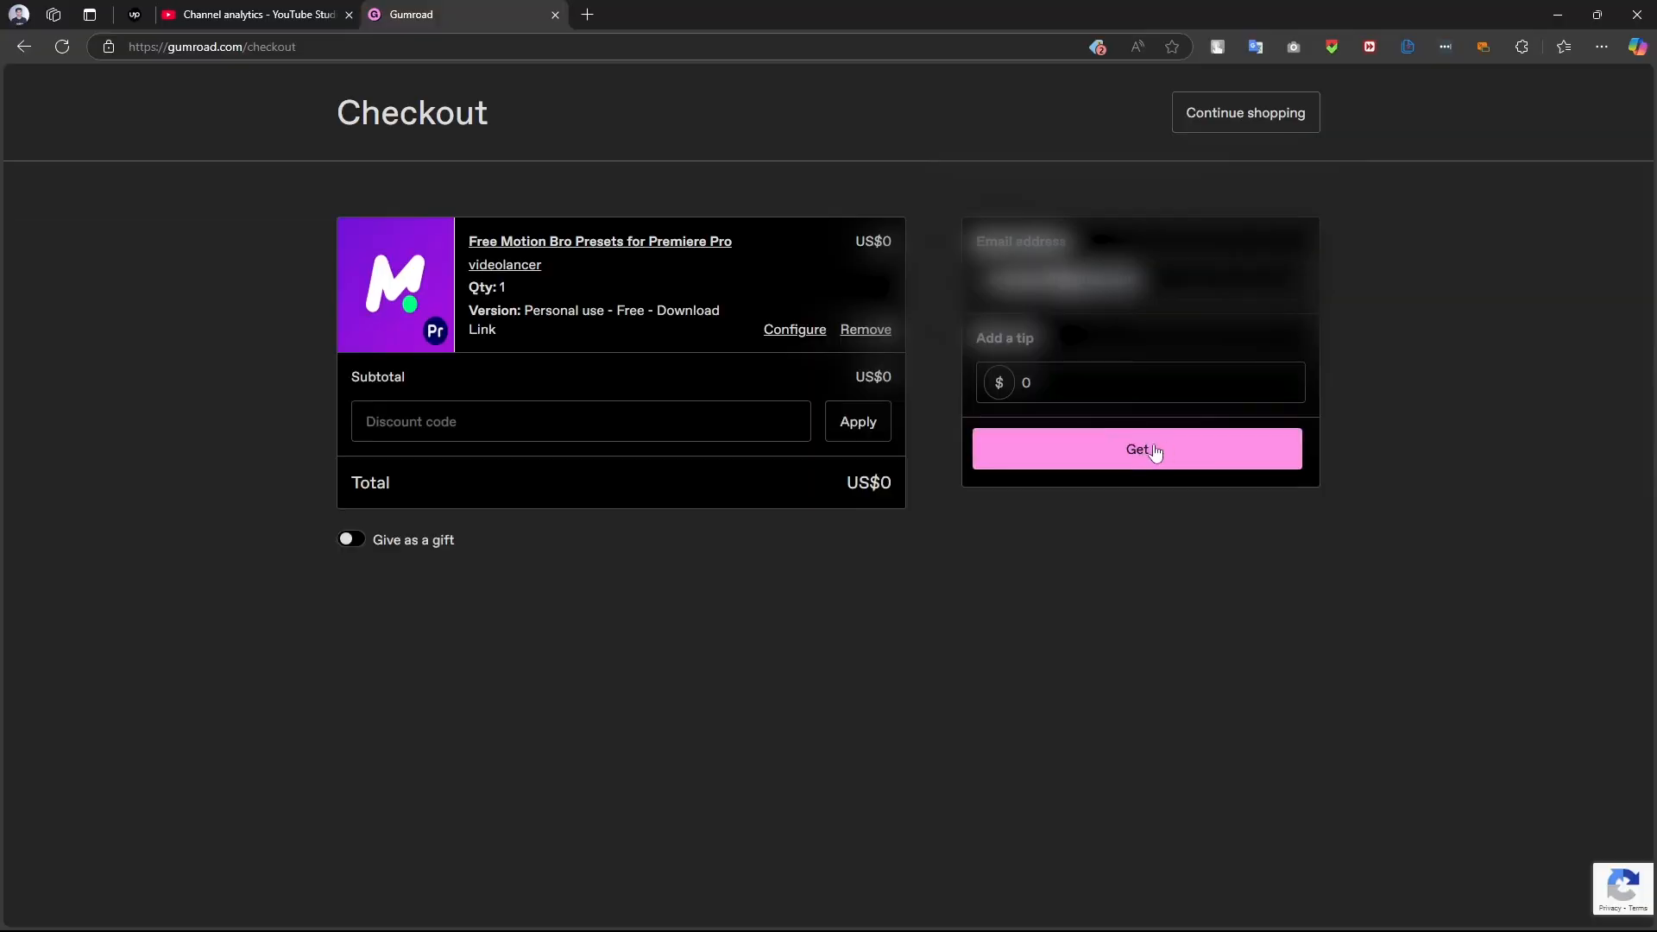
{"action": "left_click", "coordinate": [1164, 450]}
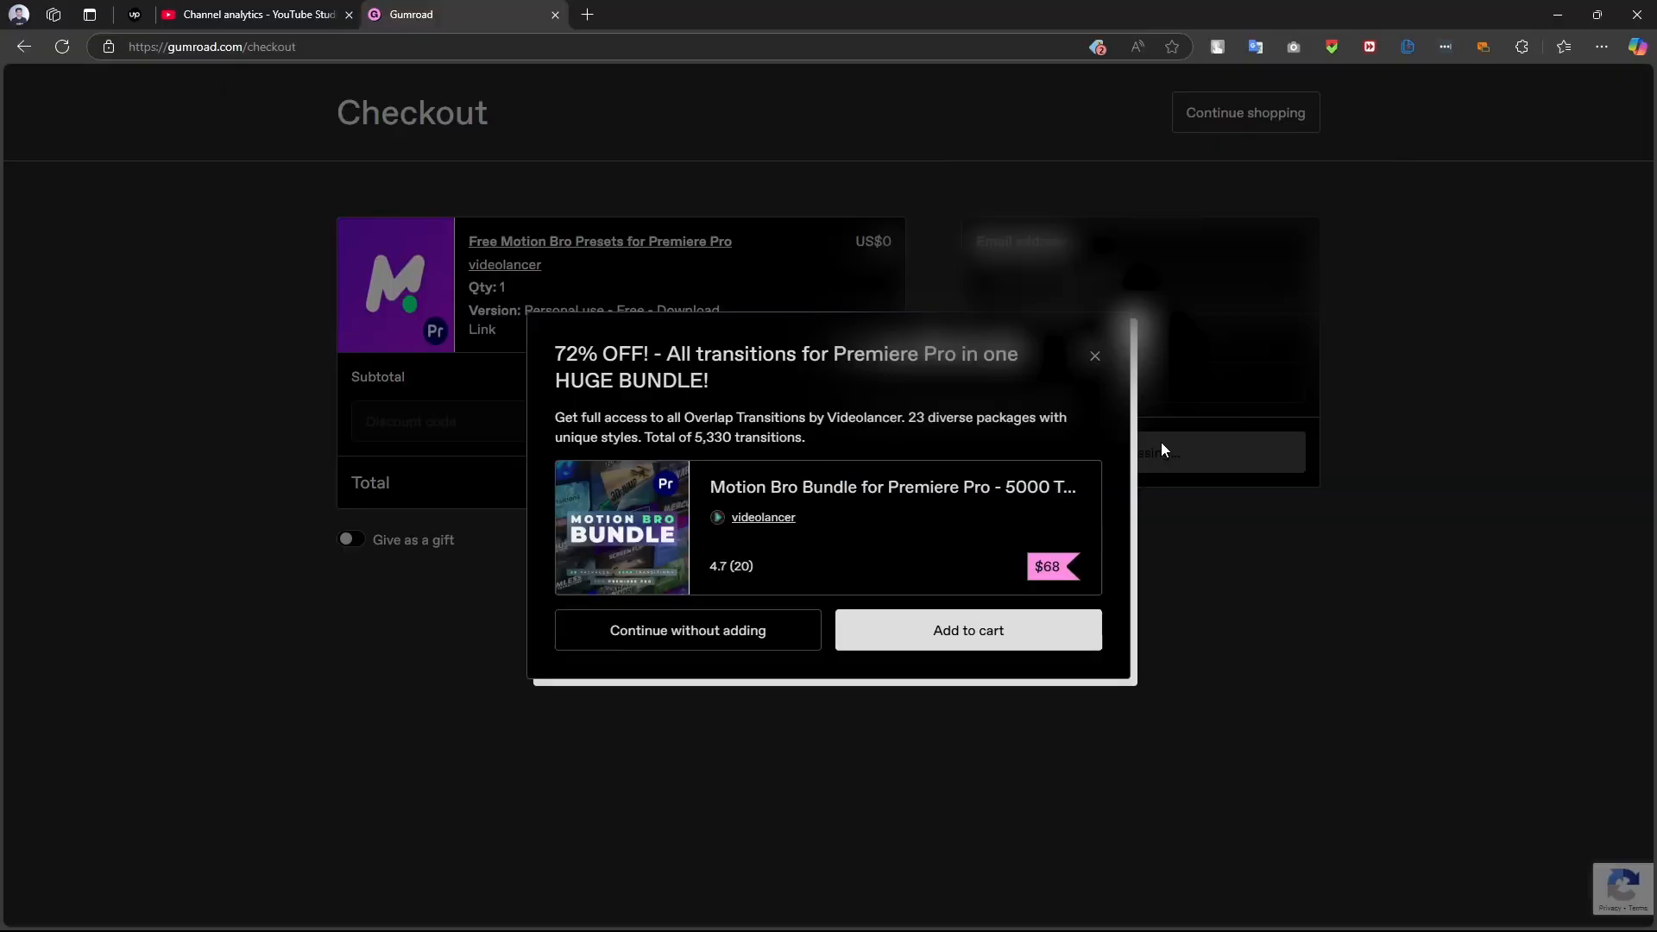
{"action": "left_click", "coordinate": [752, 645]}
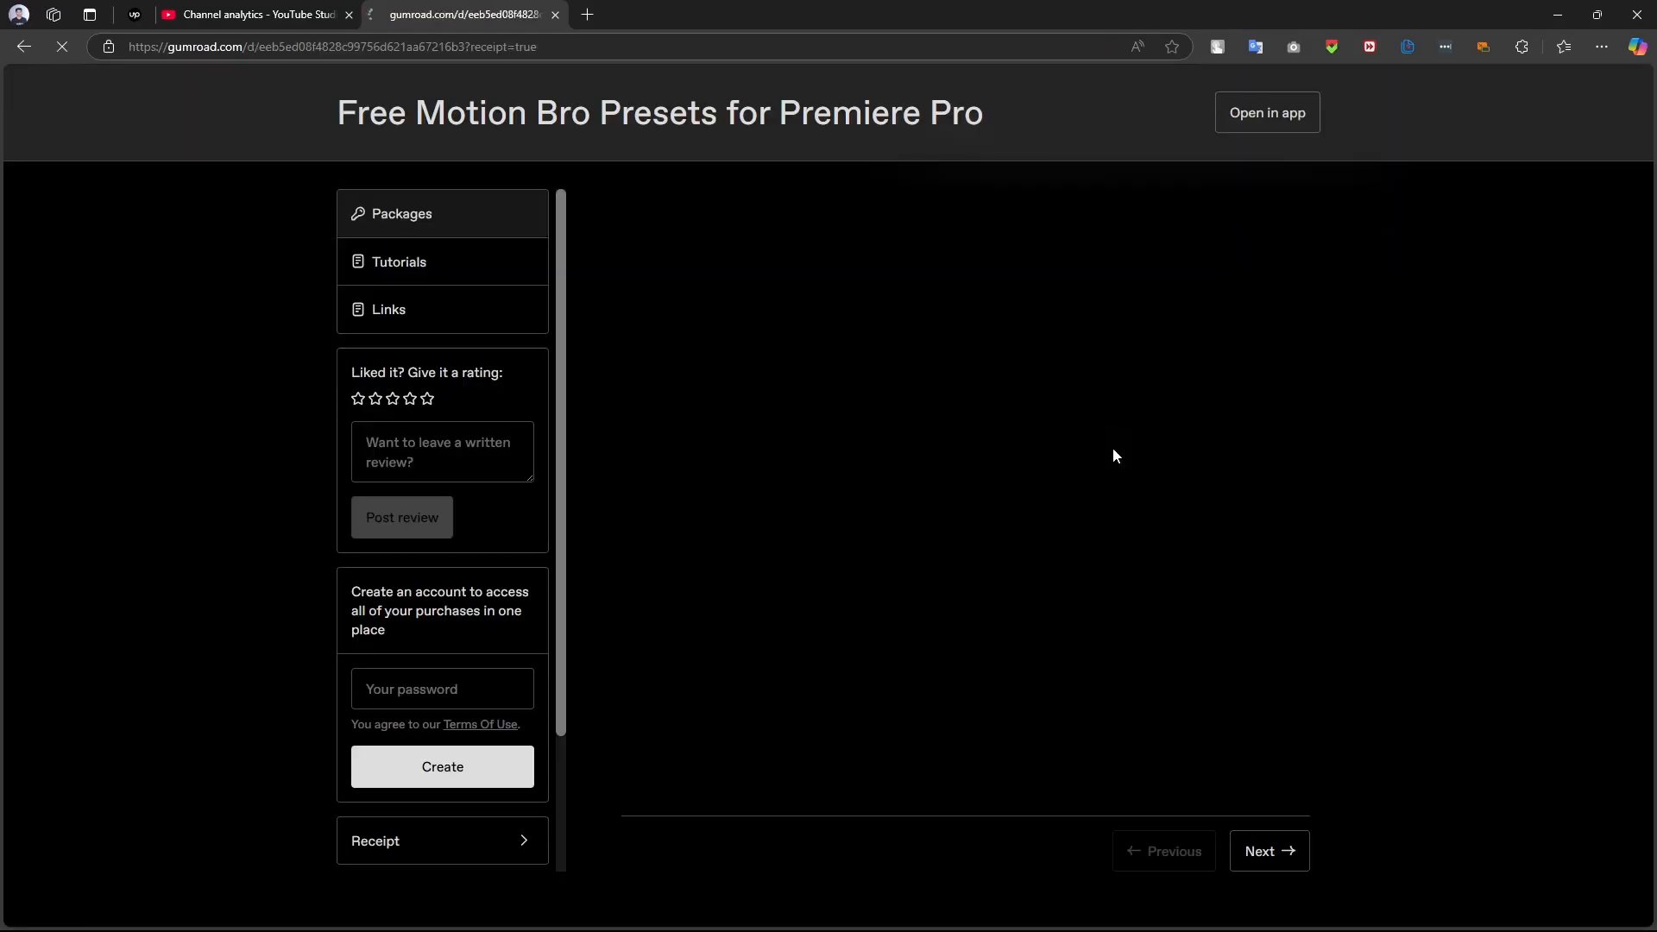
Step: Open the Gmail inbox in a new tab and view the purchased content from the Free Motion Bro Presets confirmation e-mail
{"action": "left_click", "coordinate": [588, 15]}
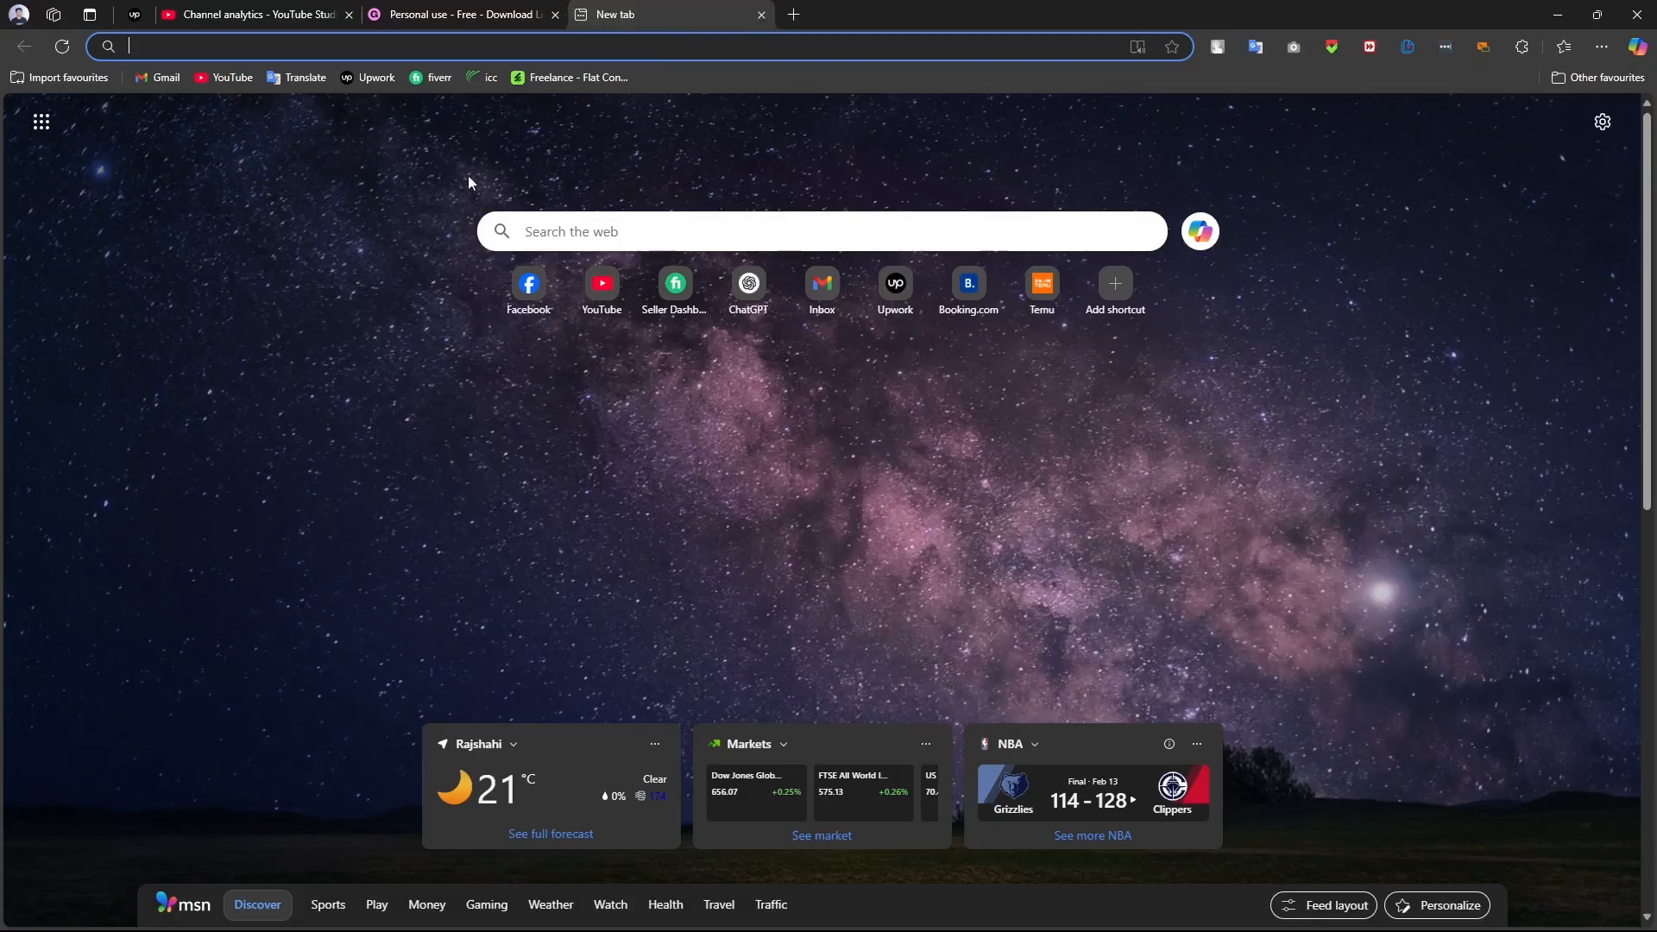
{"action": "left_click", "coordinate": [160, 77]}
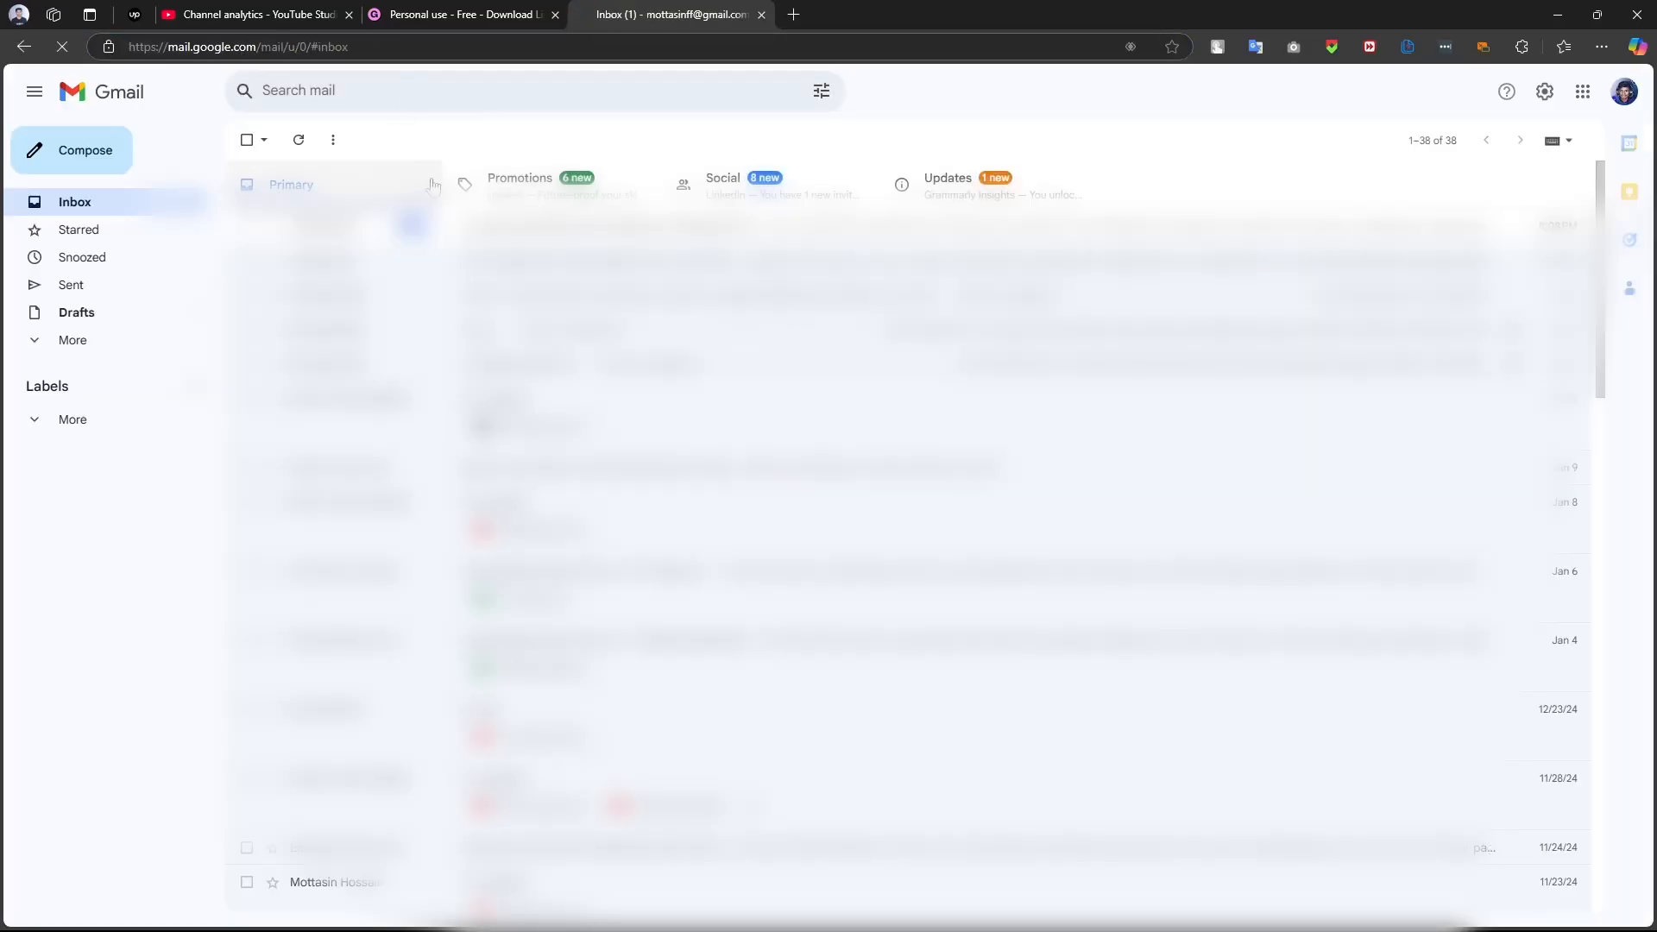
{"action": "left_click", "coordinate": [447, 226]}
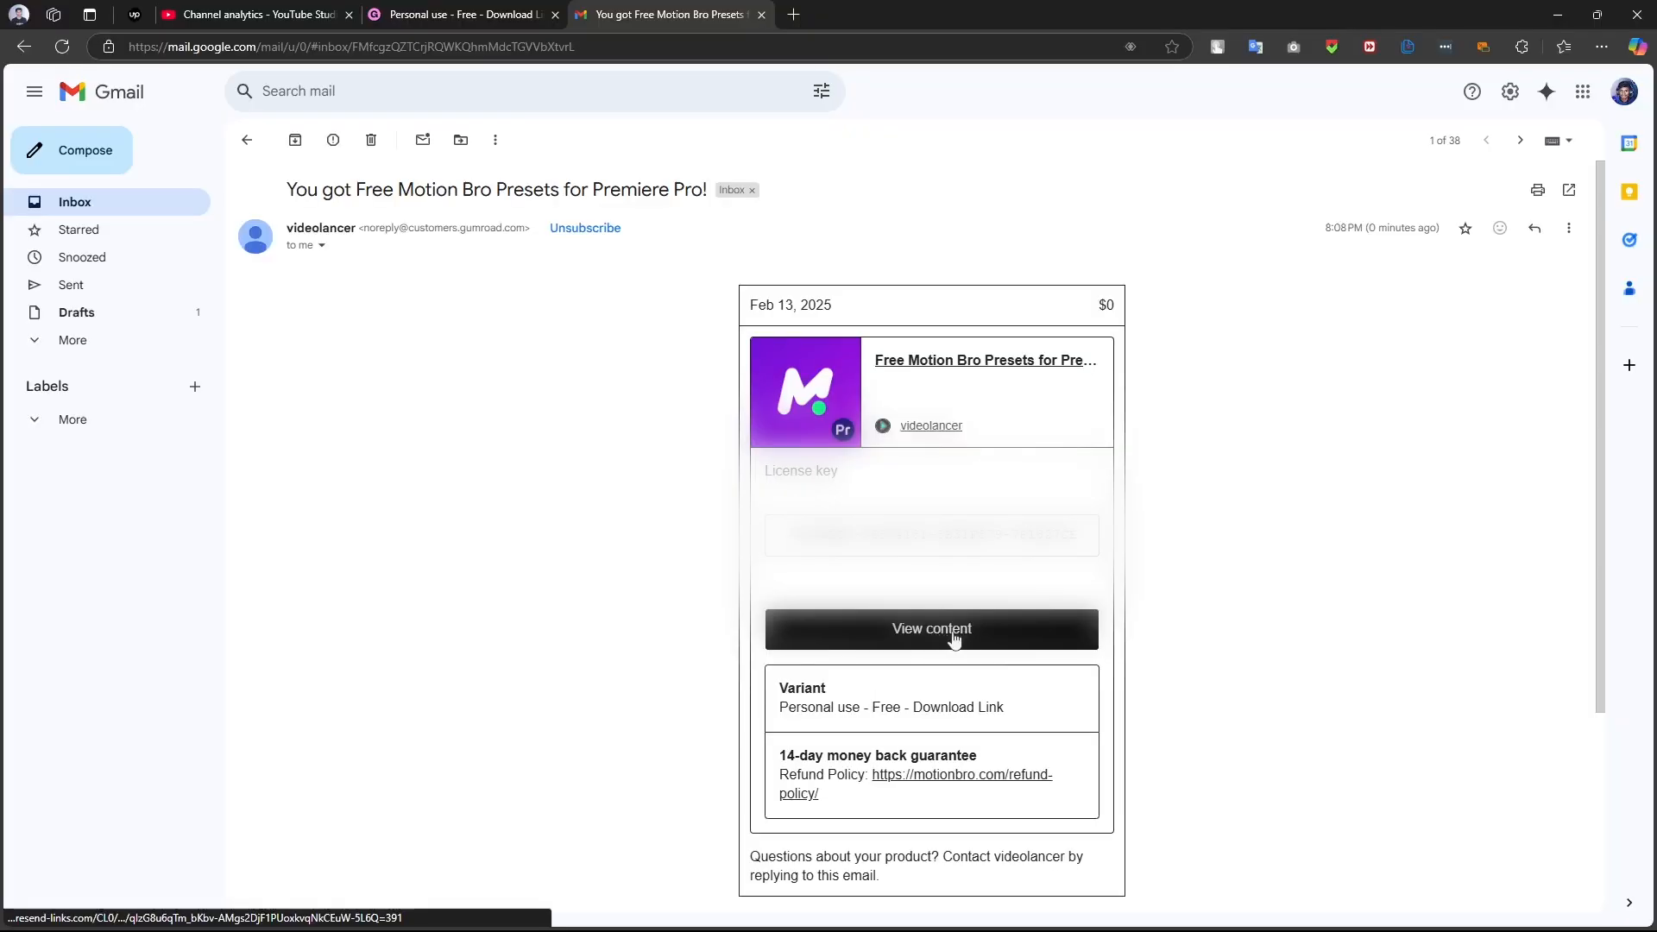
{"action": "left_click", "coordinate": [953, 637]}
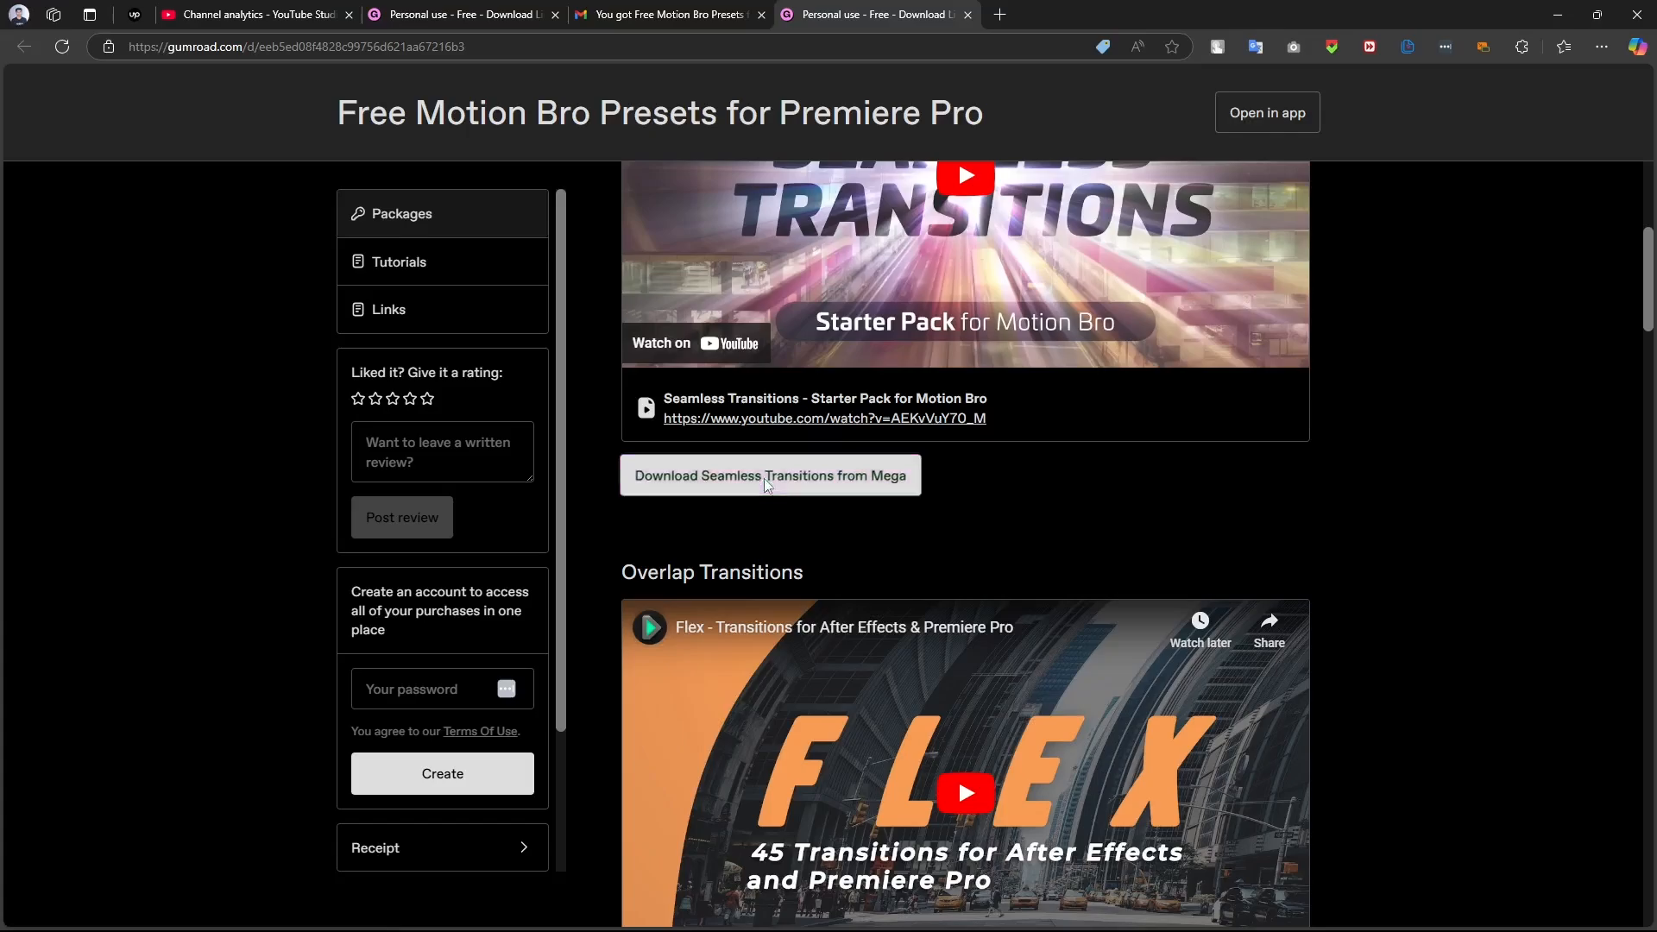
Step: Open the Mega link for Seamless Transitions and start downloading the Starter Pack for Premiere Pro .mbr file
{"action": "left_click", "coordinate": [596, 485]}
{"action": "left_click_drag", "start_coordinate": [331, 800], "coordinate": [499, 800]}
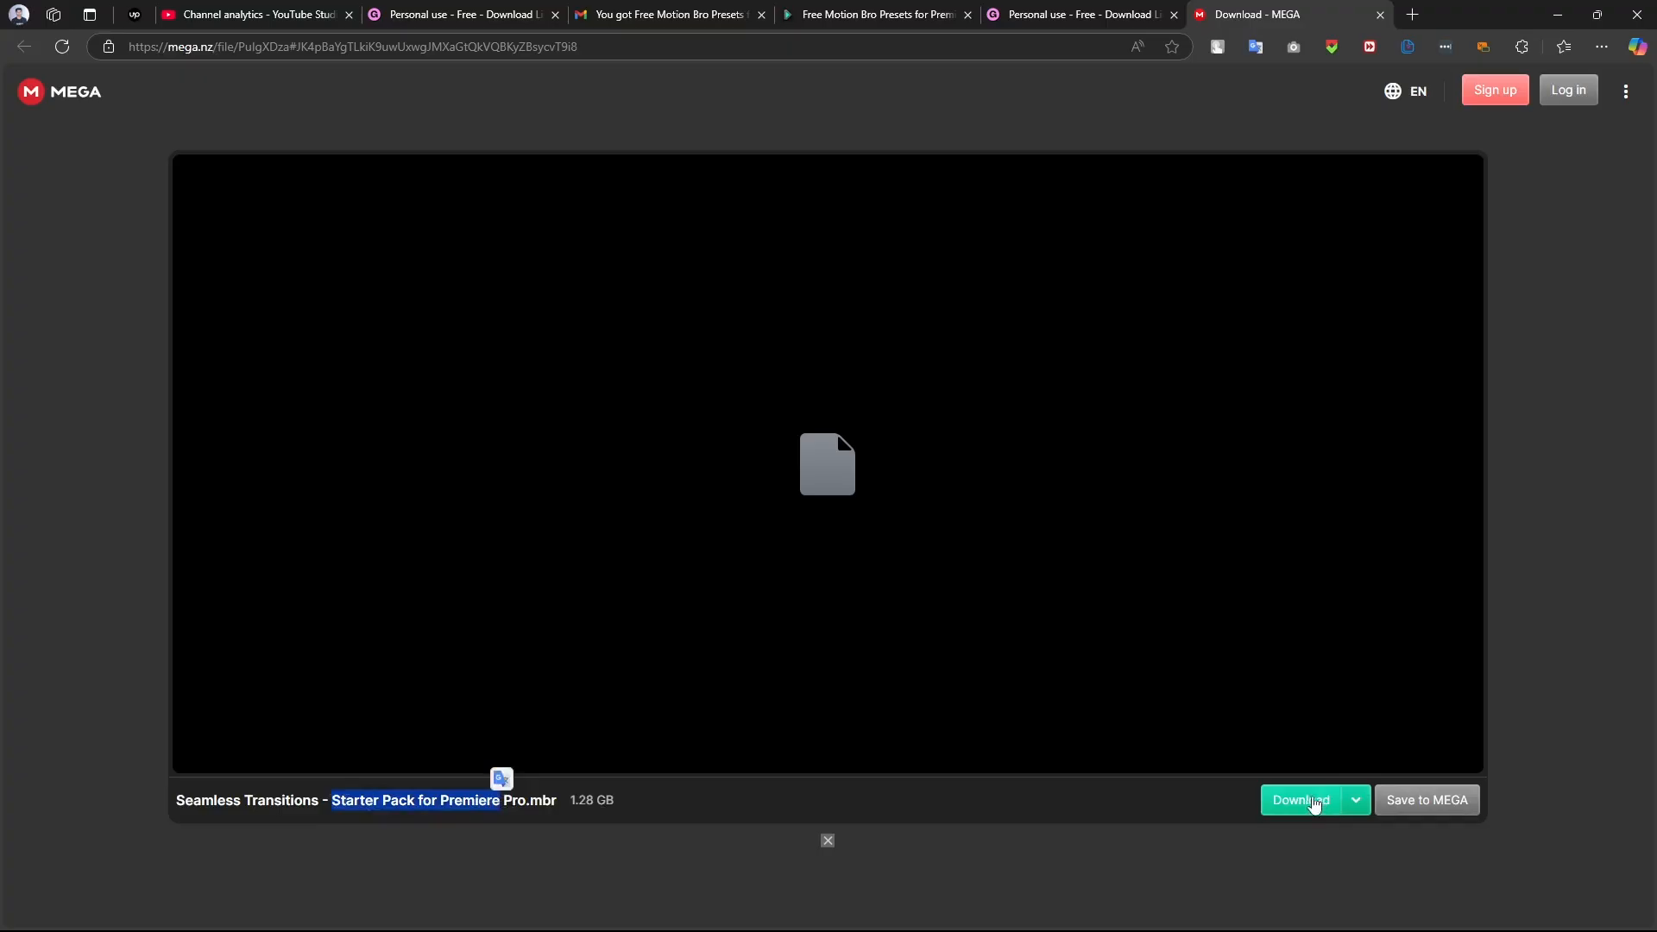
{"action": "left_click", "coordinate": [1315, 798]}
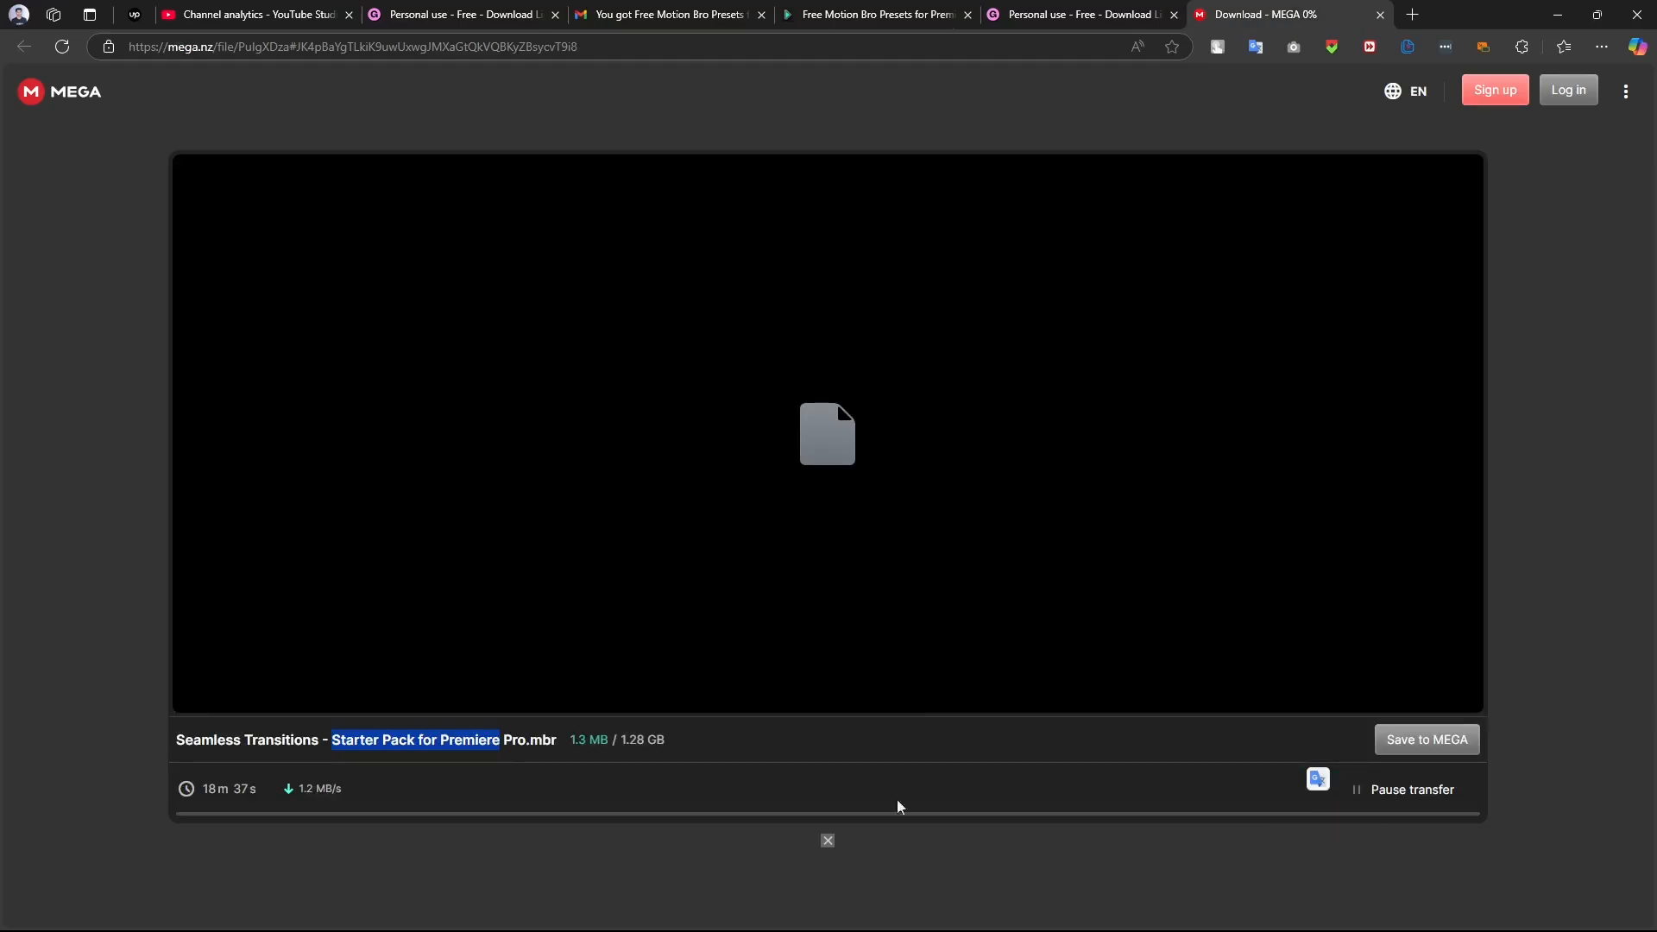
{"action": "left_click", "coordinate": [710, 782]}
{"action": "left_click_drag", "start_coordinate": [527, 740], "coordinate": [558, 739]}
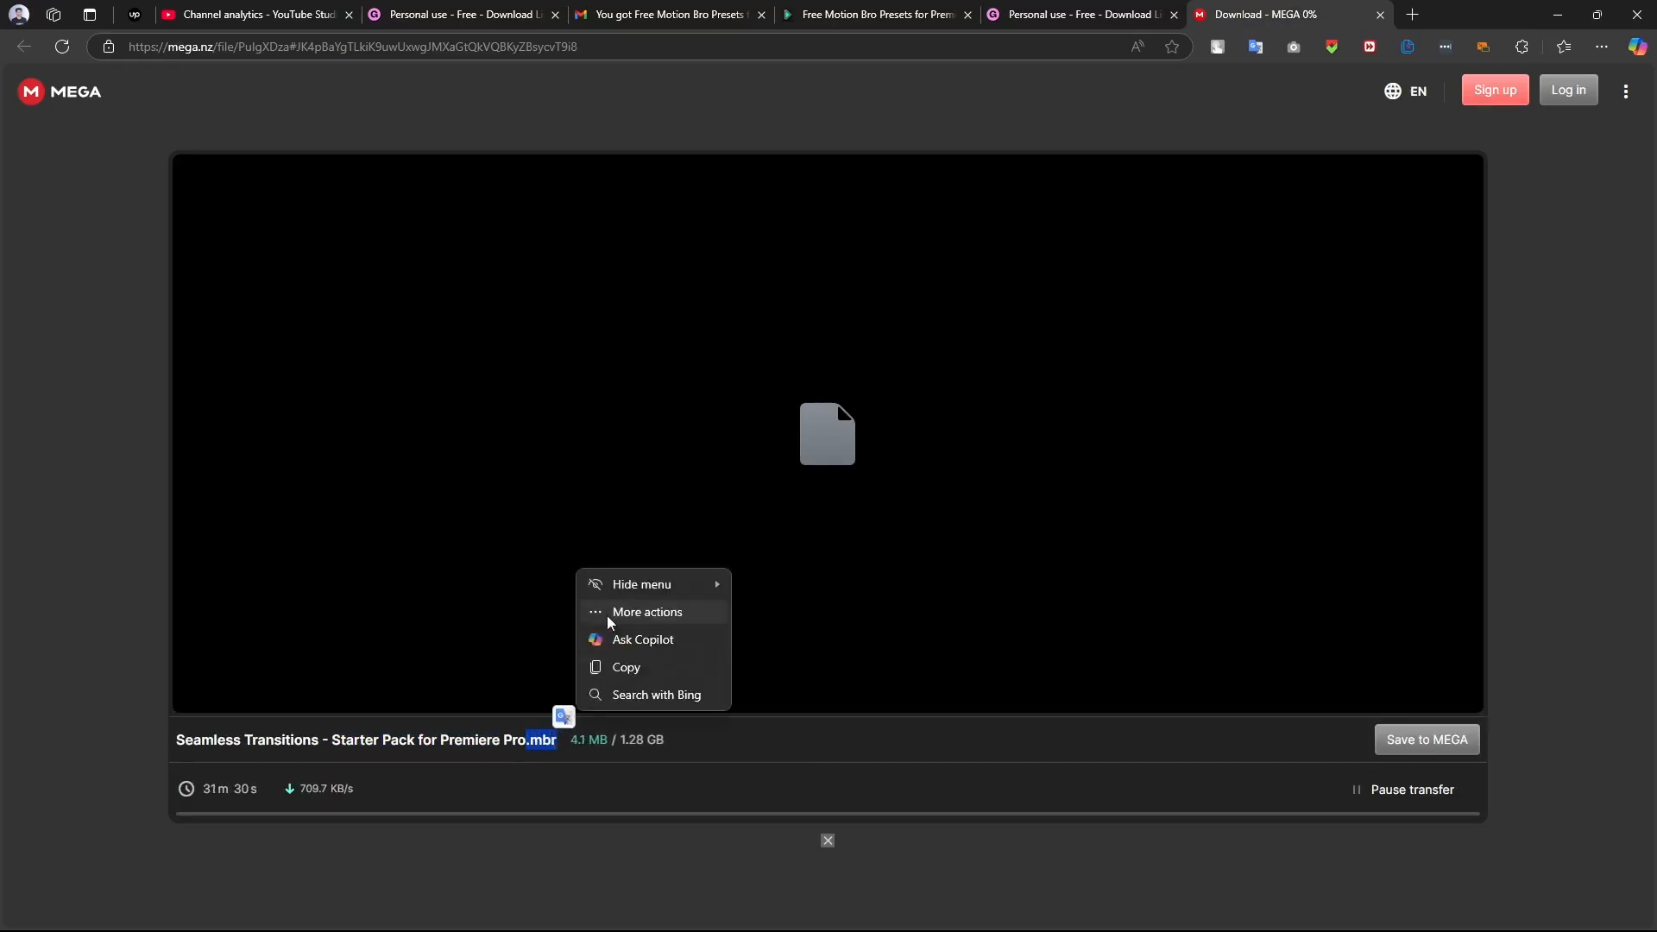
Step: Search Google for "motion bro installer" and open the "How to install the Motion Bro plugin?" article
{"action": "left_click", "coordinate": [942, 9]}
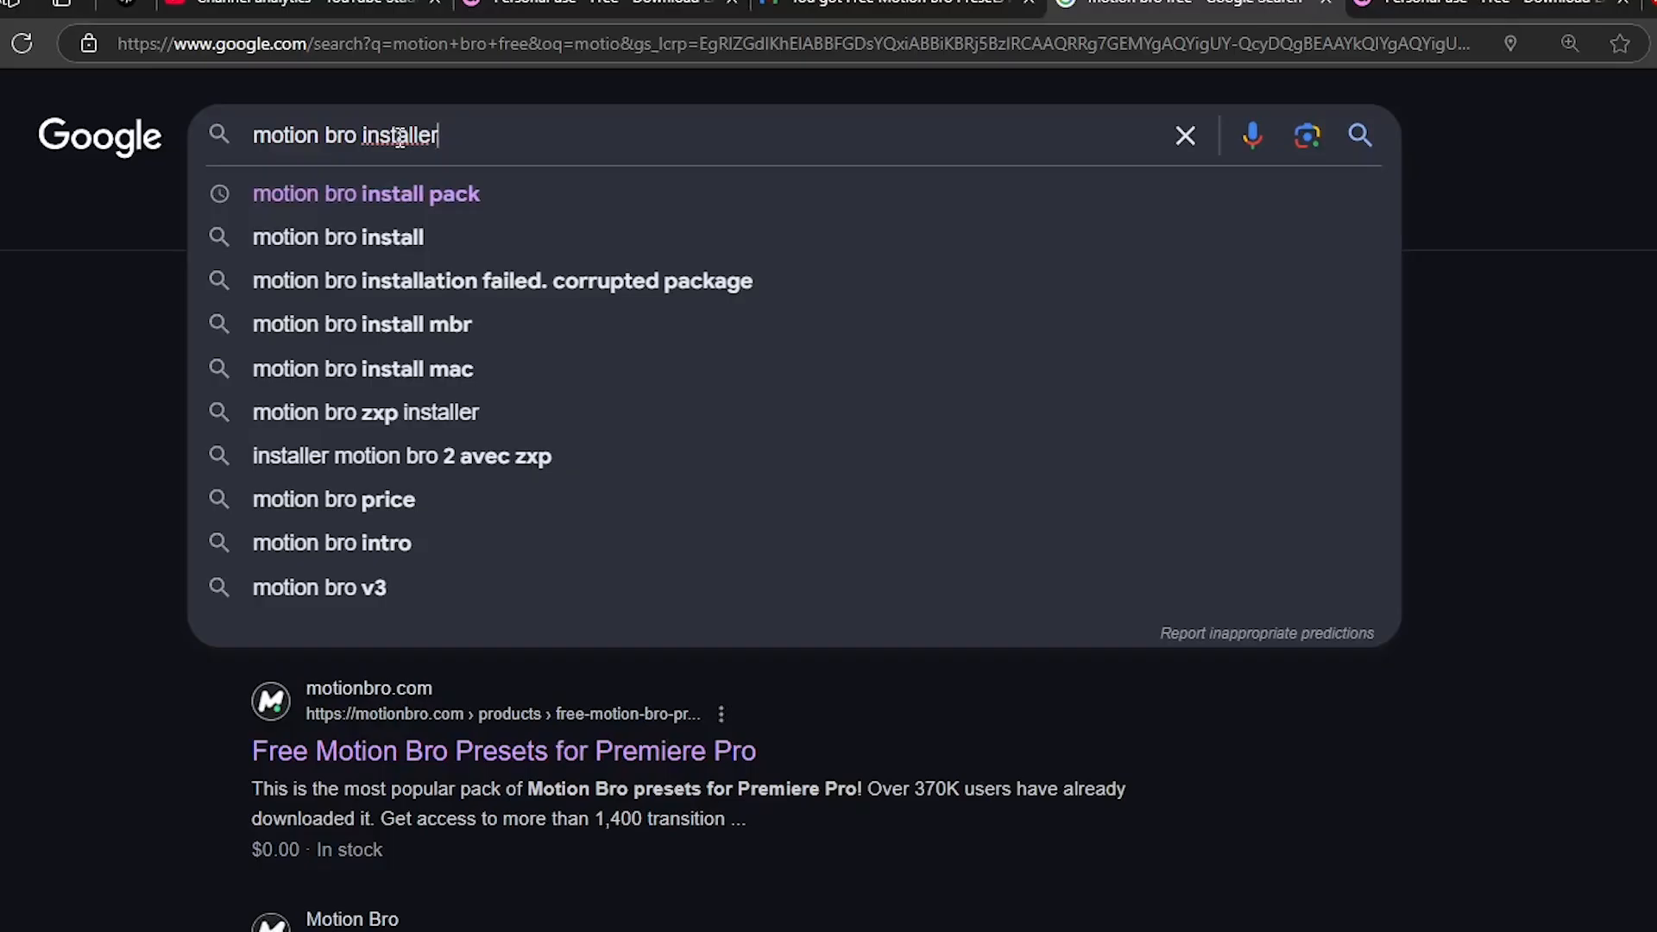
{"action": "key", "text": "Return"}
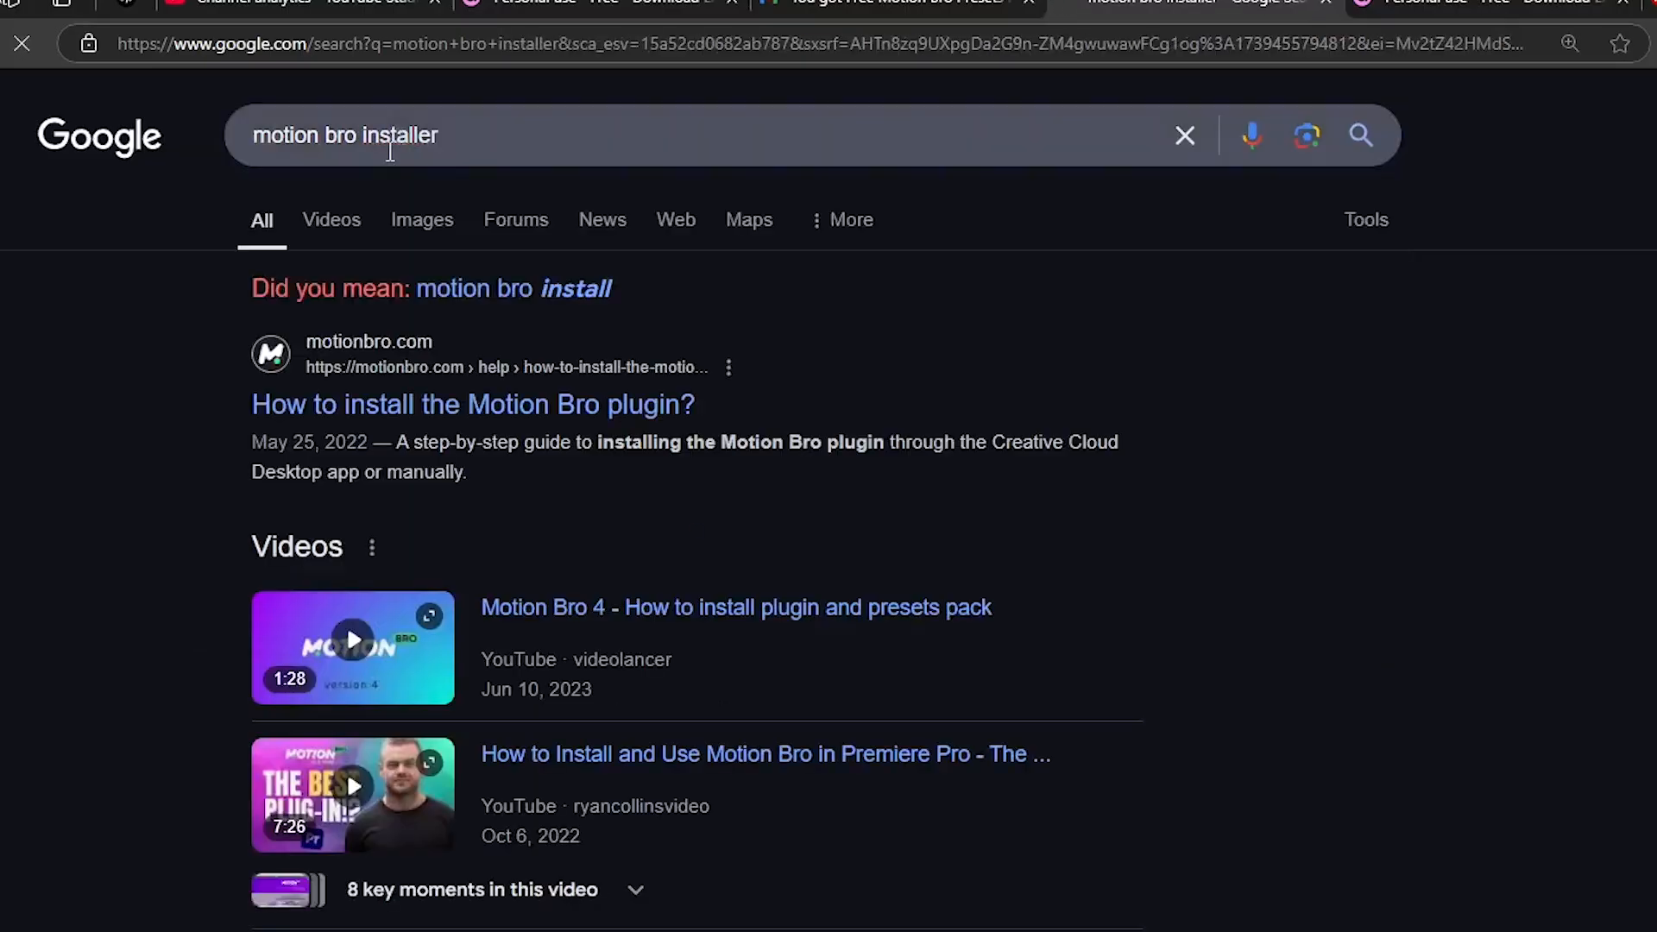
{"action": "left_click", "coordinate": [425, 407]}
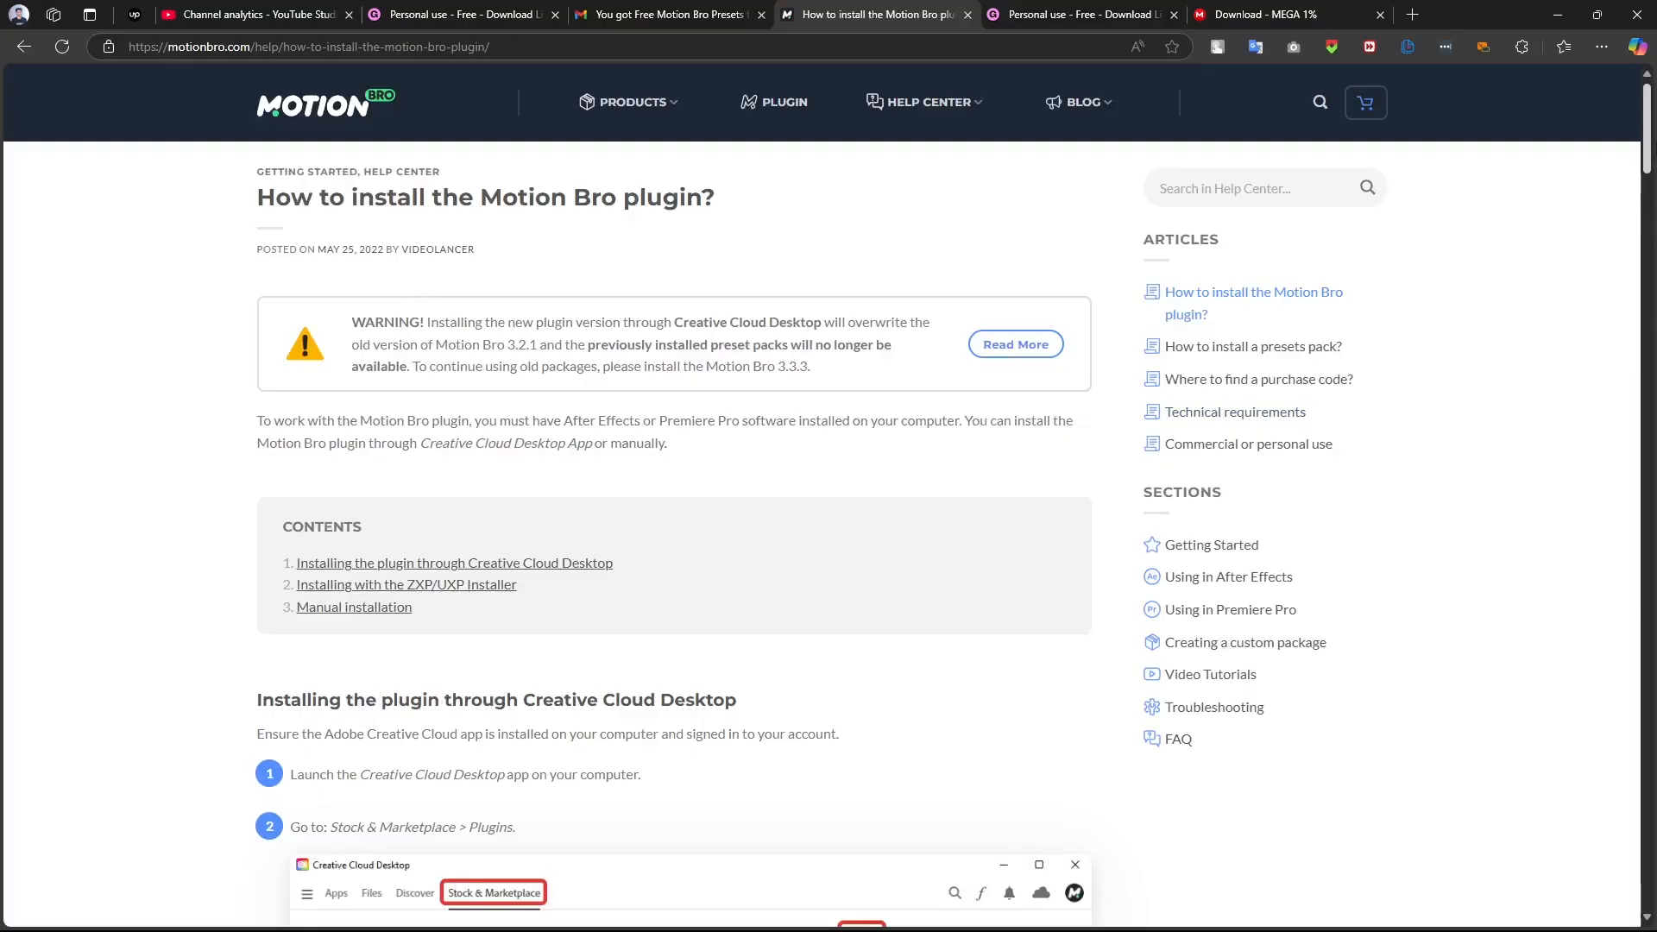
Step: Go to the article's manual installation section and download the plugin ZIP (v4.5.1)
{"action": "scroll", "coordinate": [438, 307], "scroll_direction": "down", "scroll_amount": 4}
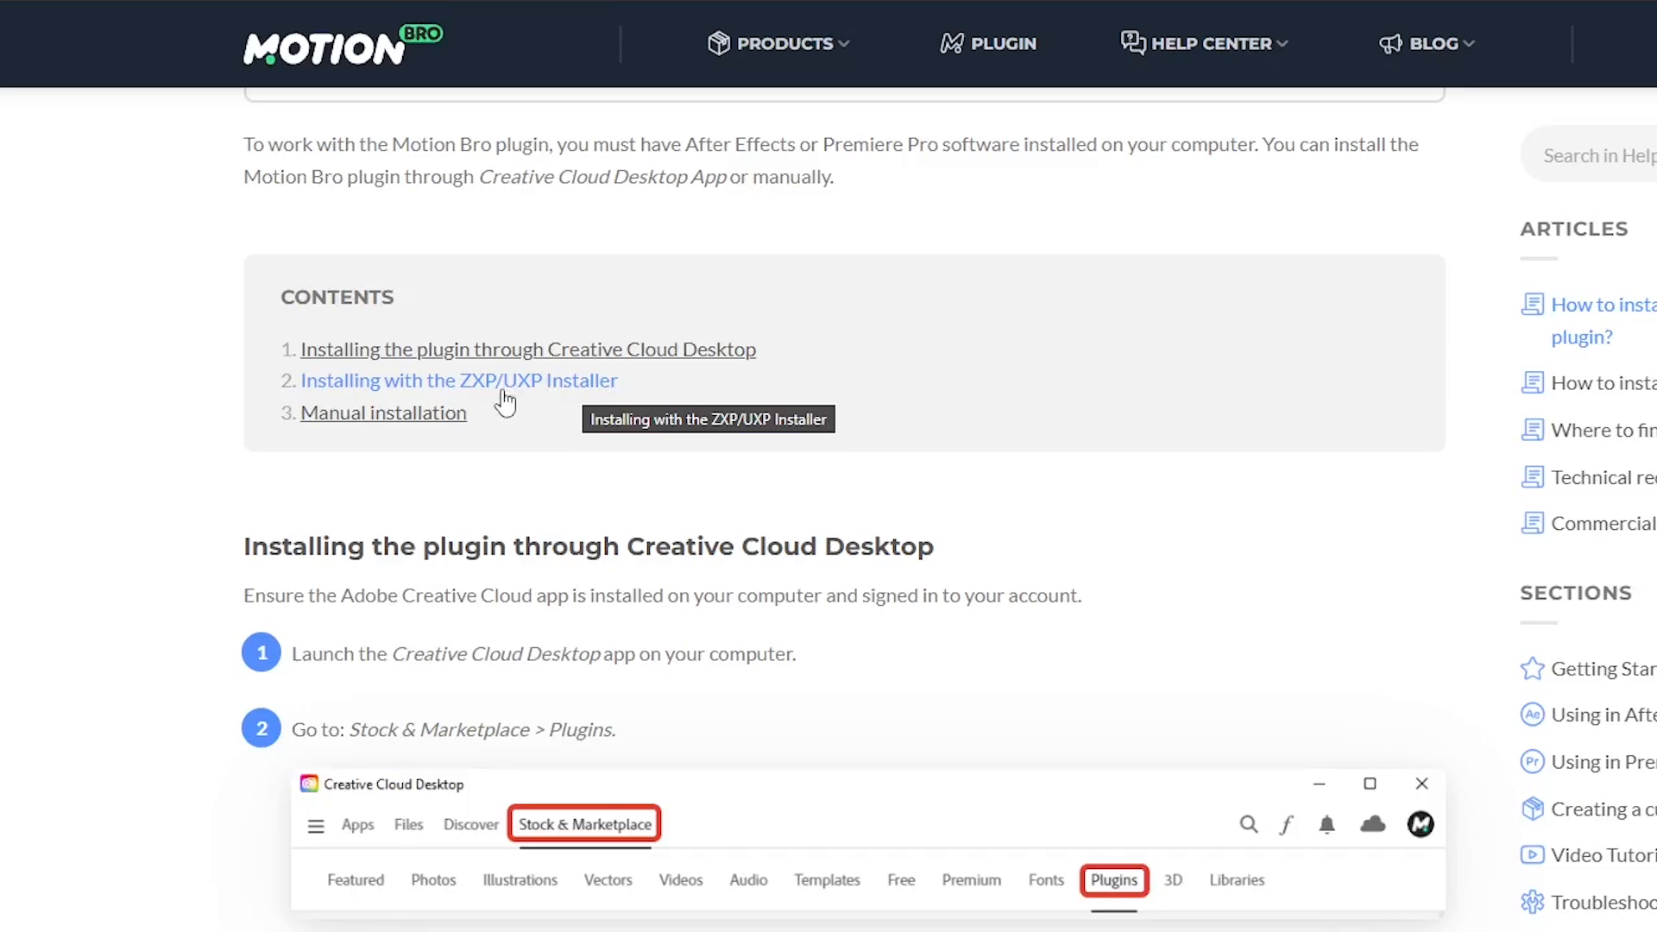
{"action": "left_click", "coordinate": [381, 420]}
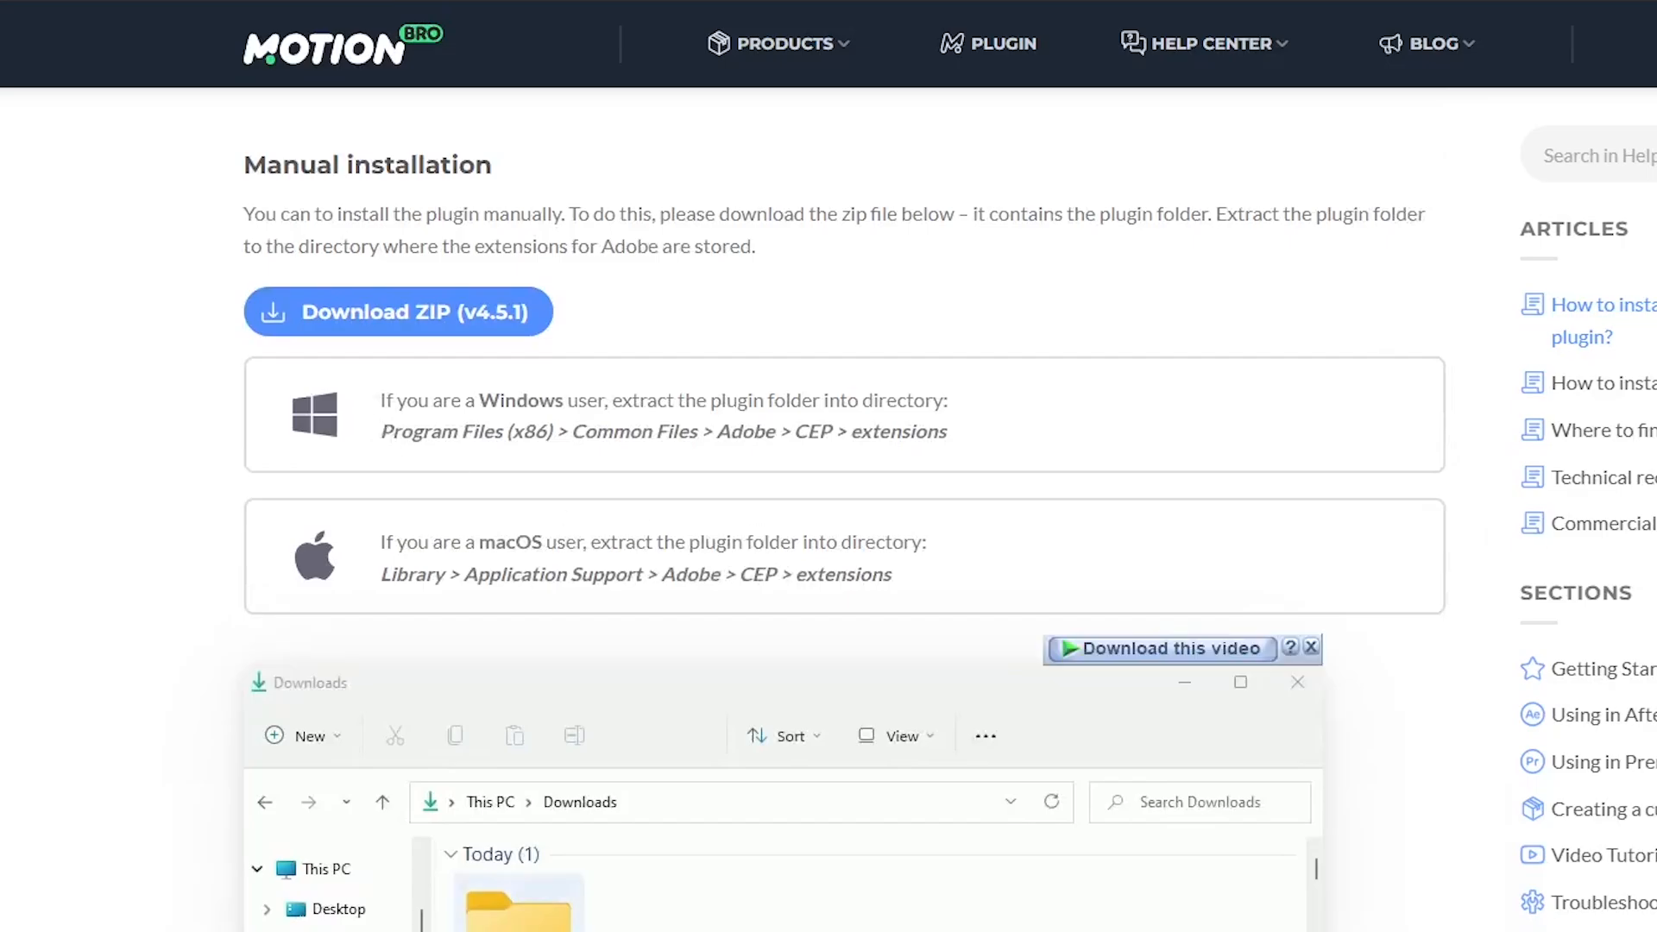
{"action": "left_click", "coordinate": [411, 331]}
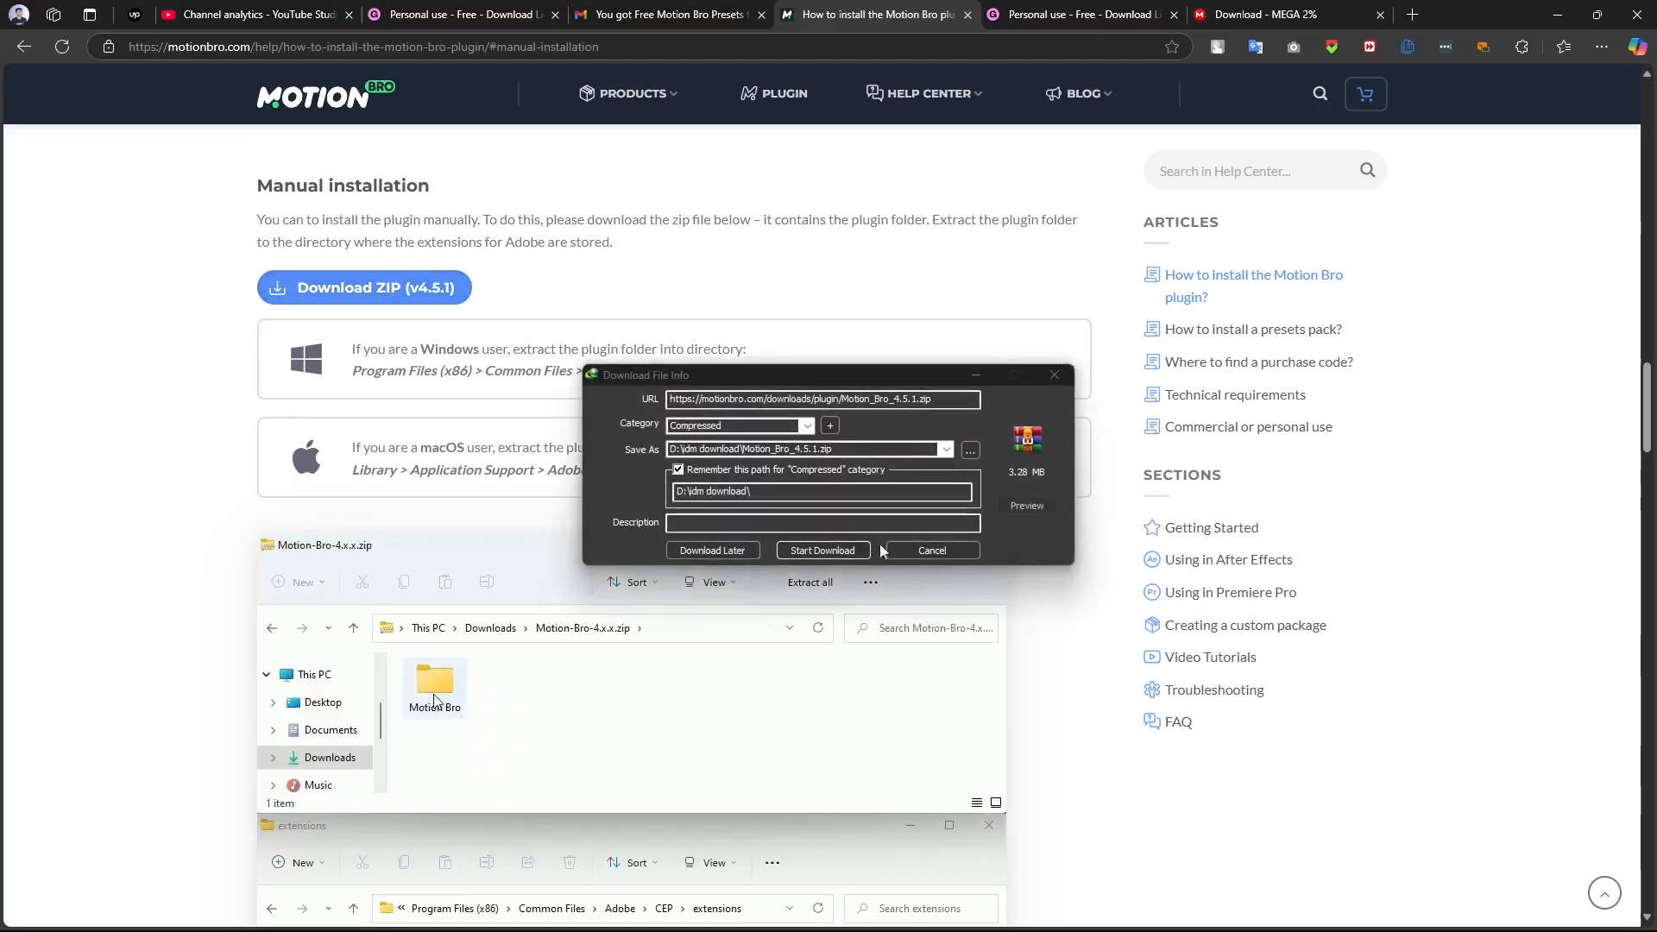
{"action": "left_click", "coordinate": [843, 551]}
{"action": "left_click", "coordinate": [965, 364]}
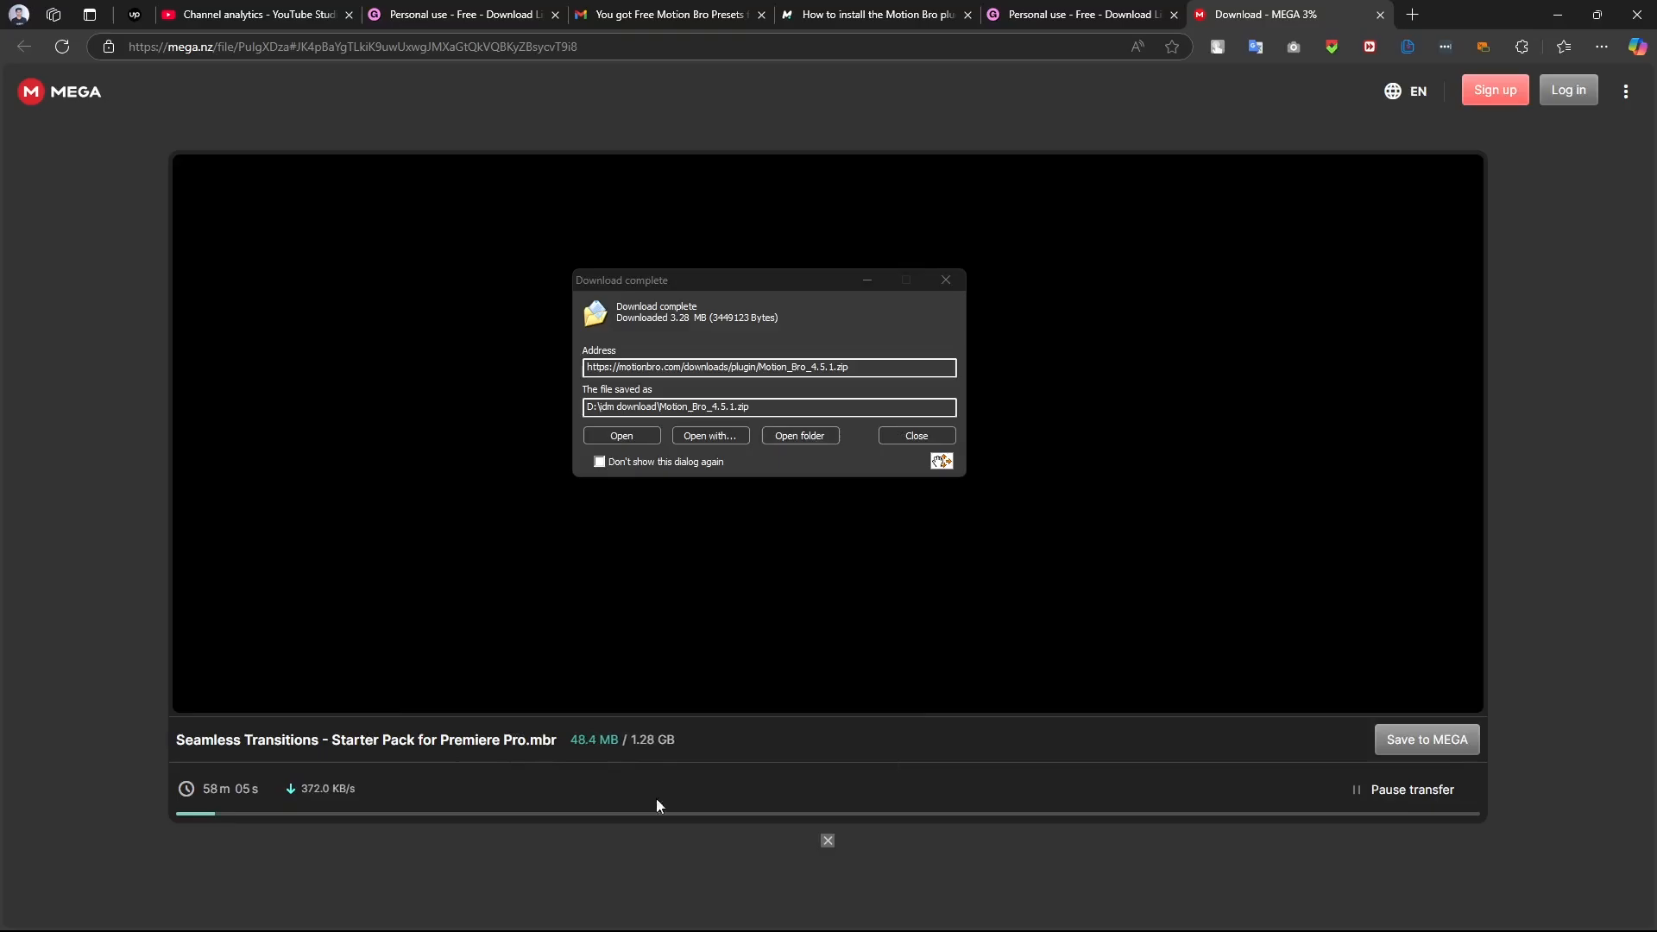
Step: Extract the downloaded Motion_Bro_4.5.1.zip with WinRAR into its own Motion_Bro_4.5.1 folder and open that folder
{"action": "left_click", "coordinate": [786, 435]}
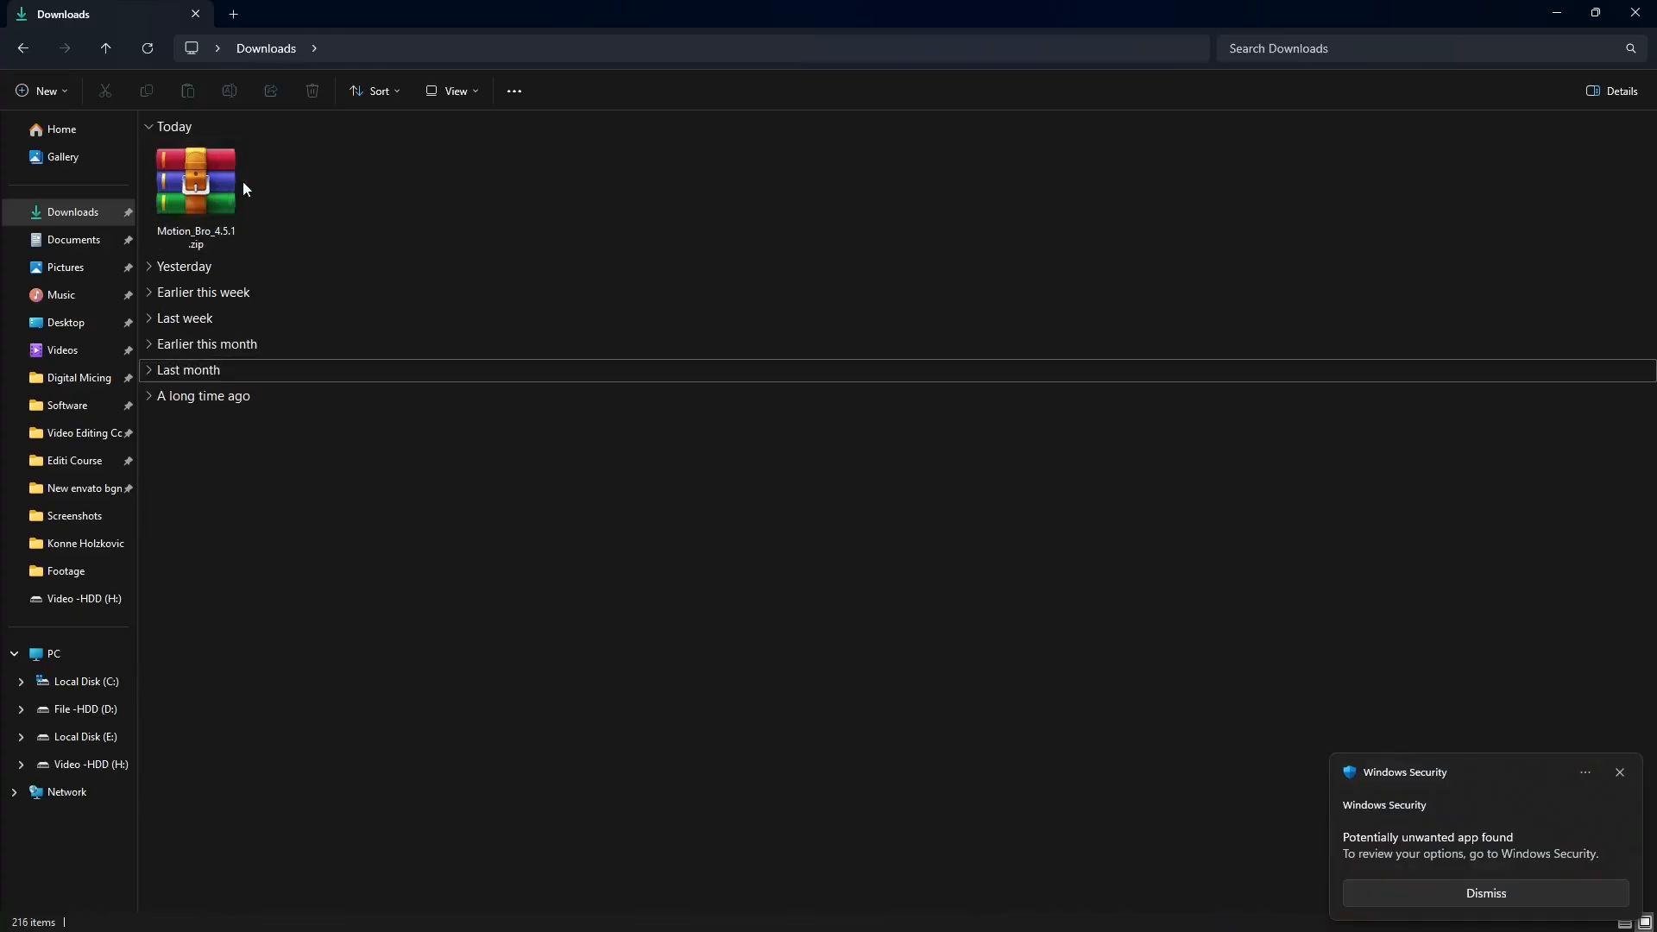
{"action": "right_click", "coordinate": [208, 183]}
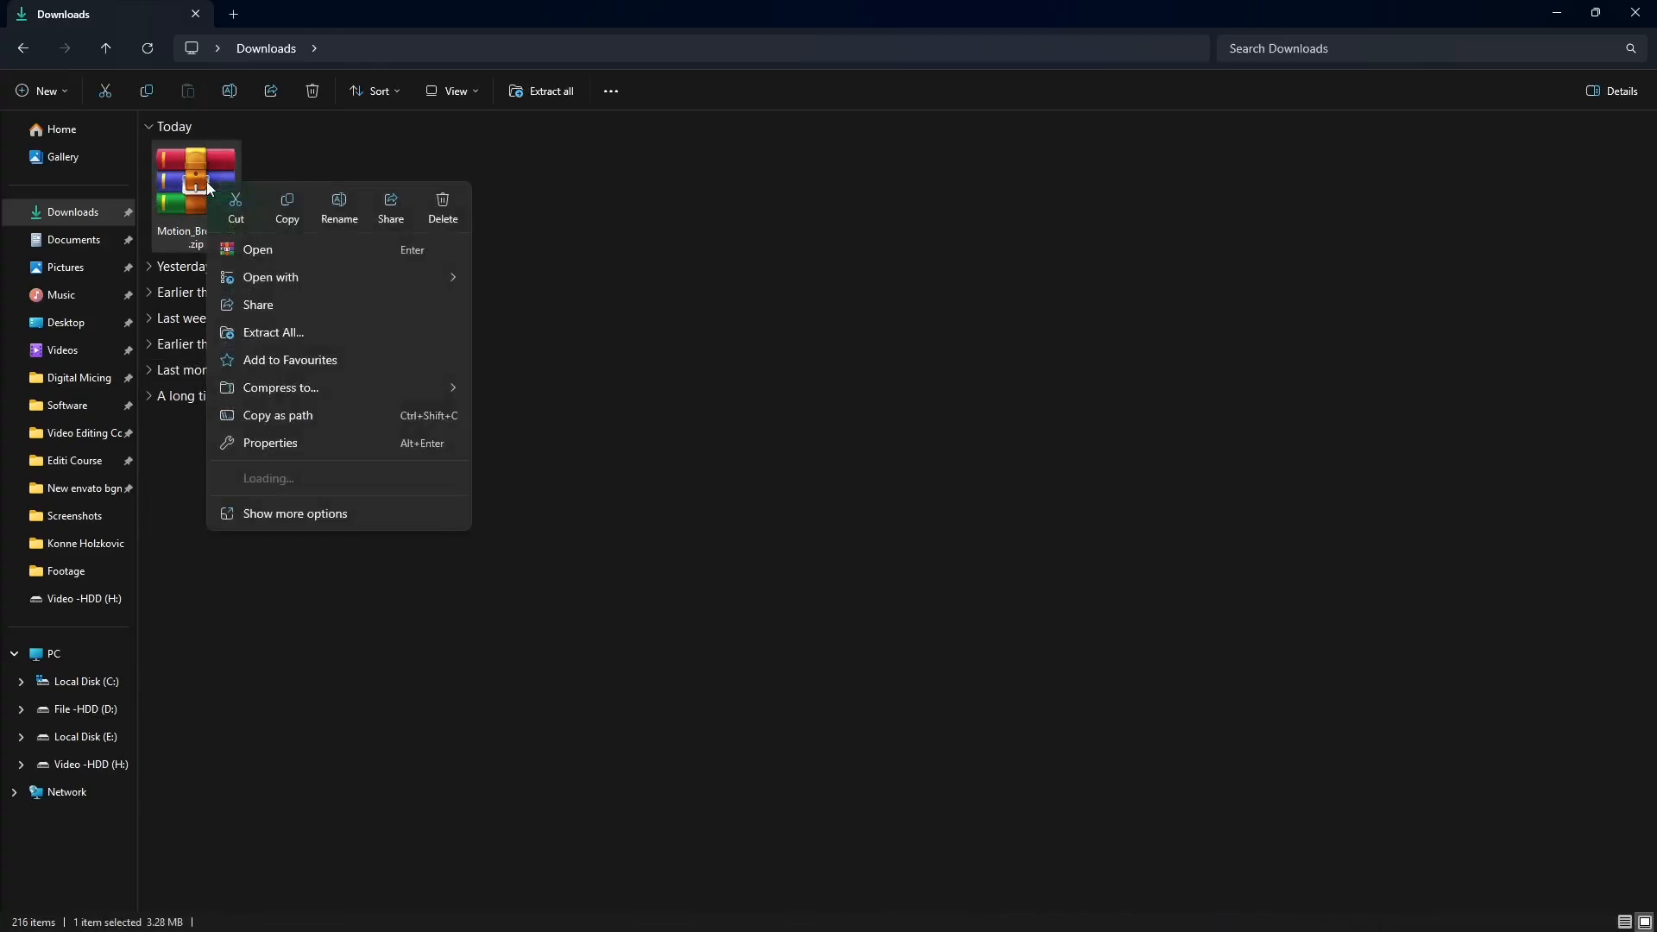
{"action": "mouse_move", "coordinate": [336, 477]}
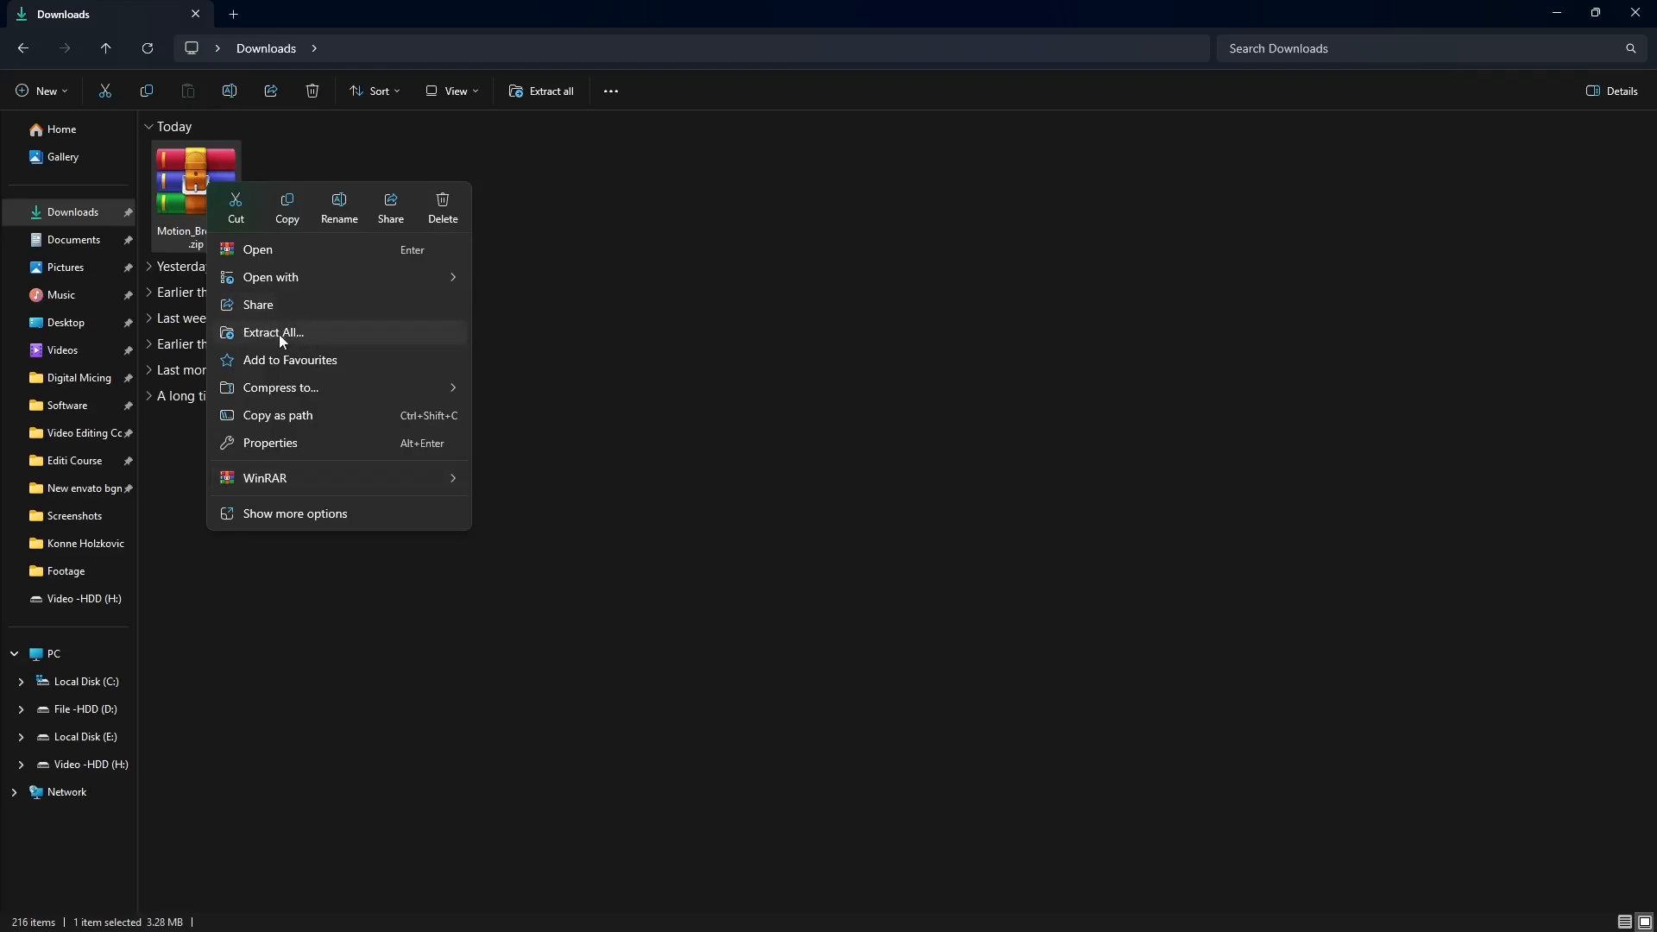
{"action": "mouse_move", "coordinate": [281, 481]}
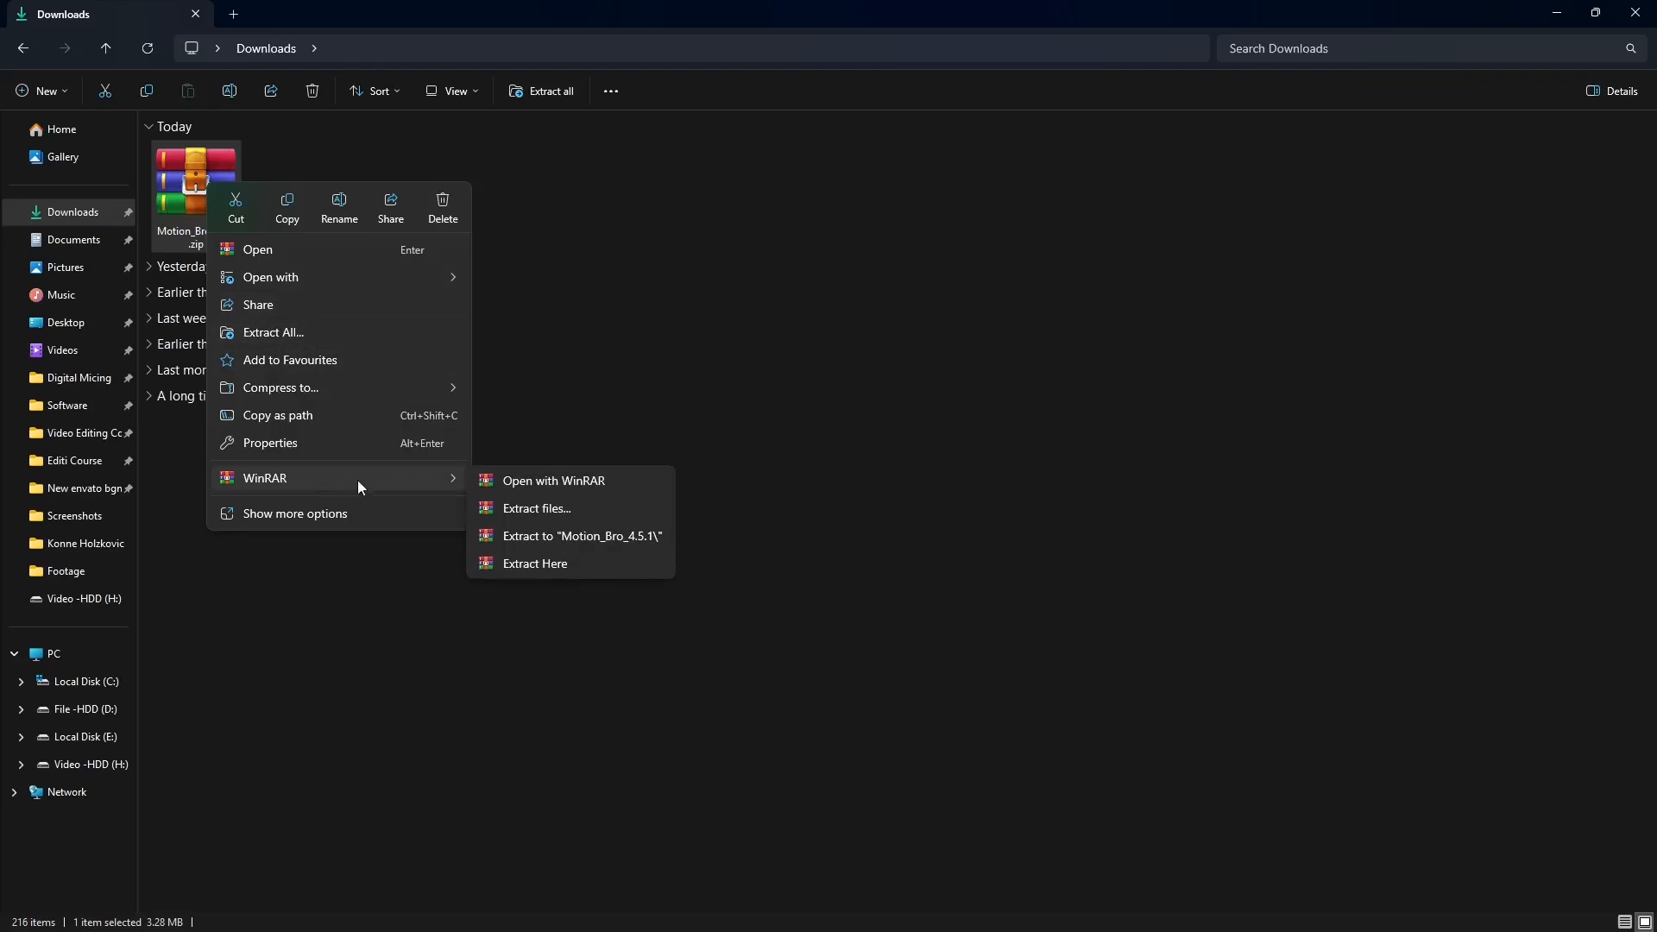
{"action": "left_click", "coordinate": [266, 511]}
{"action": "mouse_move", "coordinate": [254, 214]}
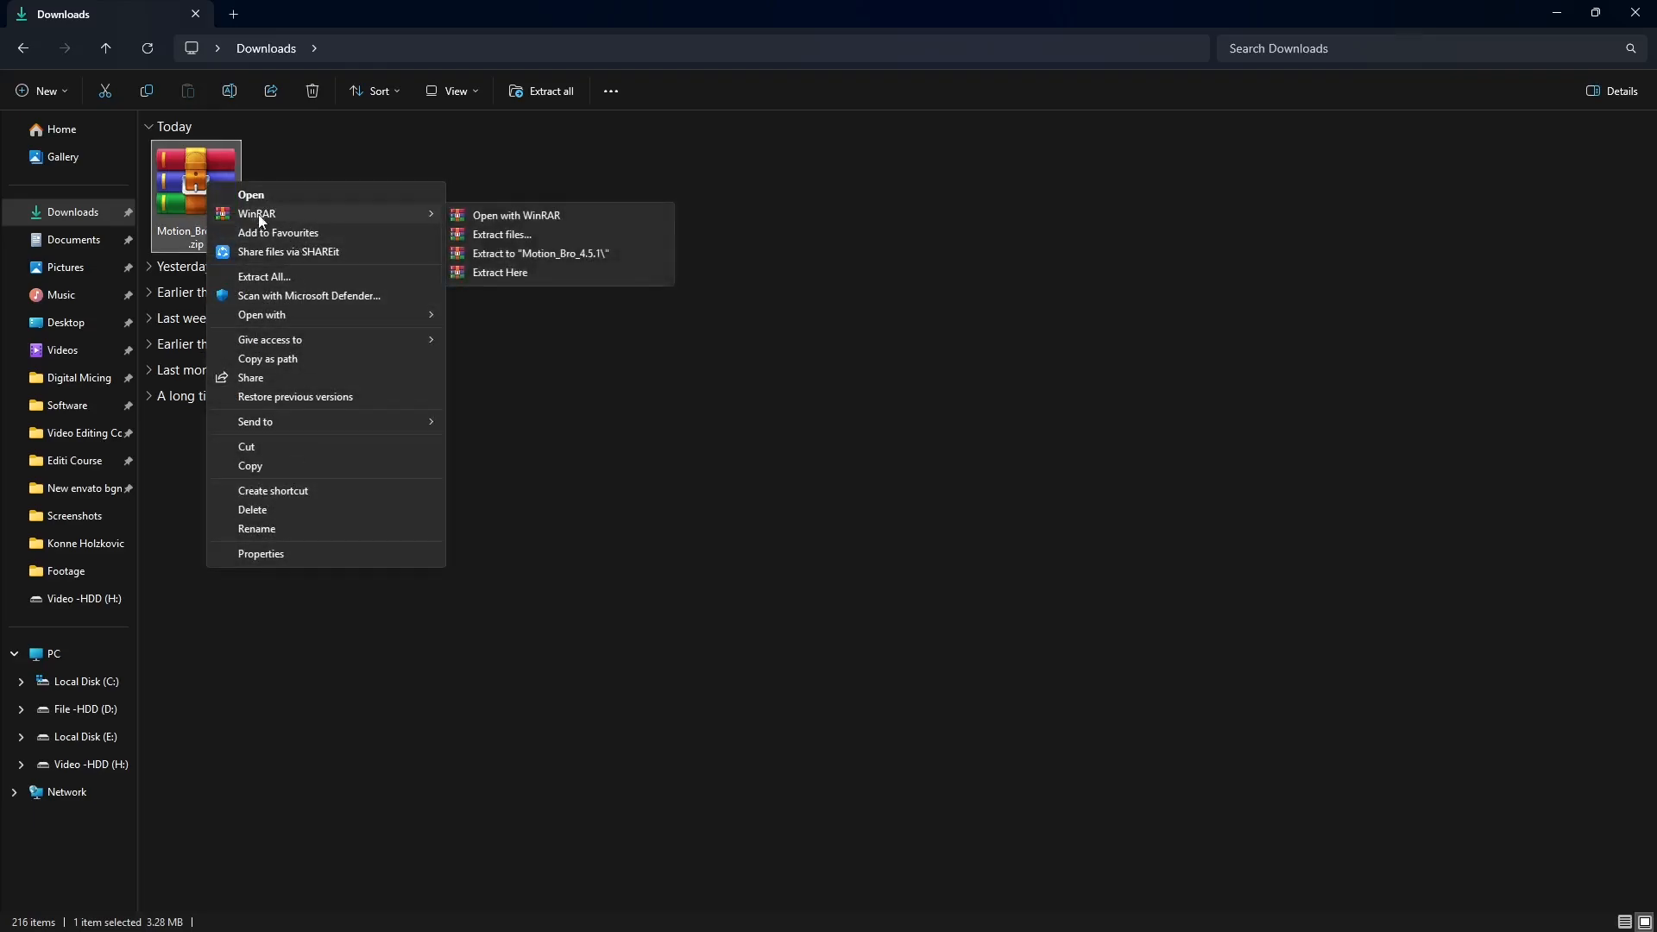
{"action": "left_click", "coordinate": [557, 254]}
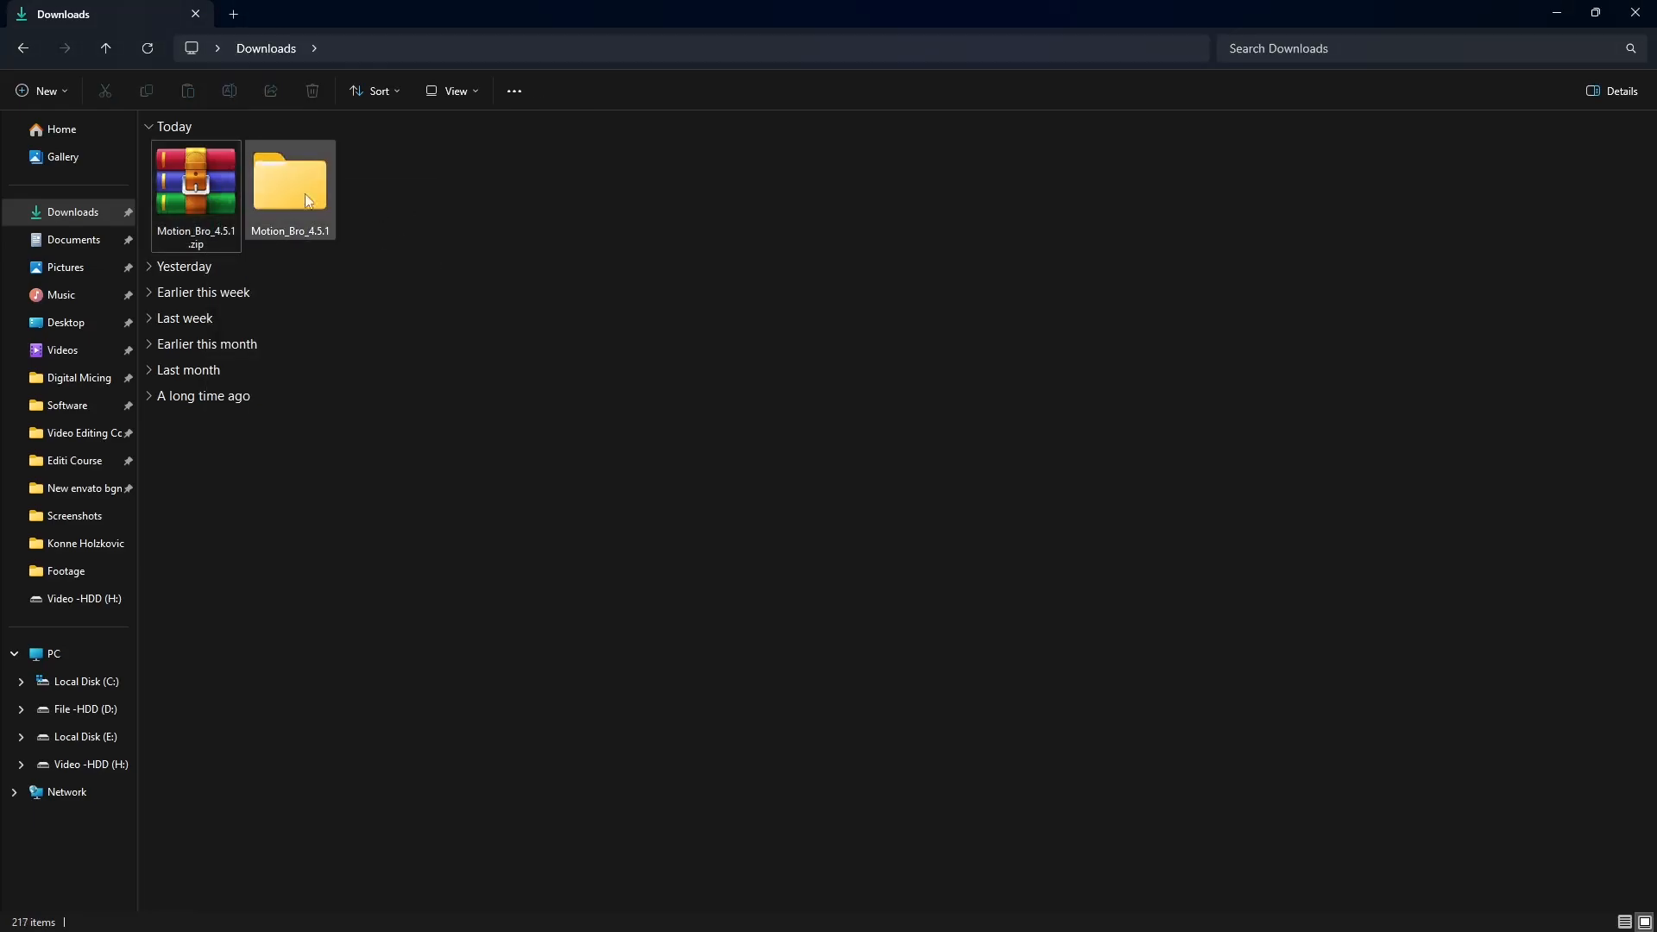
{"action": "double_click", "coordinate": [308, 200]}
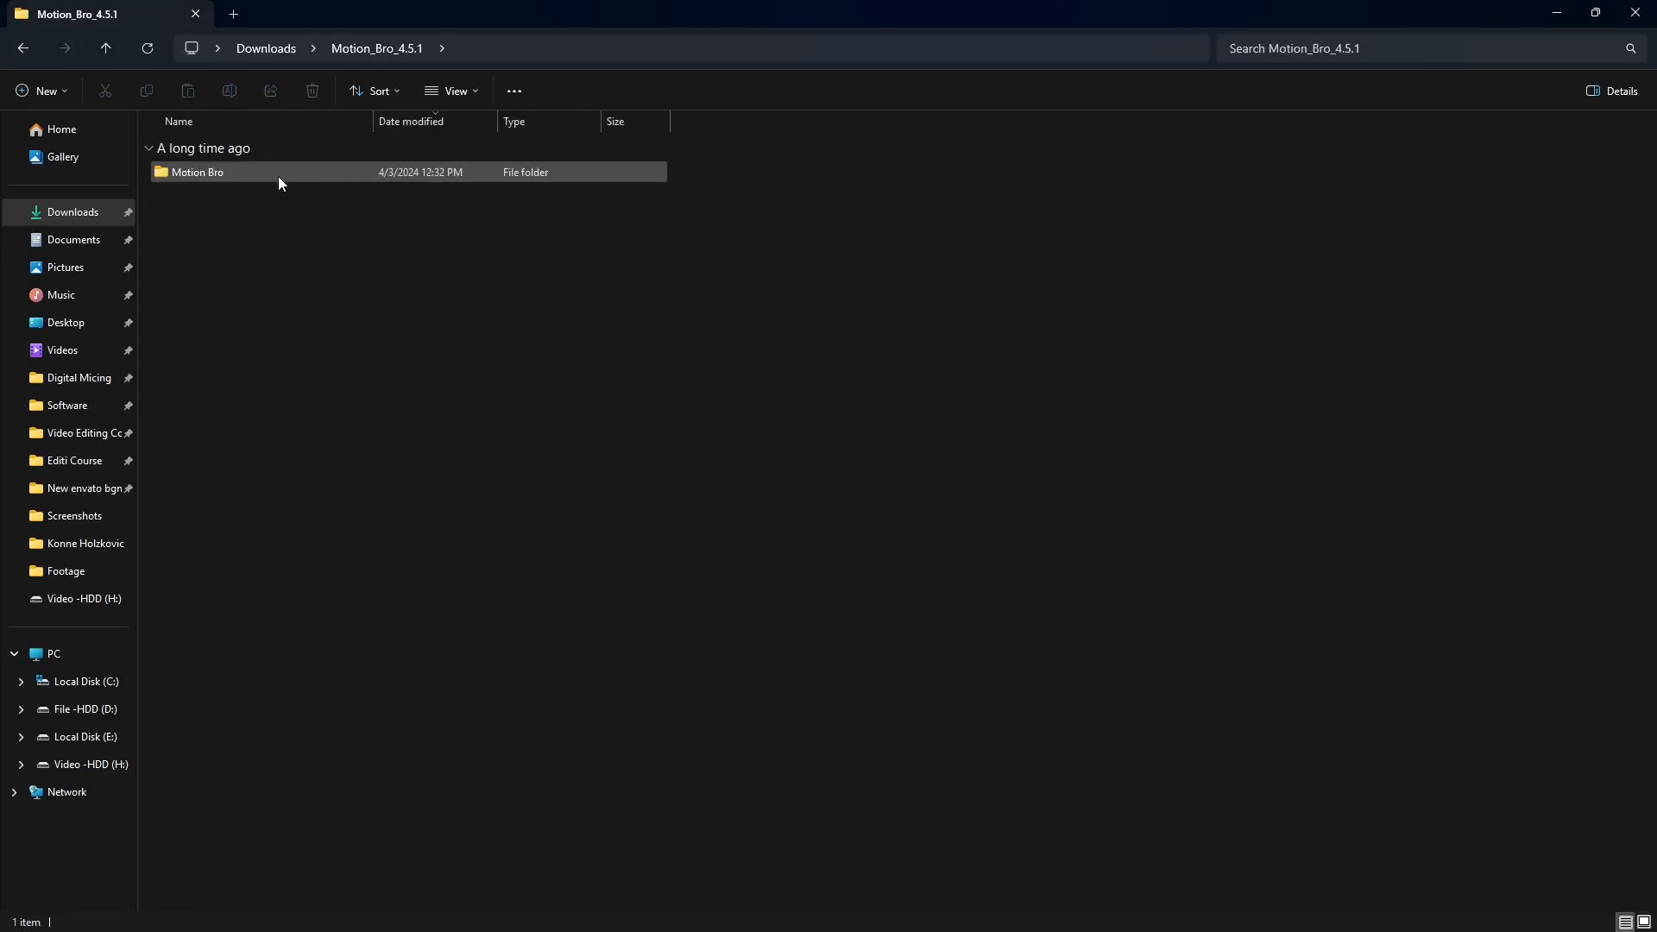
Step: Look through the files inside the extracted Motion Bro folder and return to the Motion_Bro_4.5.1 folder
{"action": "double_click", "coordinate": [282, 173]}
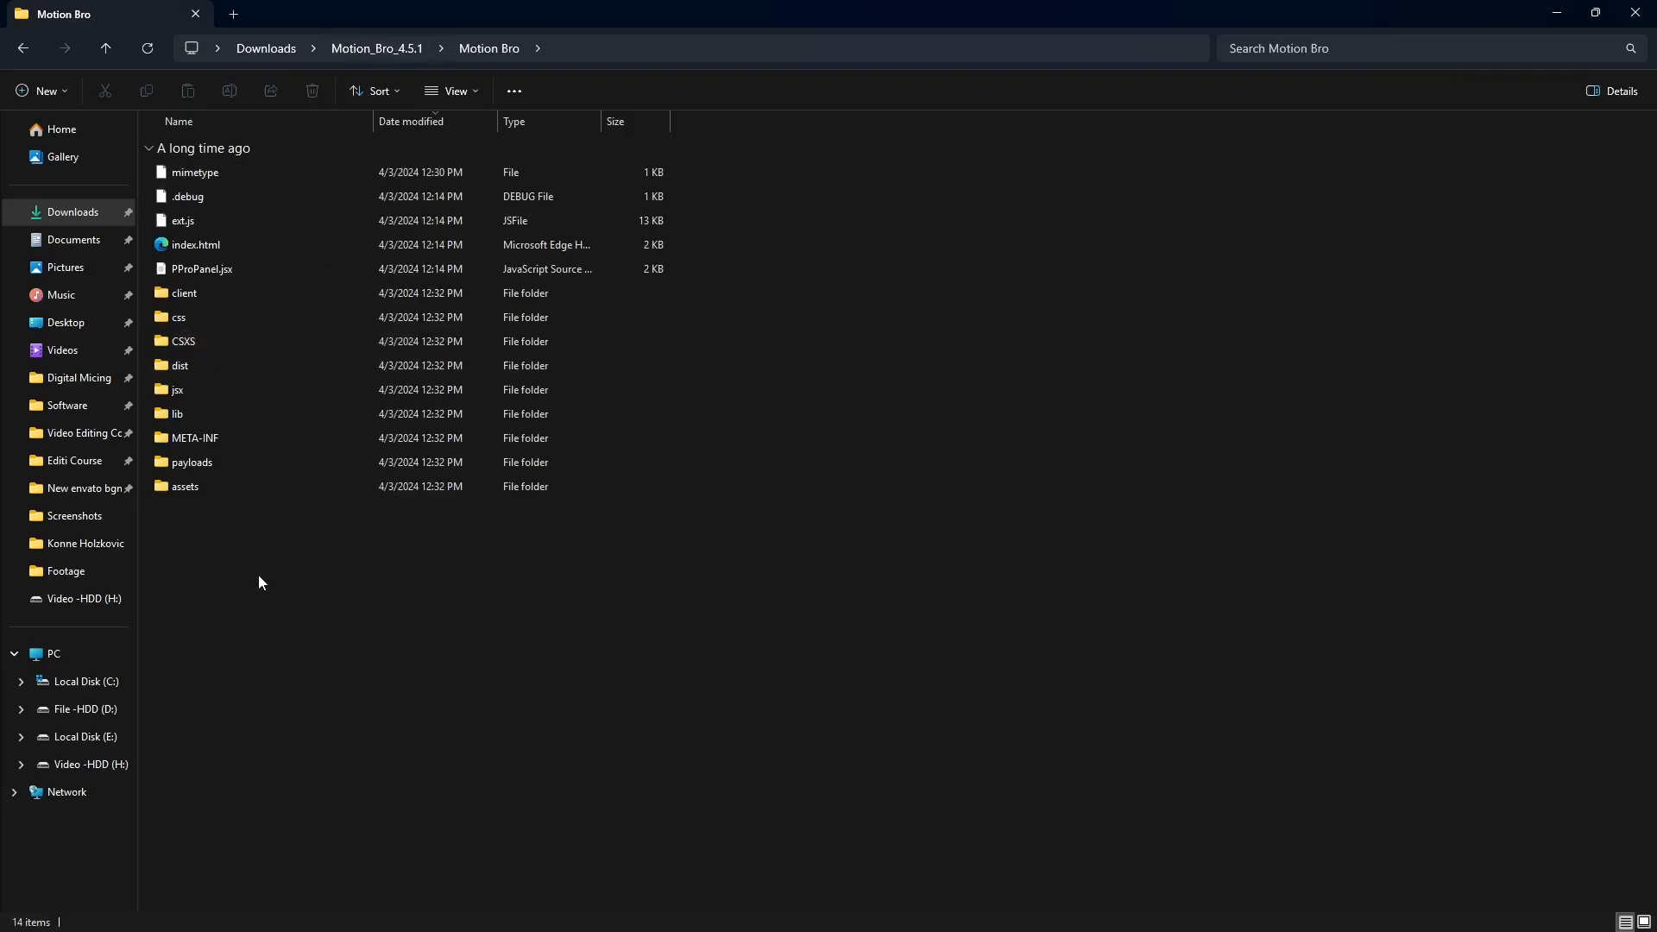
{"action": "left_click_drag", "start_coordinate": [259, 576], "coordinate": [220, 181]}
{"action": "left_click", "coordinate": [220, 179], "text": "ctrl"}
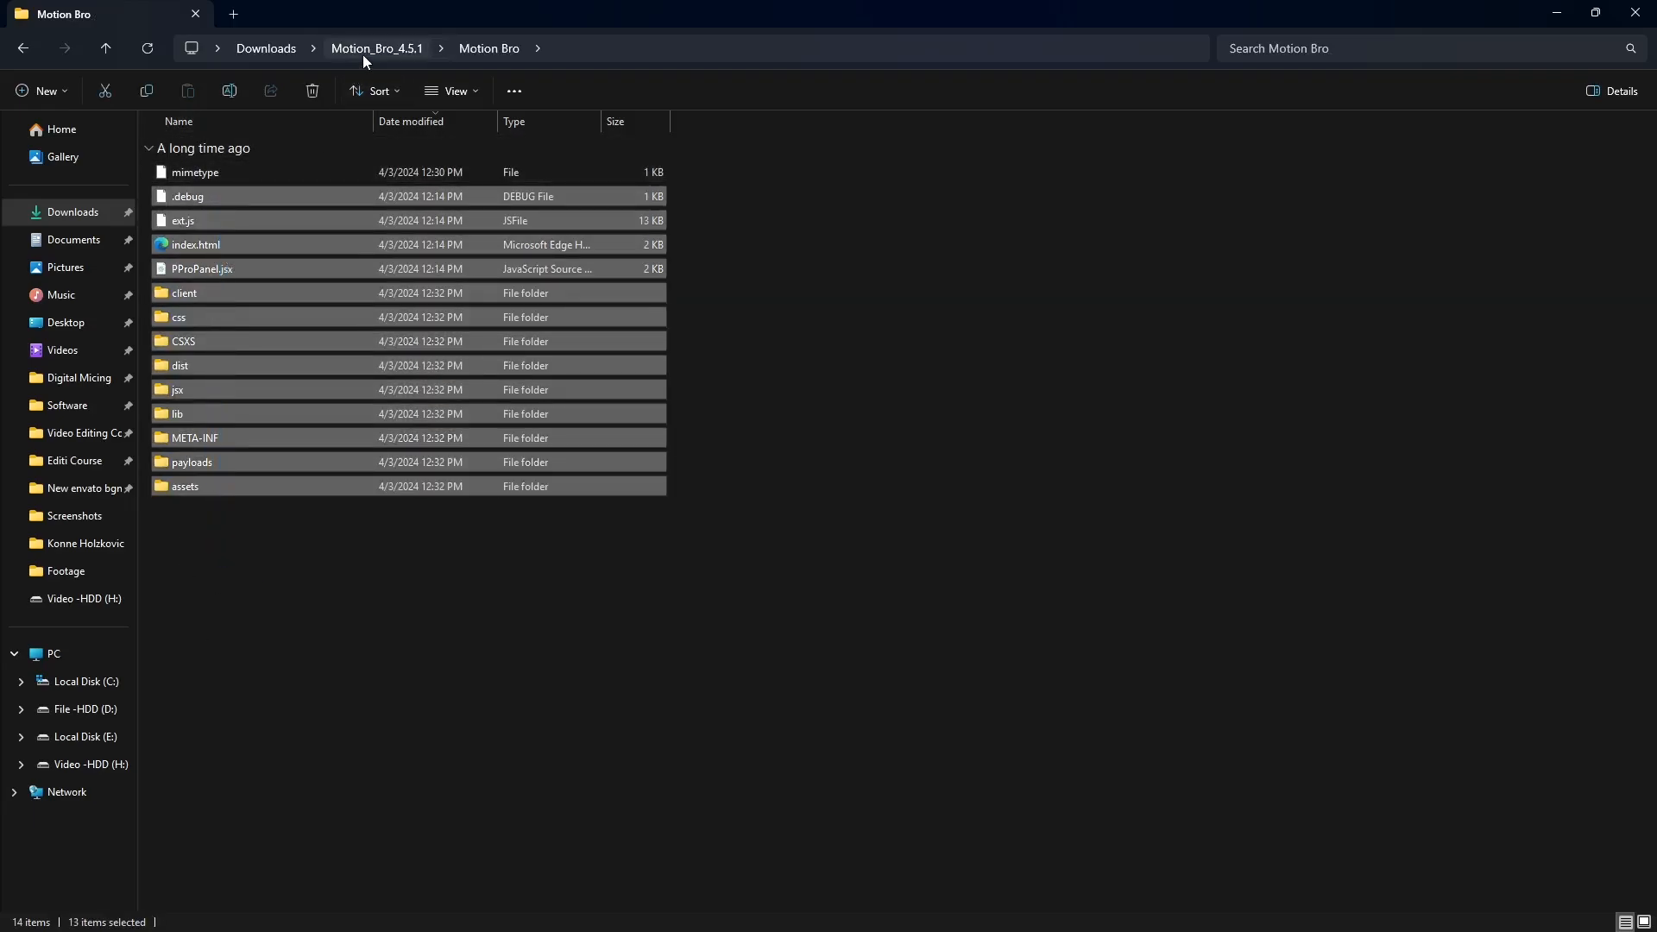
{"action": "left_click", "coordinate": [35, 54]}
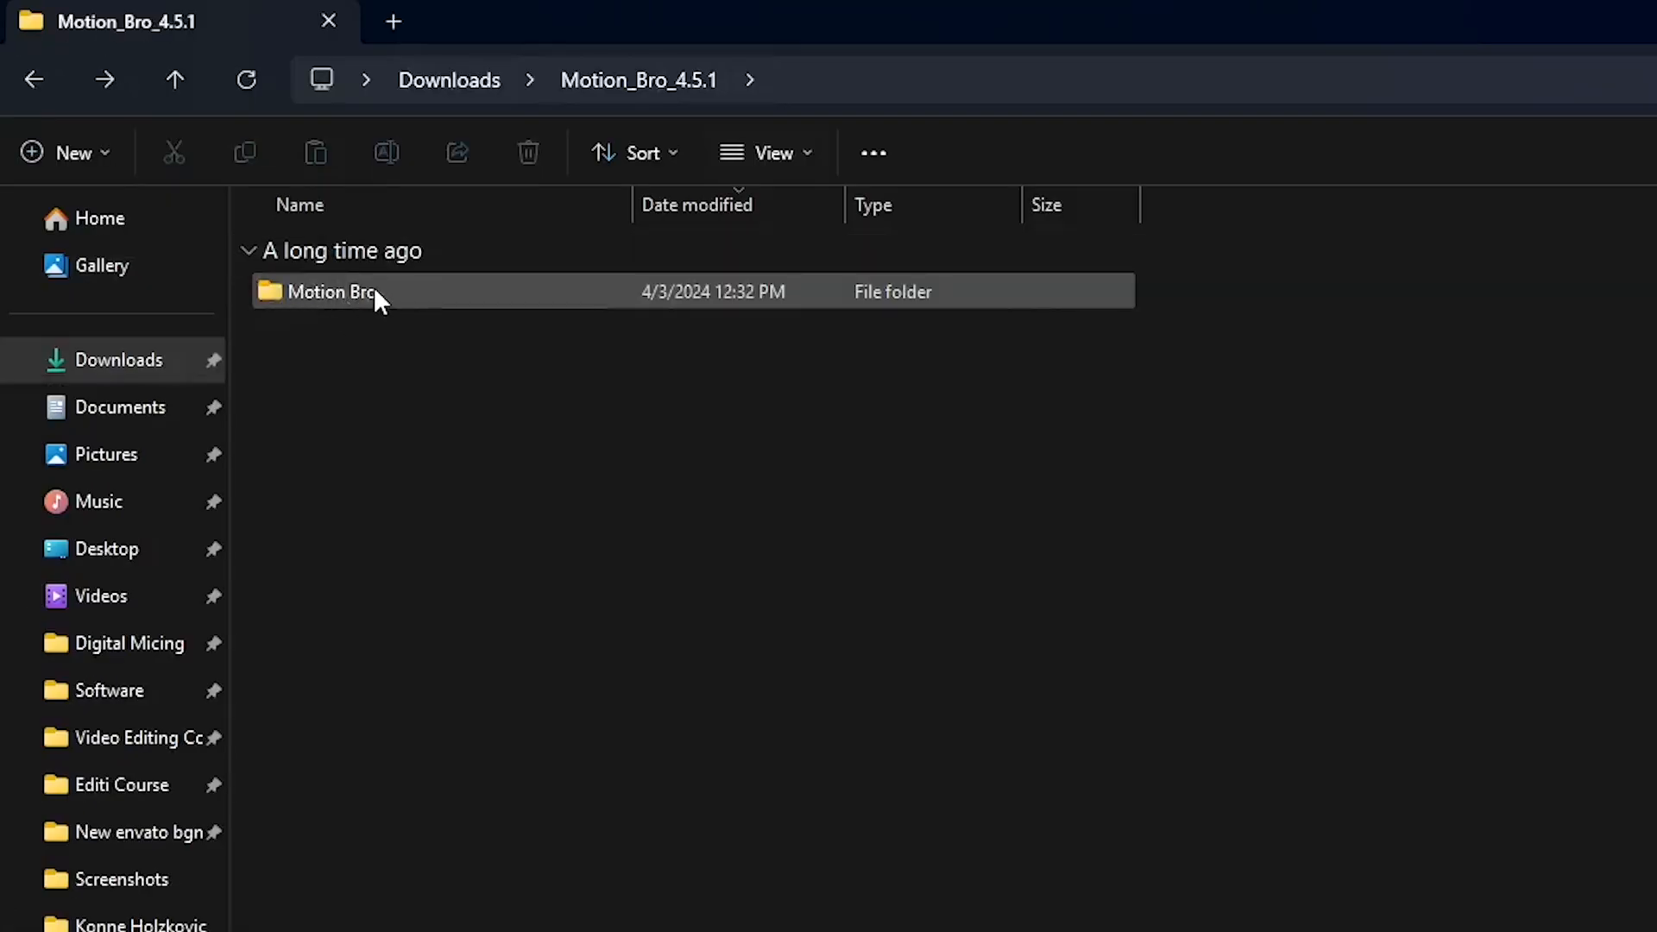
Step: Copy the Motion Bro folder from the extracted Motion_Bro_4.5.1 folder
{"action": "left_click", "coordinate": [374, 290]}
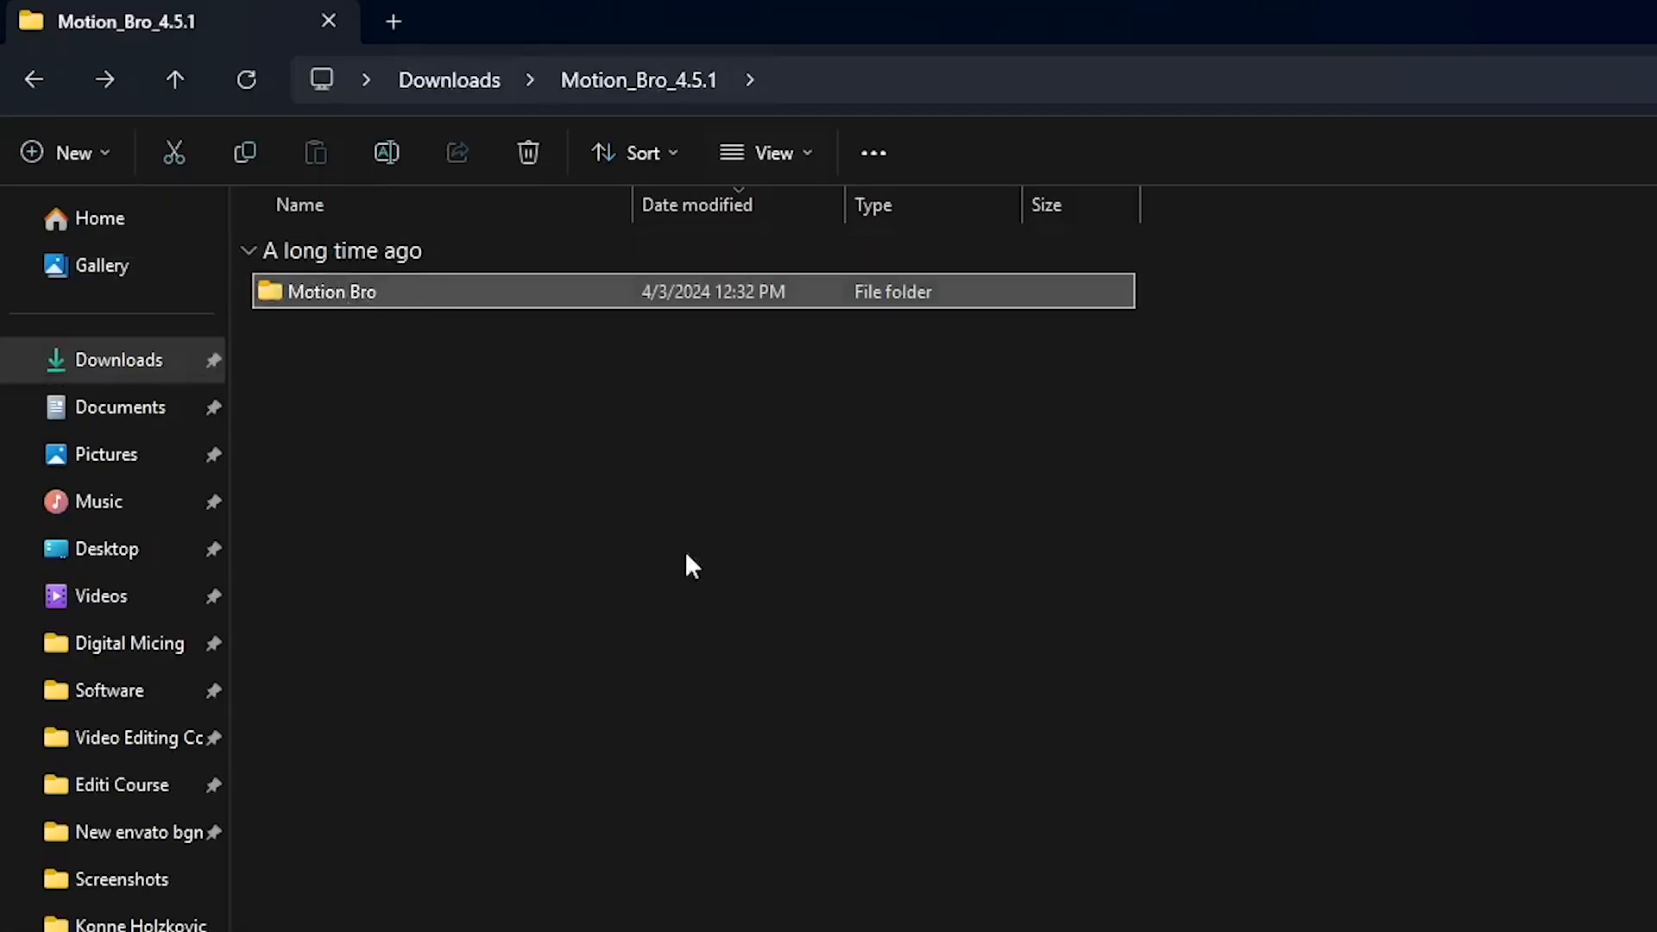
{"action": "right_click", "coordinate": [486, 292]}
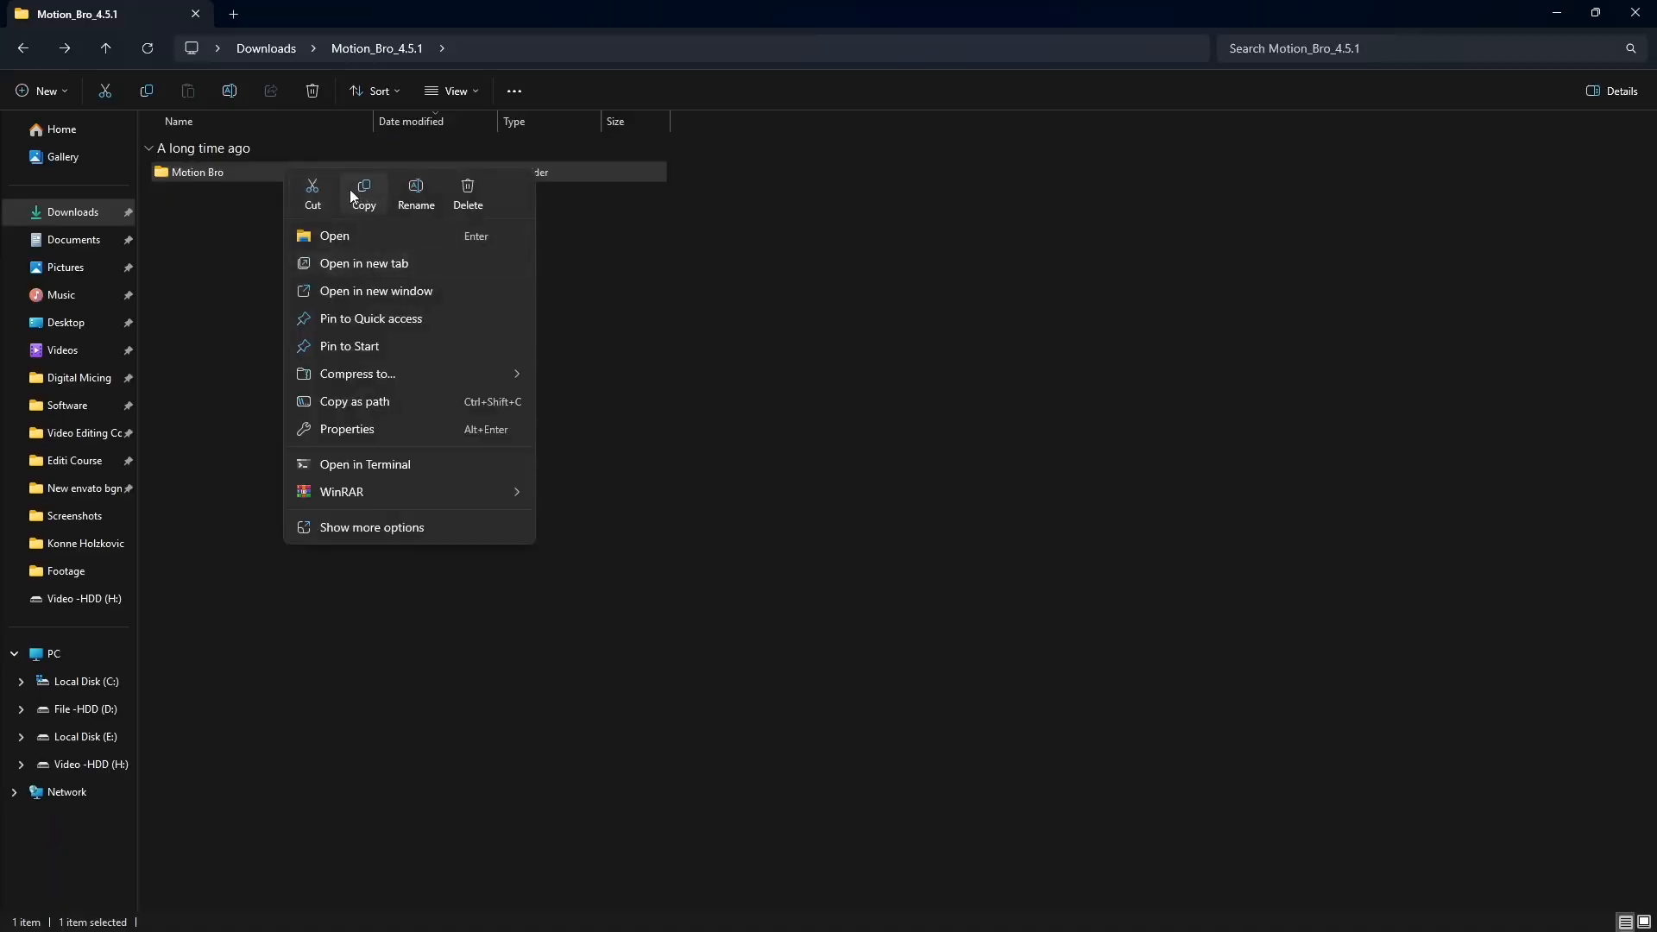
{"action": "left_click", "coordinate": [614, 324]}
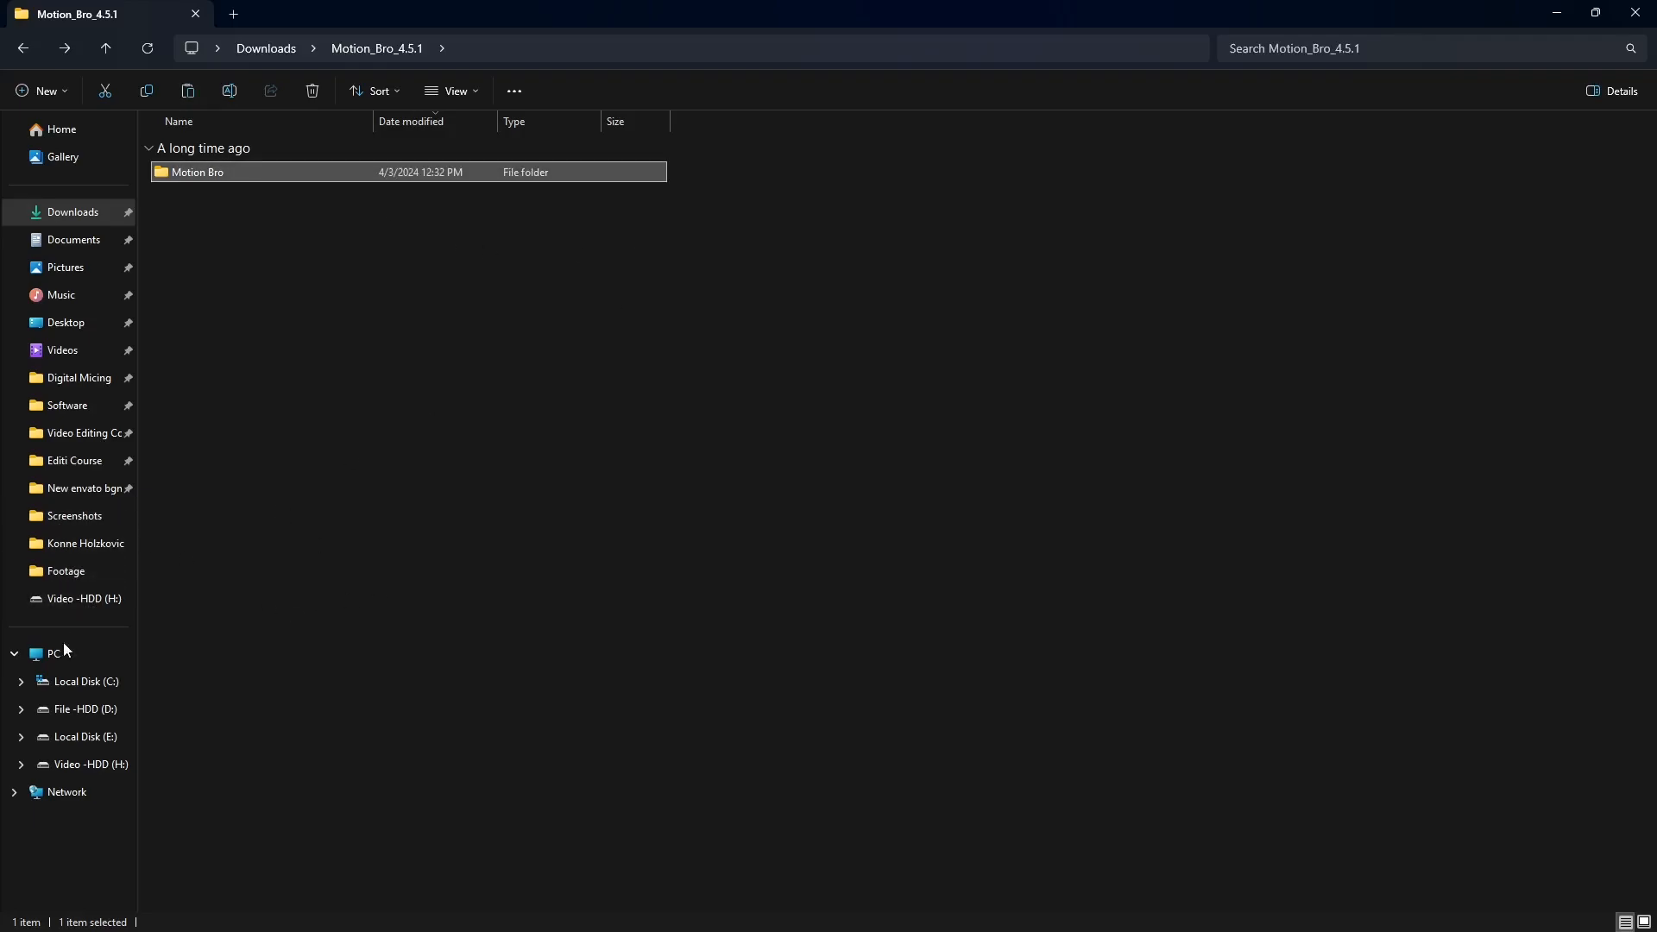
Step: Go to the folder C:\Program Files (x86)\Common Files\Adobe\CEP\extensions and check its full path
{"action": "left_click", "coordinate": [14, 653]}
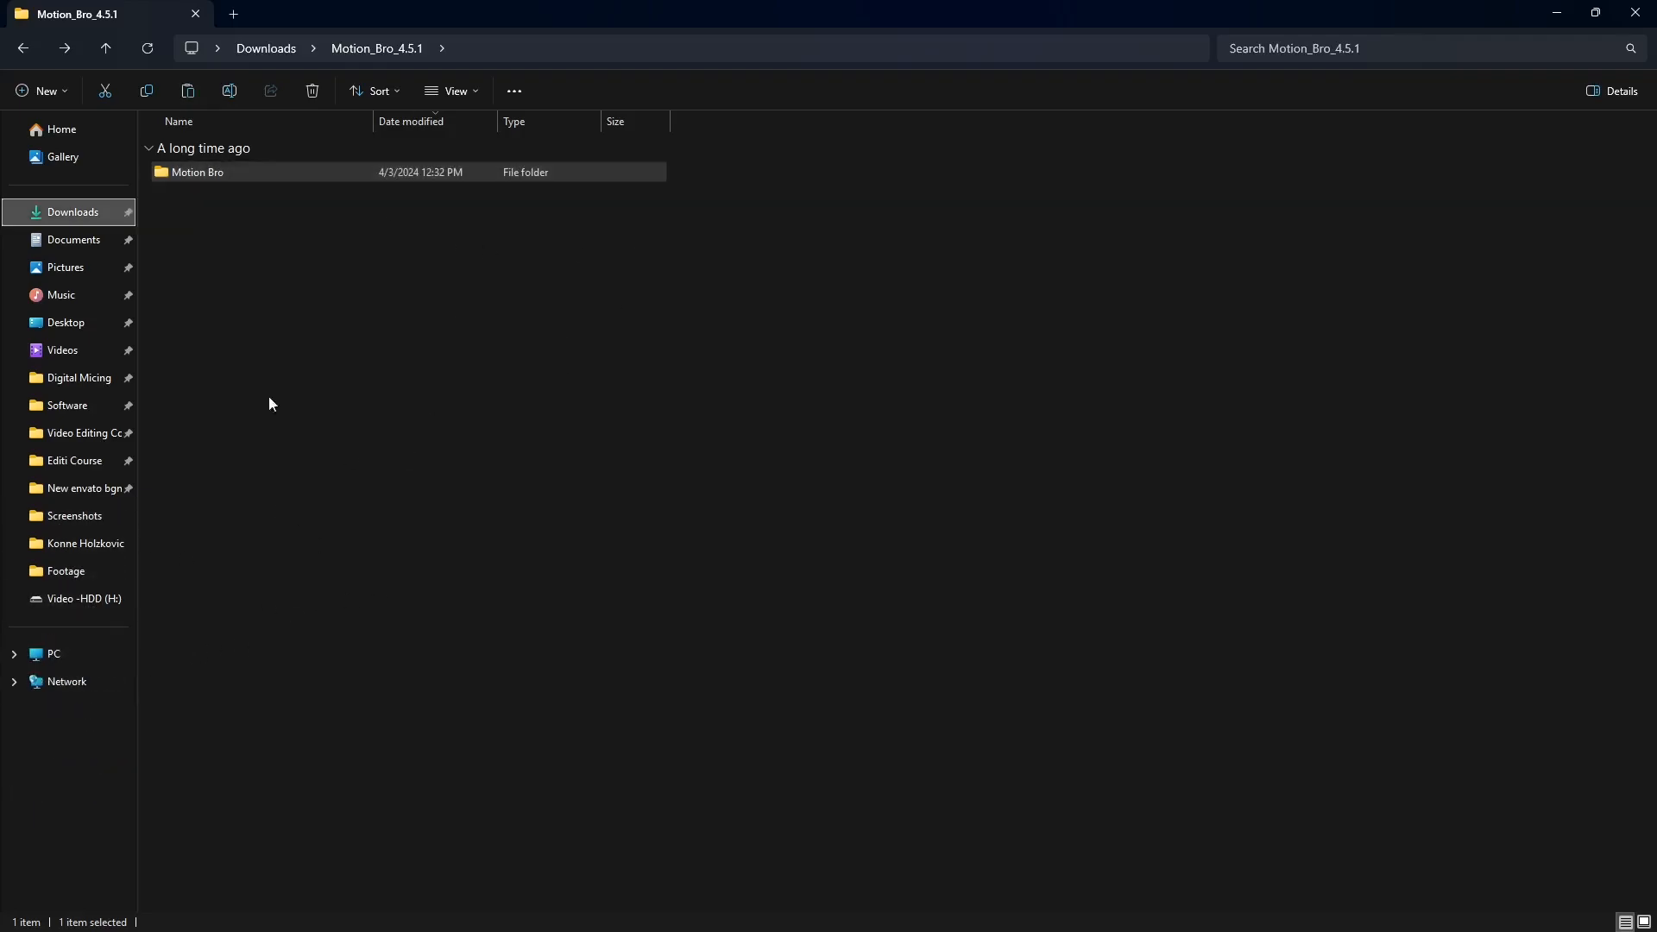
{"action": "left_click", "coordinate": [51, 653]}
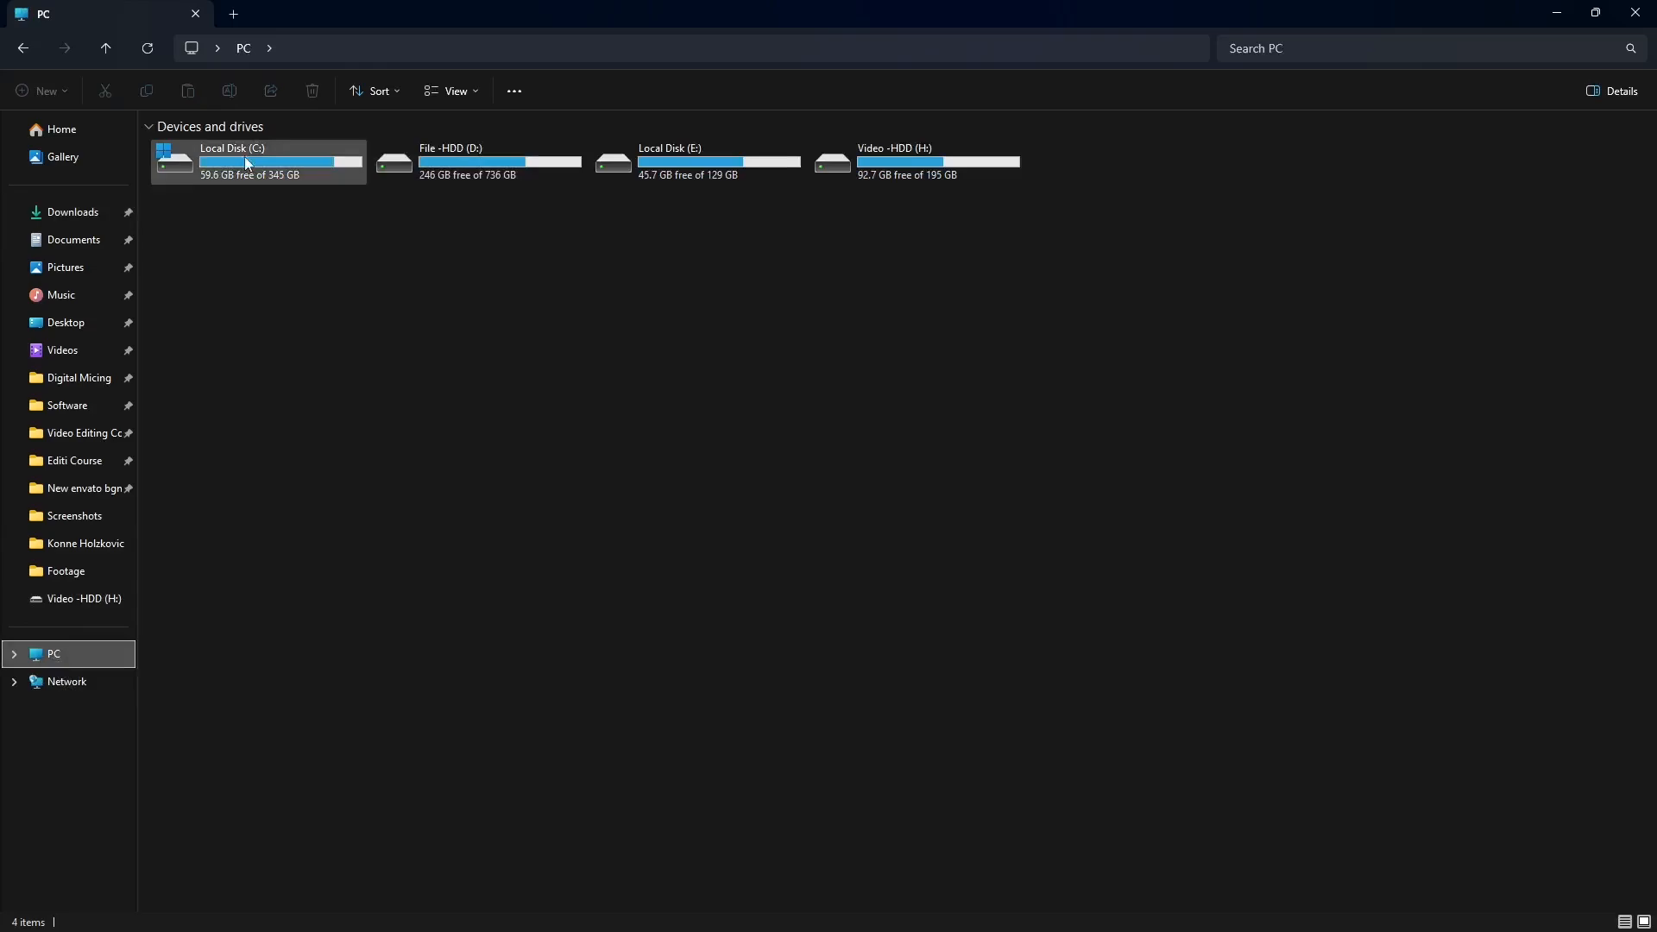
{"action": "double_click", "coordinate": [236, 160]}
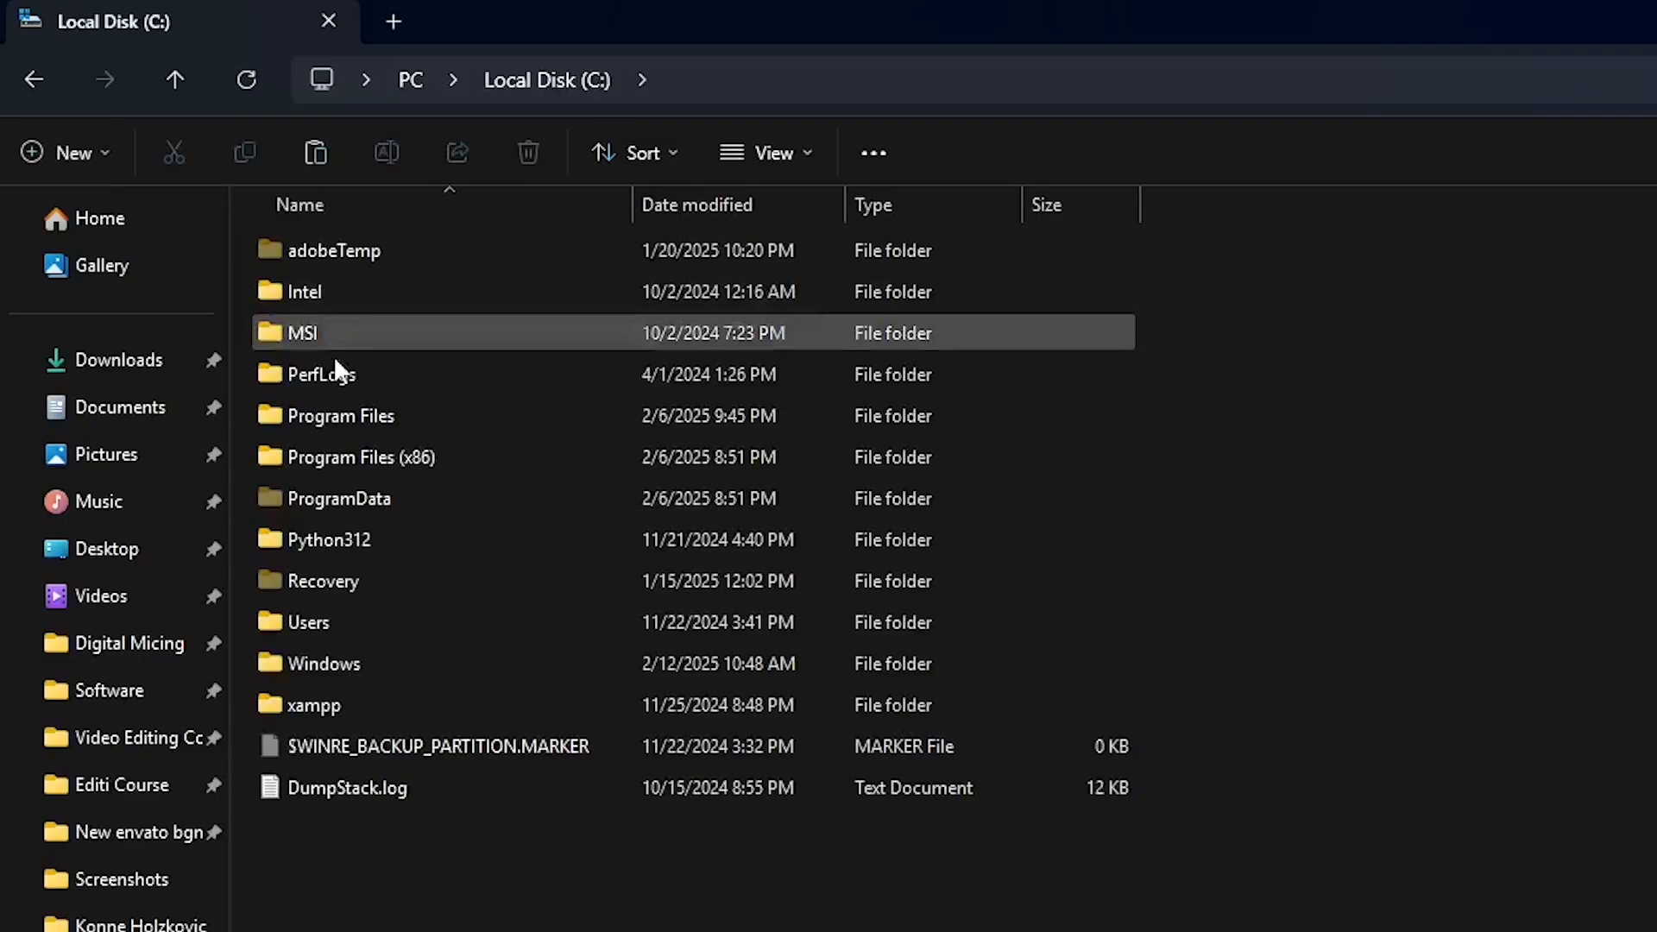
{"action": "double_click", "coordinate": [470, 457]}
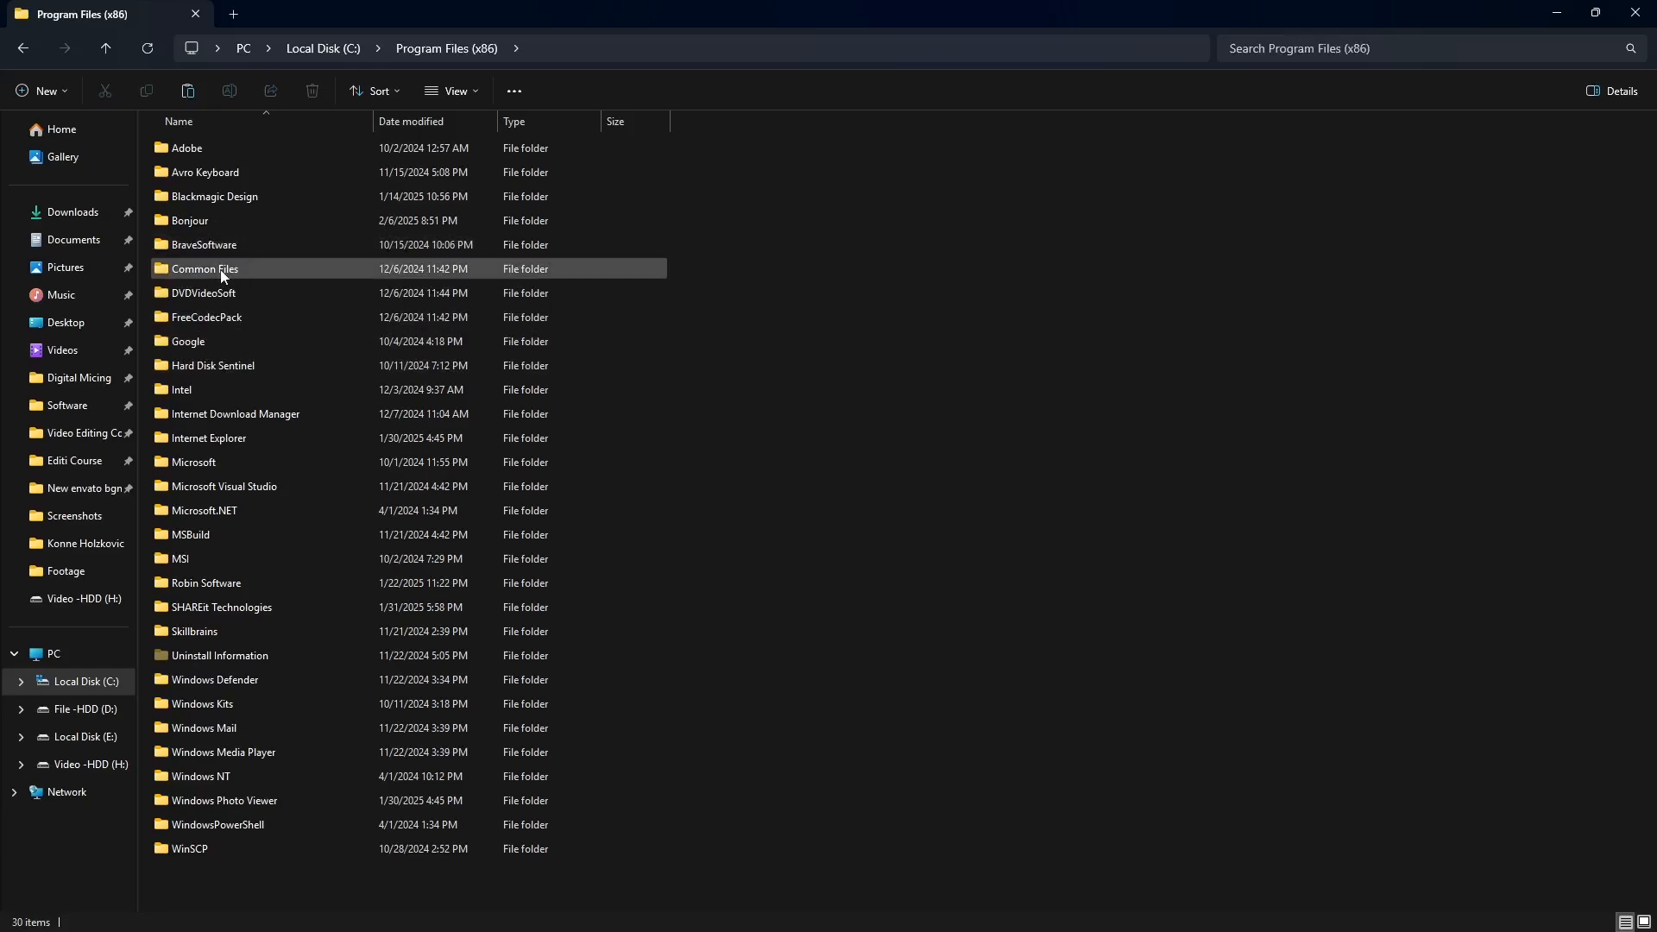
{"action": "double_click", "coordinate": [259, 269]}
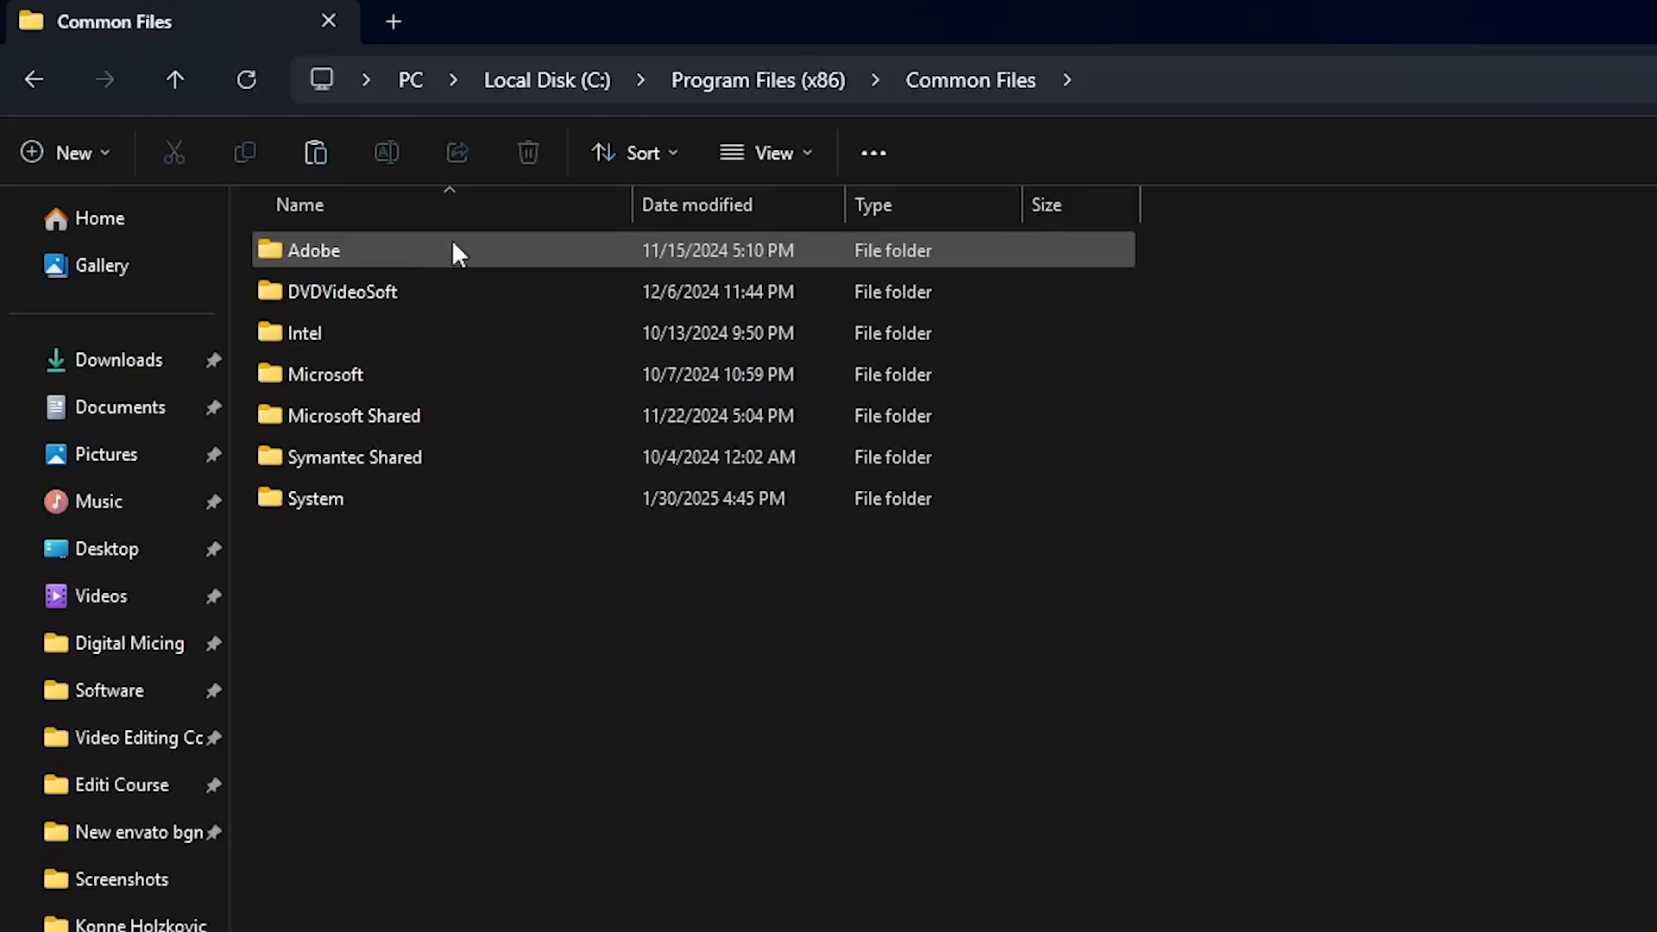
{"action": "double_click", "coordinate": [376, 256]}
{"action": "double_click", "coordinate": [224, 246]}
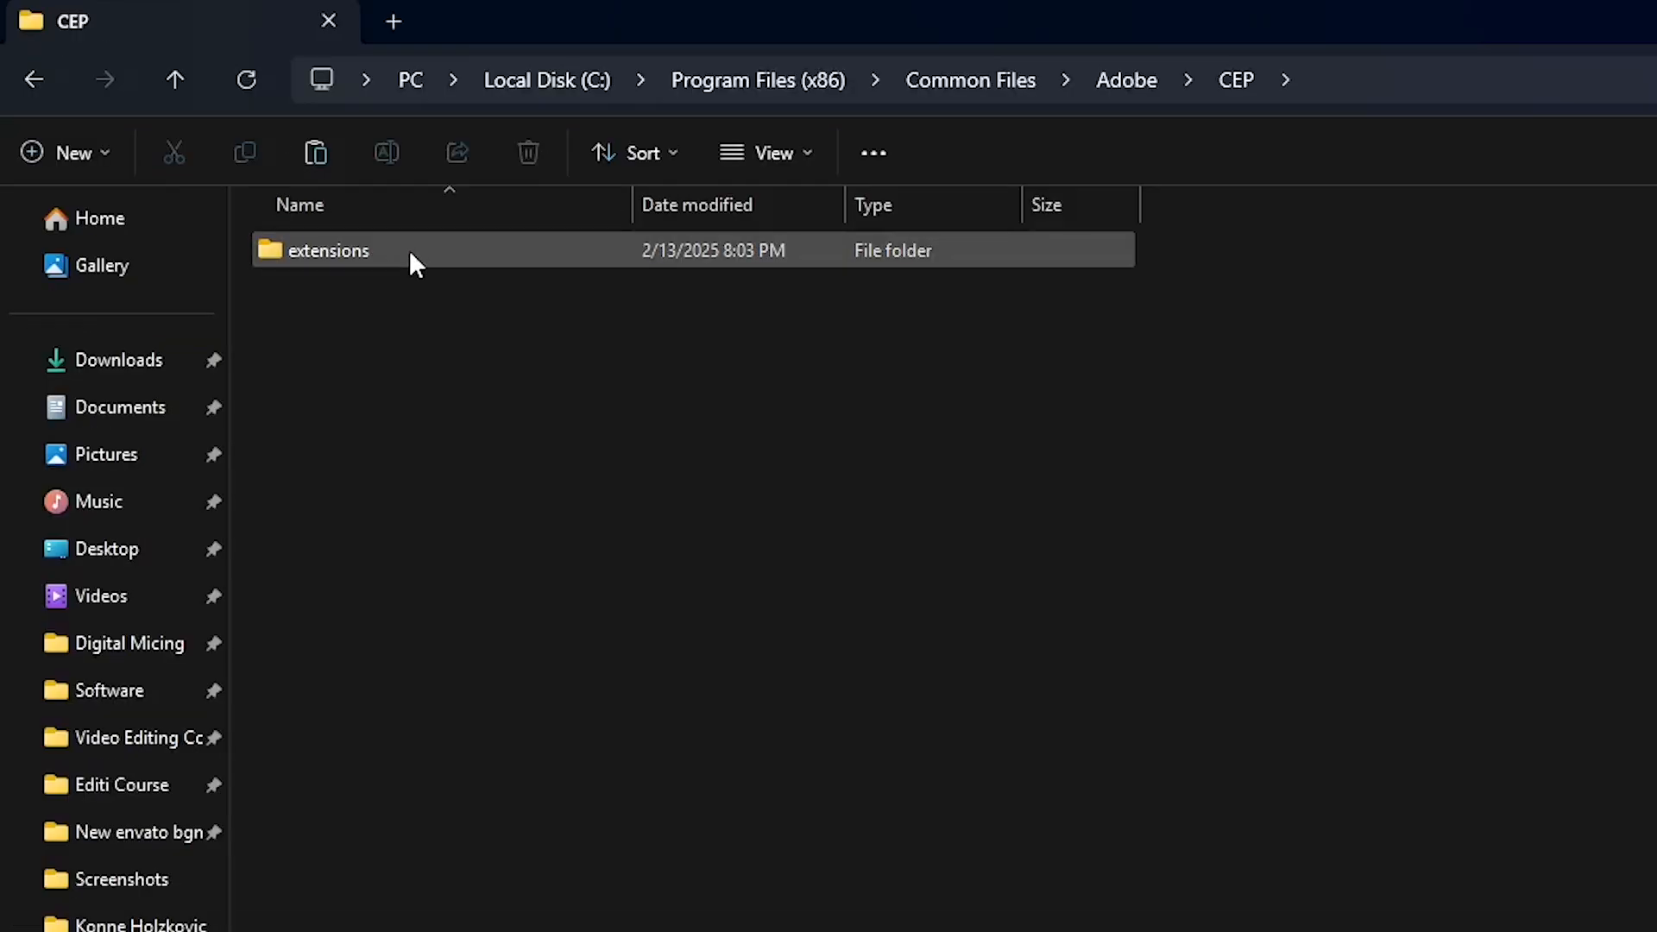
{"action": "double_click", "coordinate": [409, 252]}
{"action": "left_click", "coordinate": [1538, 74]}
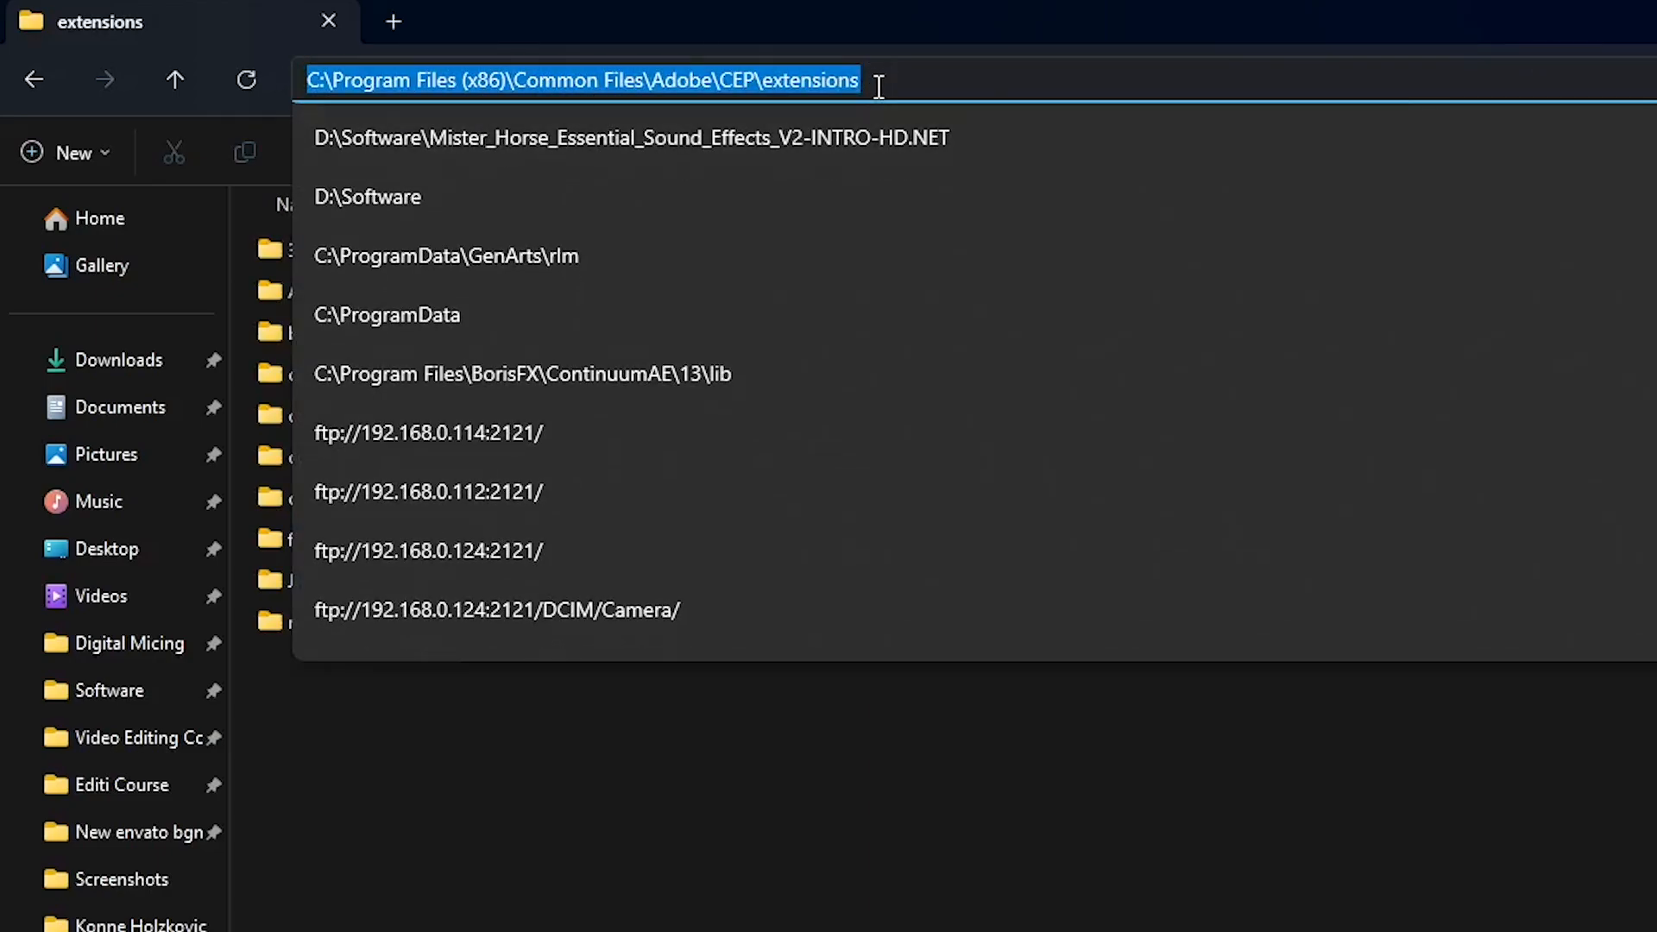
{"action": "key", "text": "Escape"}
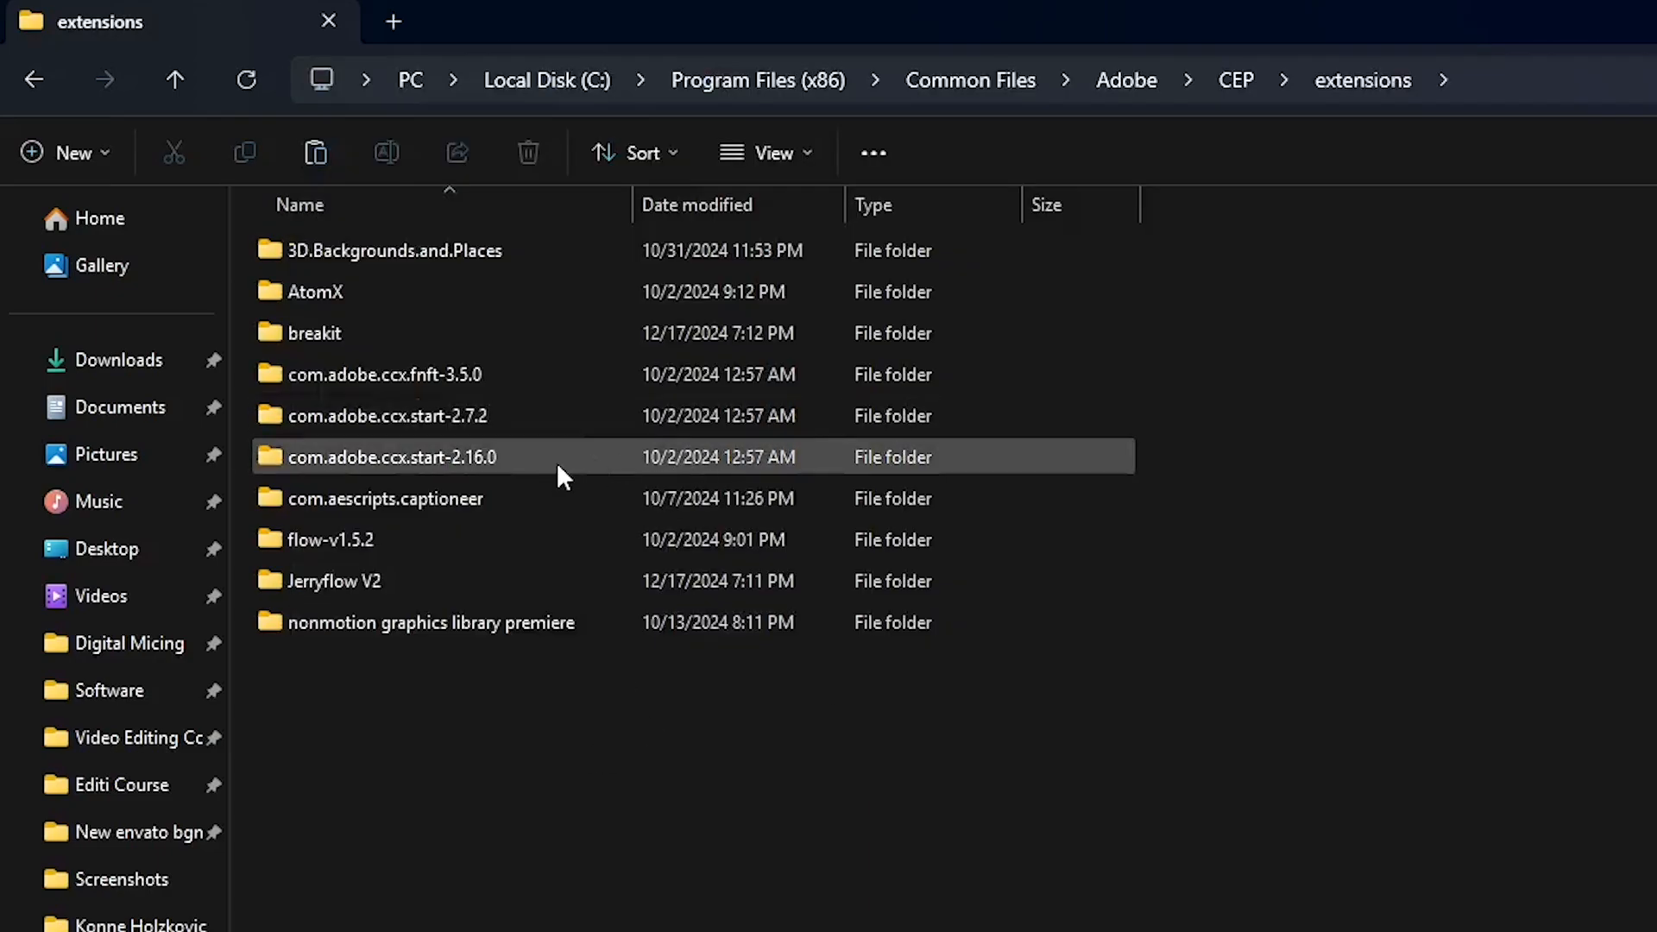
Step: Paste the copied Motion Bro folder into the CEP extensions folder and grant the administrator permission
{"action": "left_click_drag", "start_coordinate": [412, 801], "coordinate": [370, 241]}
{"action": "left_click", "coordinate": [440, 904]}
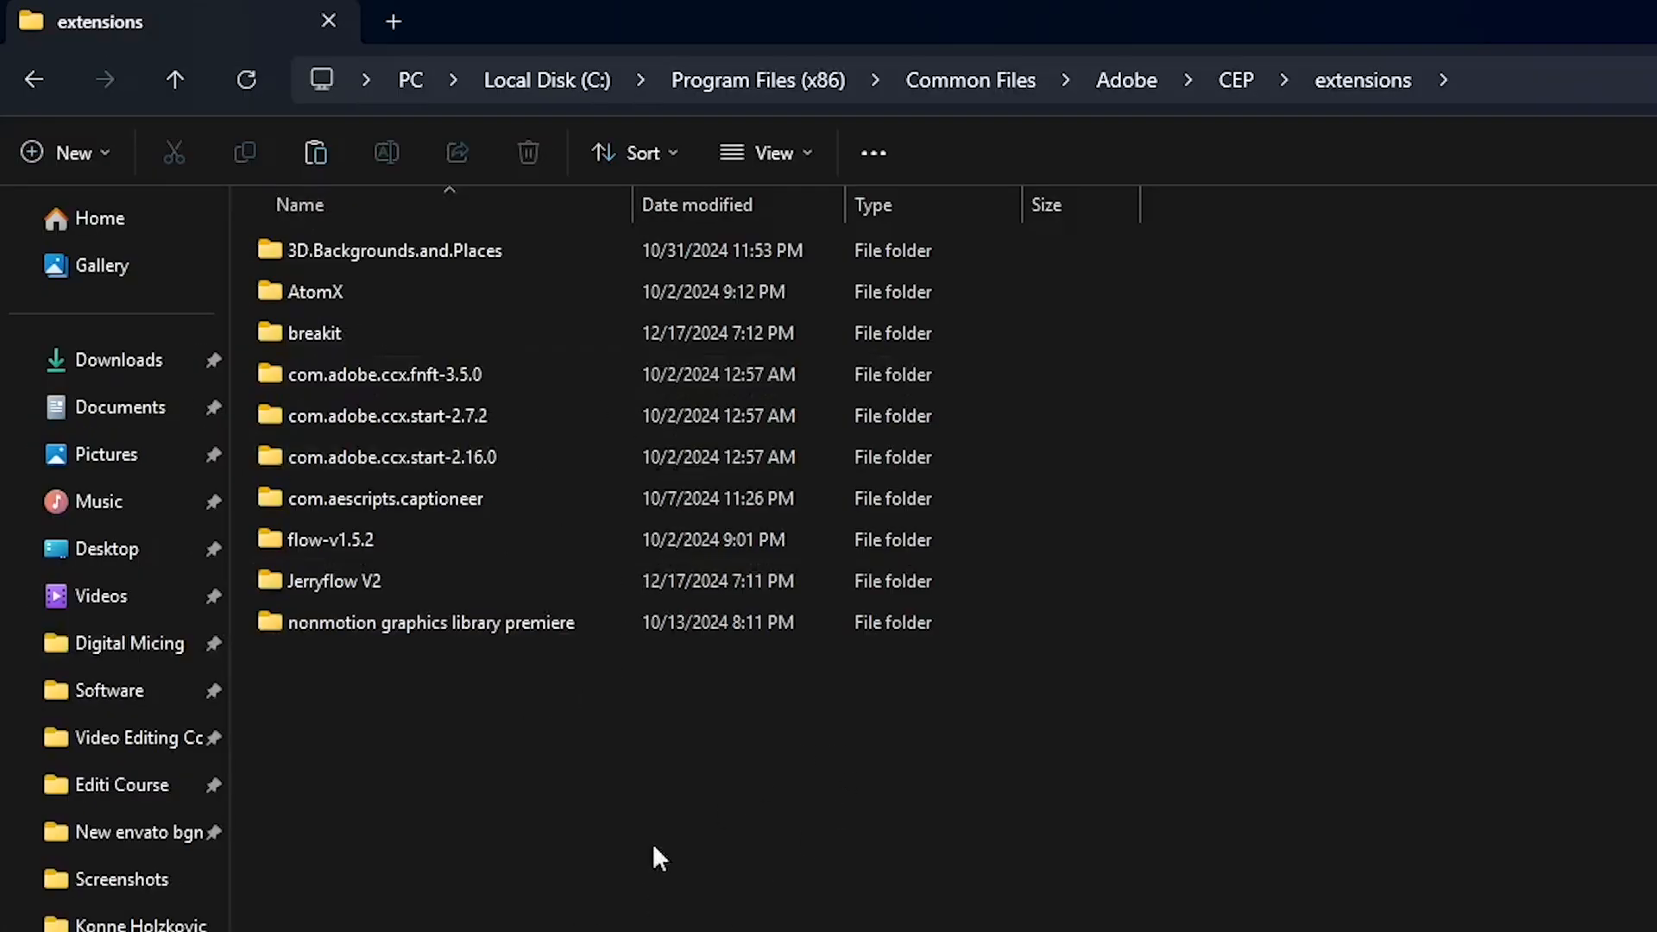
{"action": "right_click", "coordinate": [565, 798]}
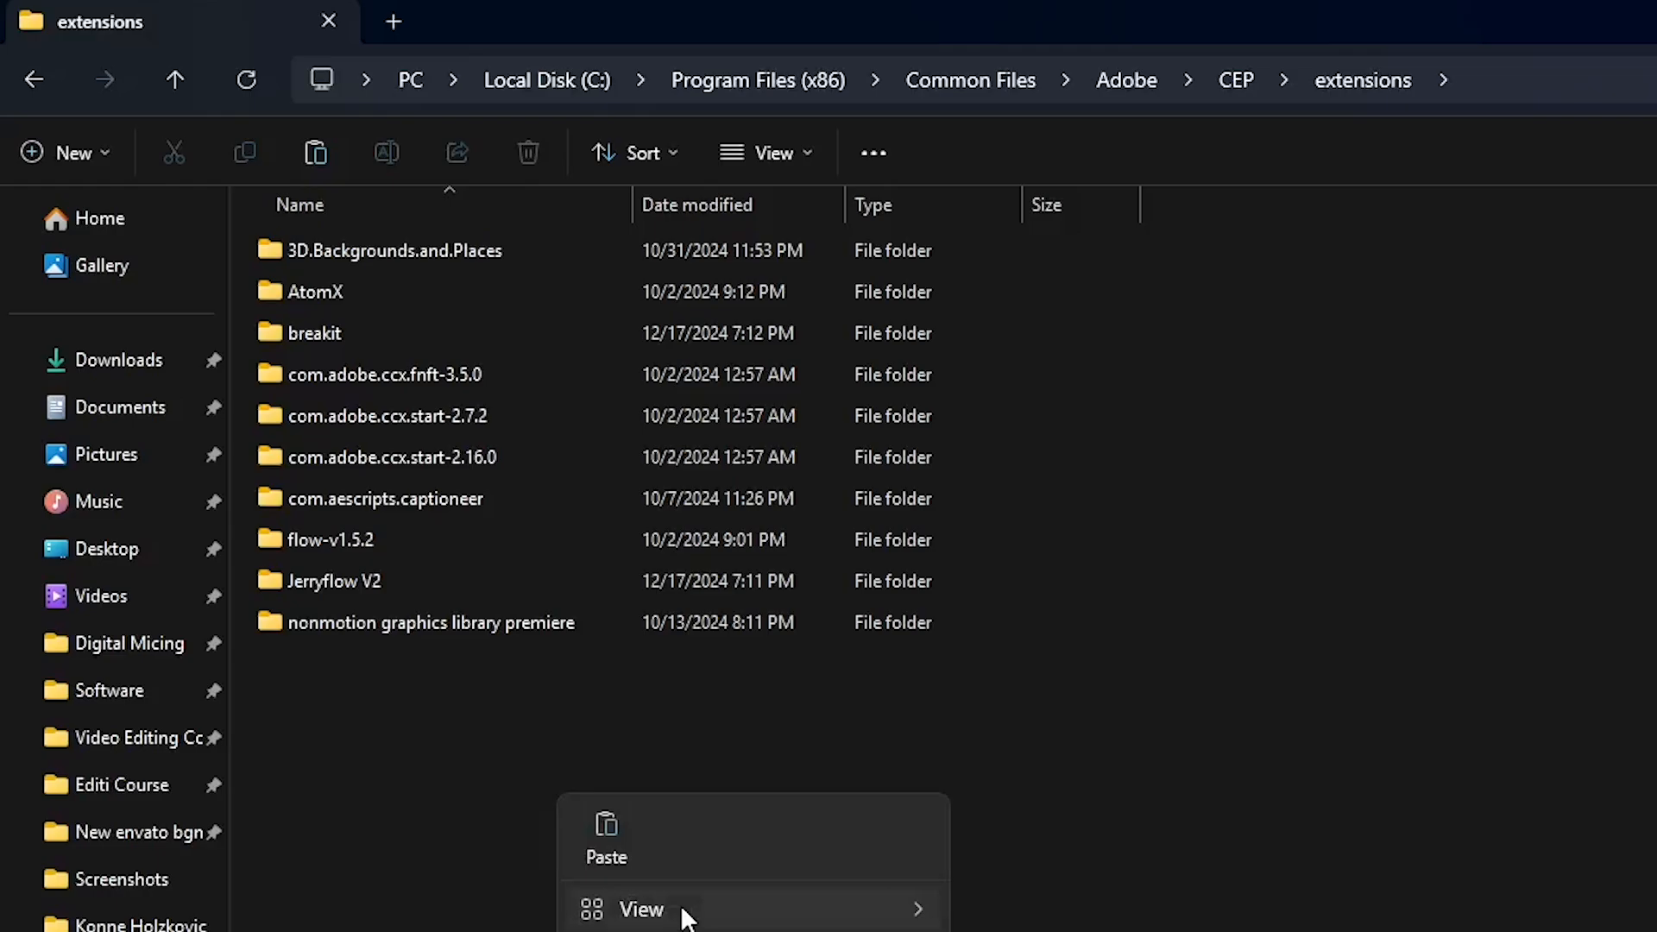
{"action": "left_click", "coordinate": [611, 832]}
{"action": "left_click", "coordinate": [796, 361]}
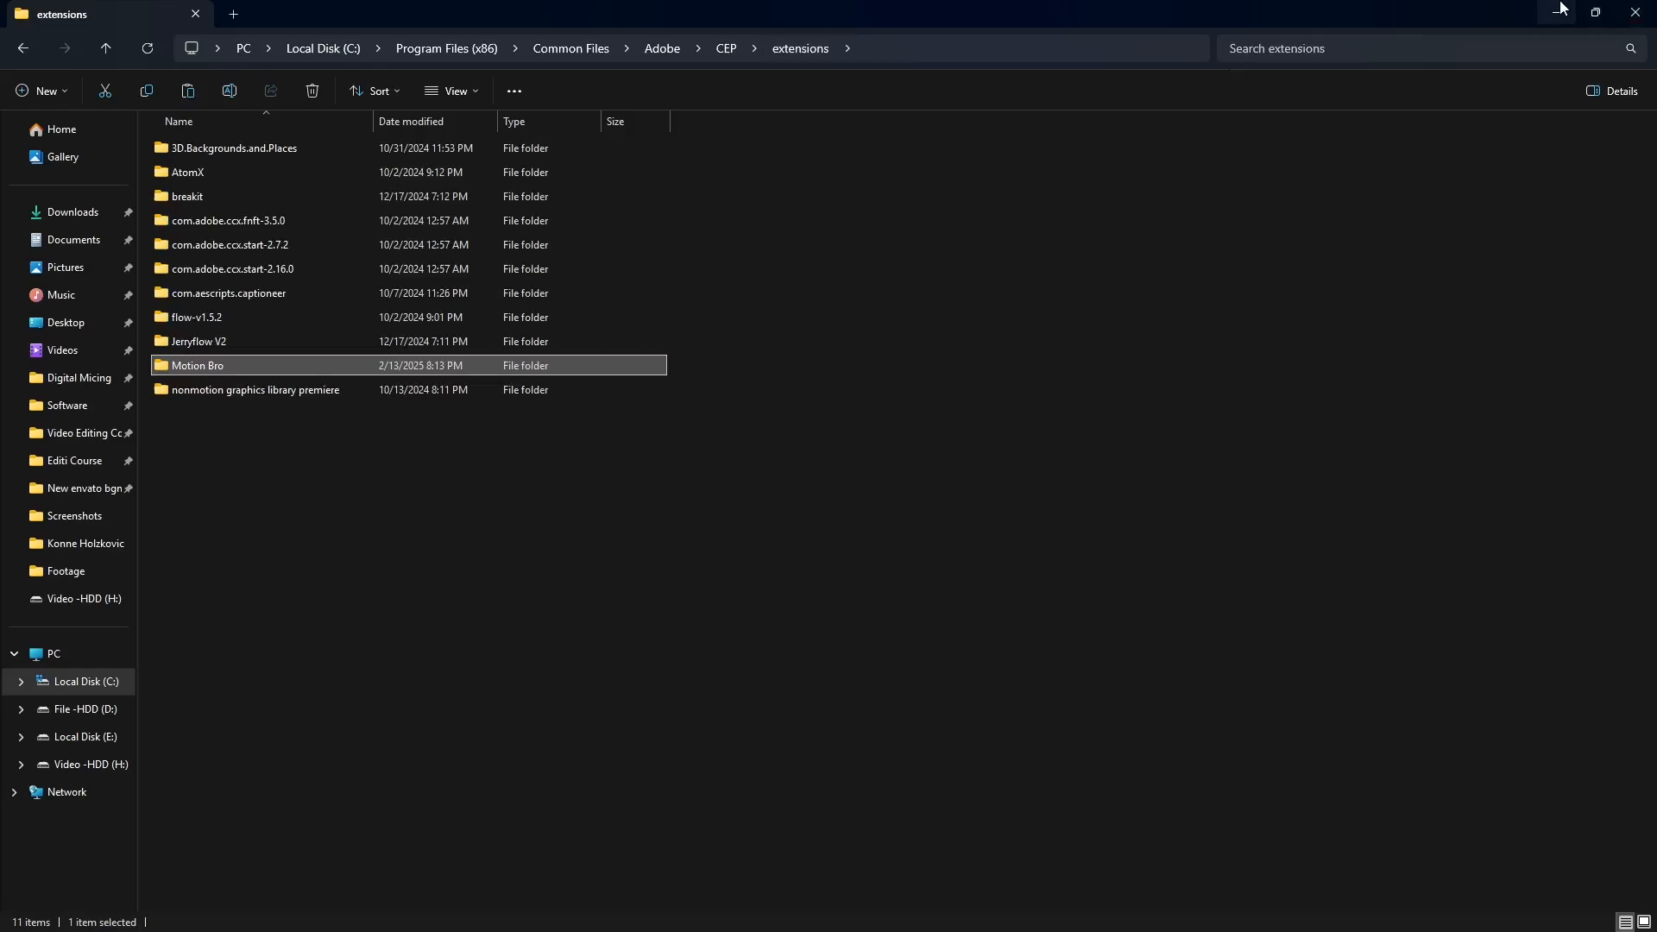
Step: Minimize the file window and launch Adobe Premiere Pro
{"action": "left_click", "coordinate": [1558, 12]}
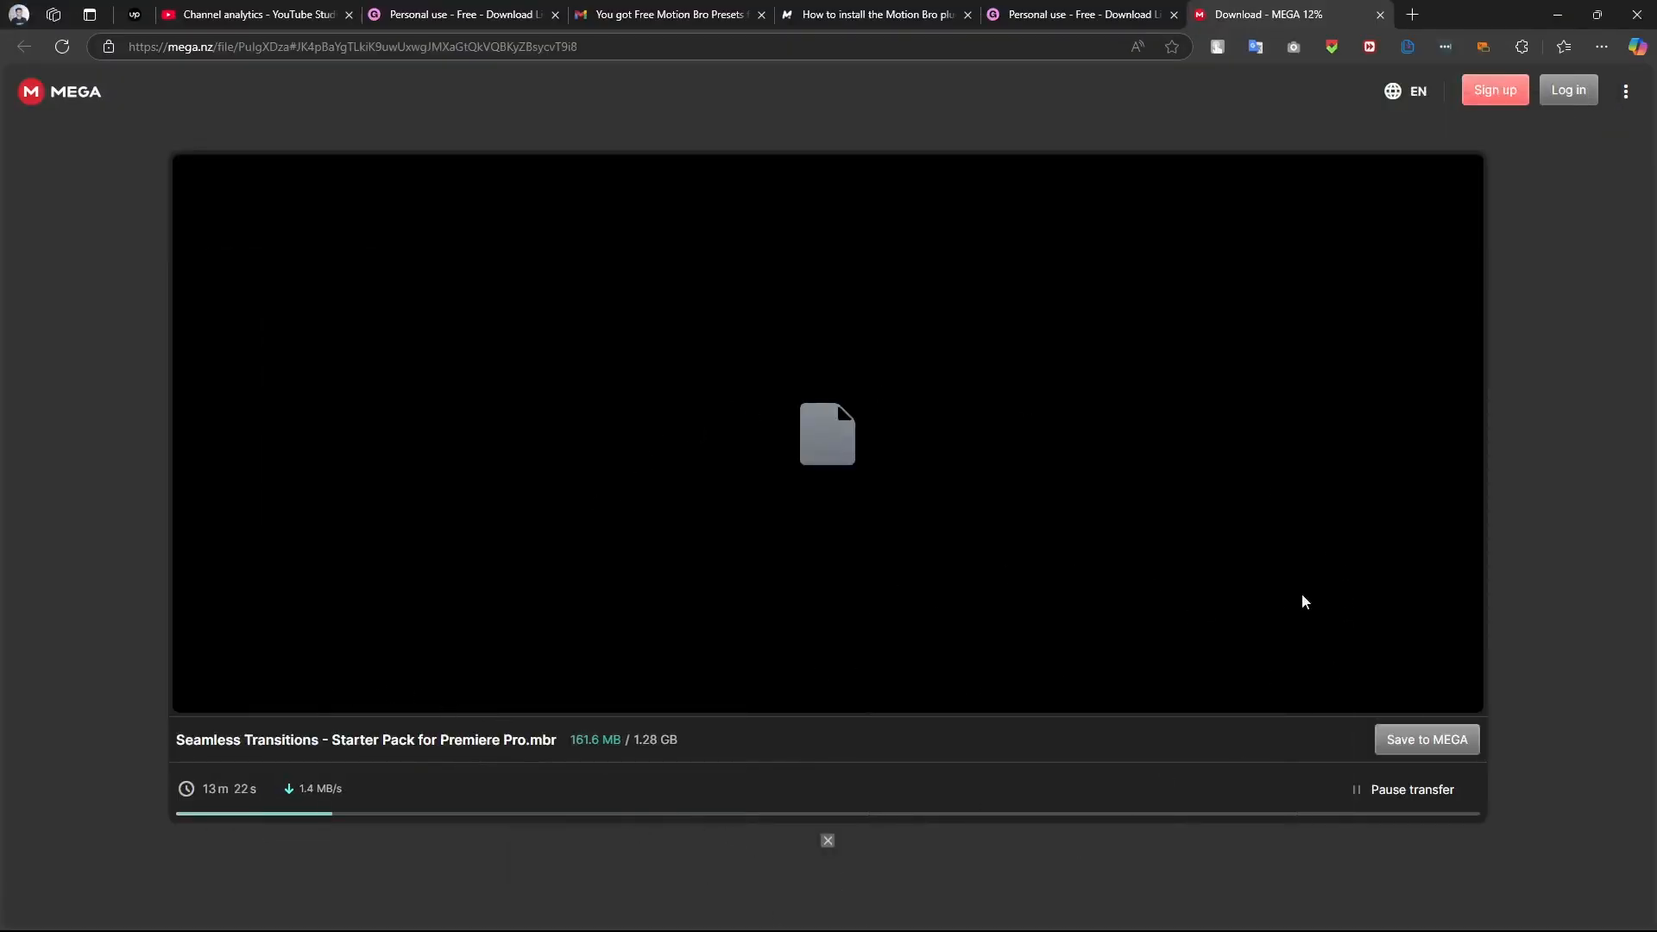
{"action": "mouse_move", "coordinate": [1005, 863]}
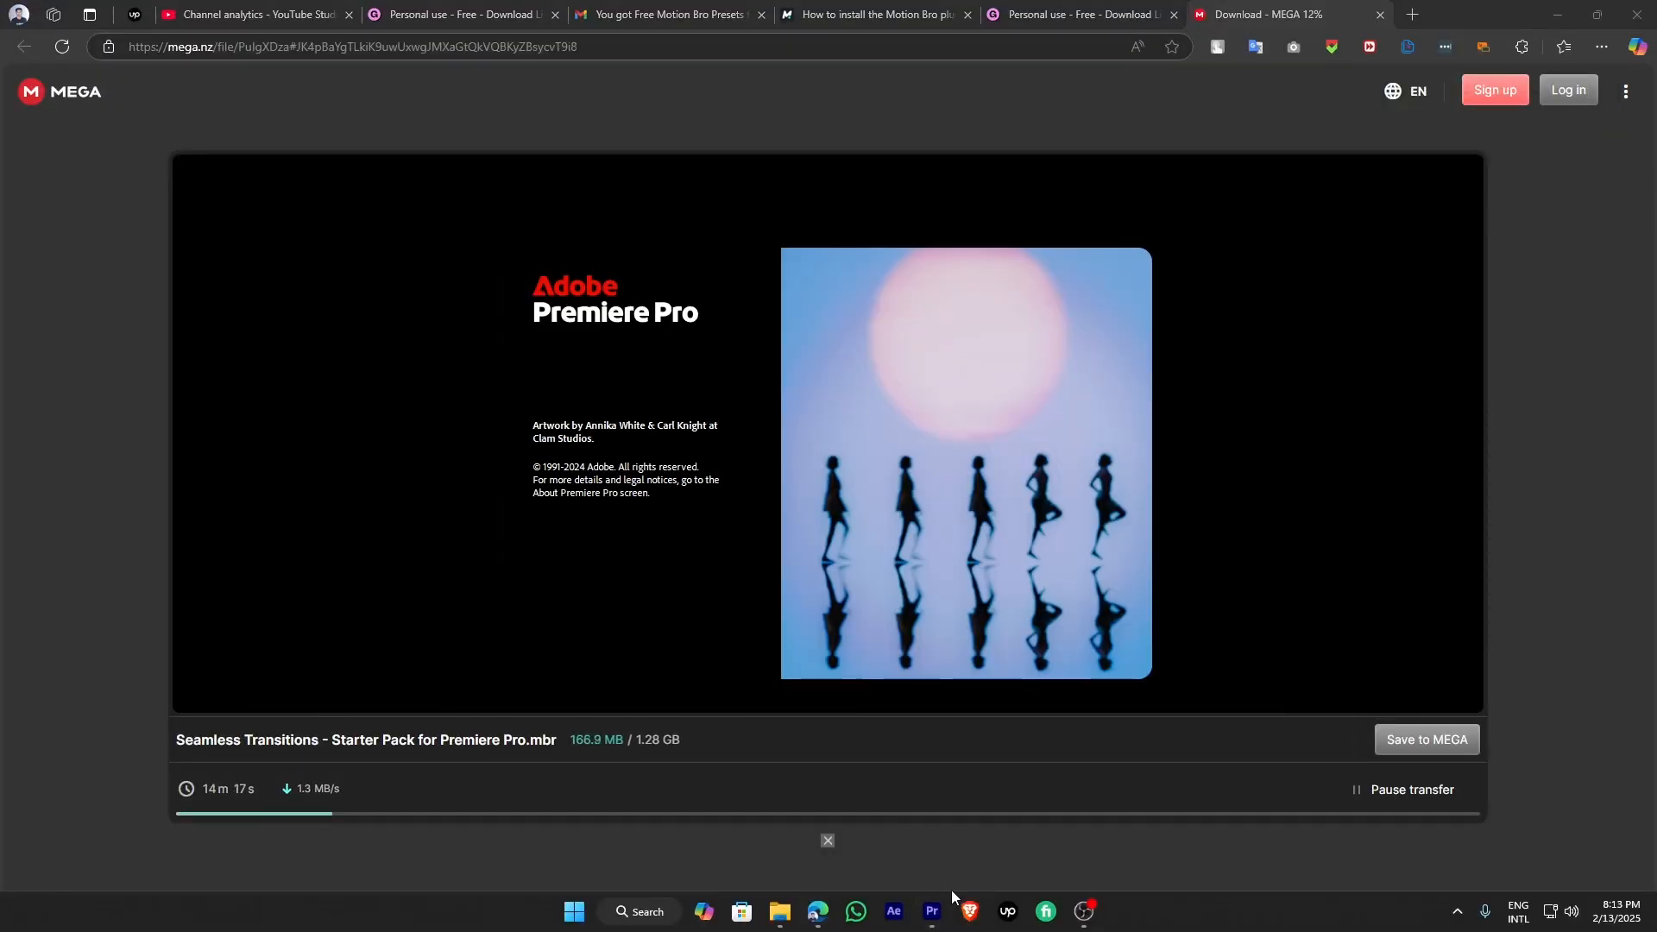
{"action": "left_click", "coordinate": [818, 912]}
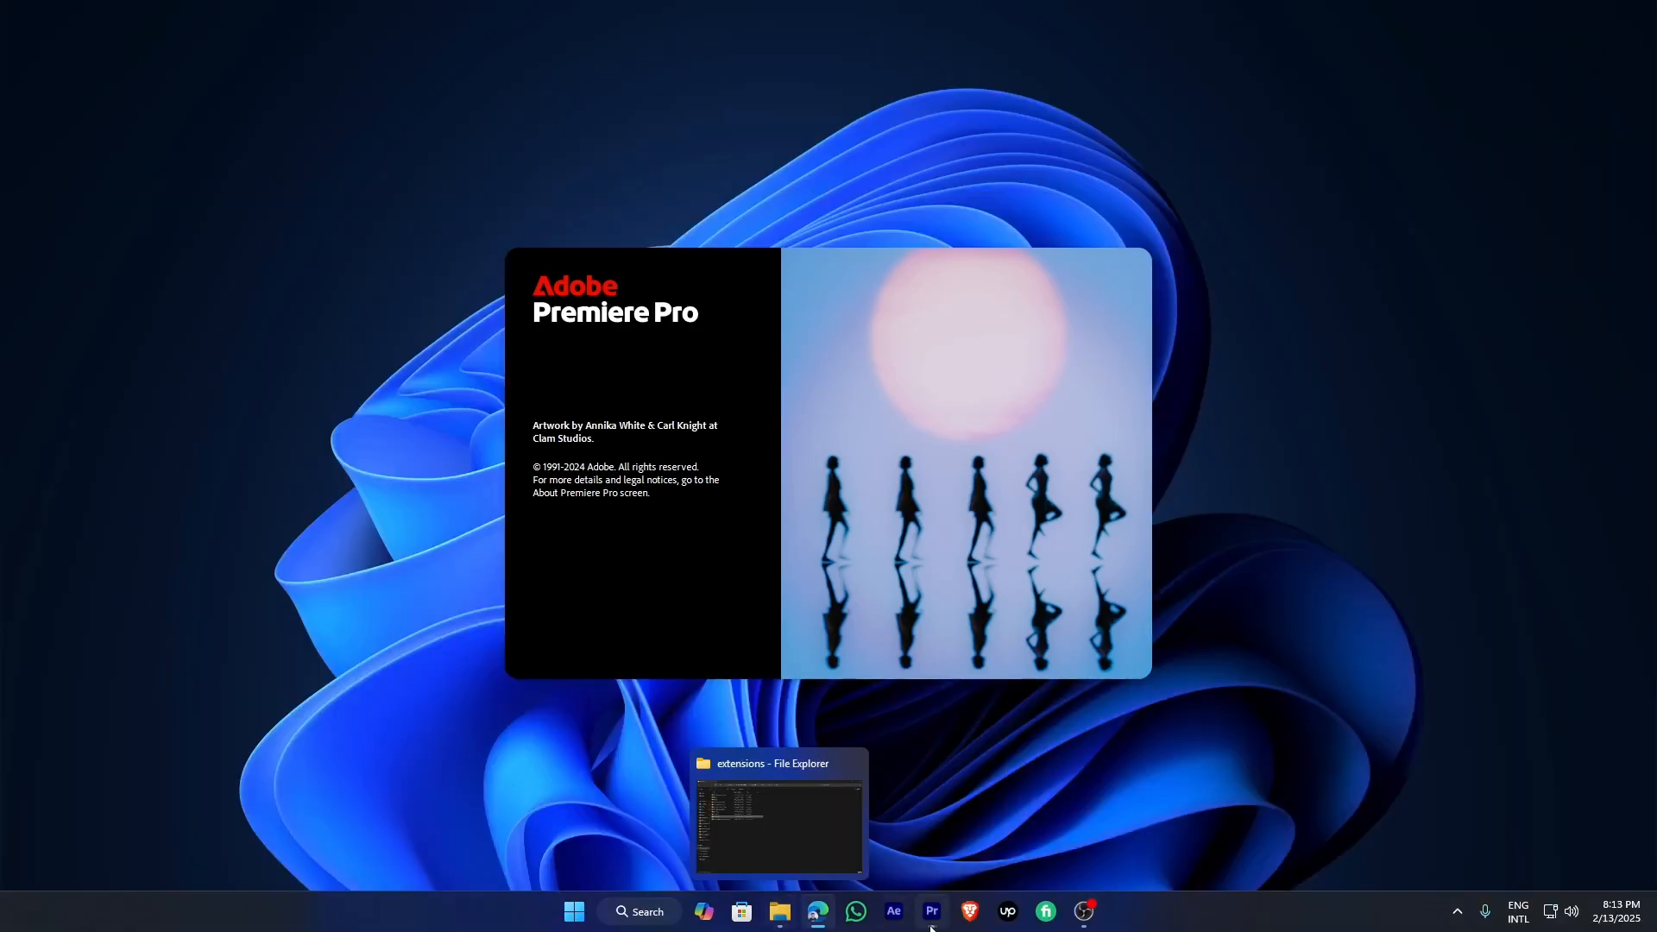
Step: Return to the Mega download page in the browser and show the downloaded Seamless Transitions .mbr file in its folder
{"action": "left_click", "coordinate": [817, 912]}
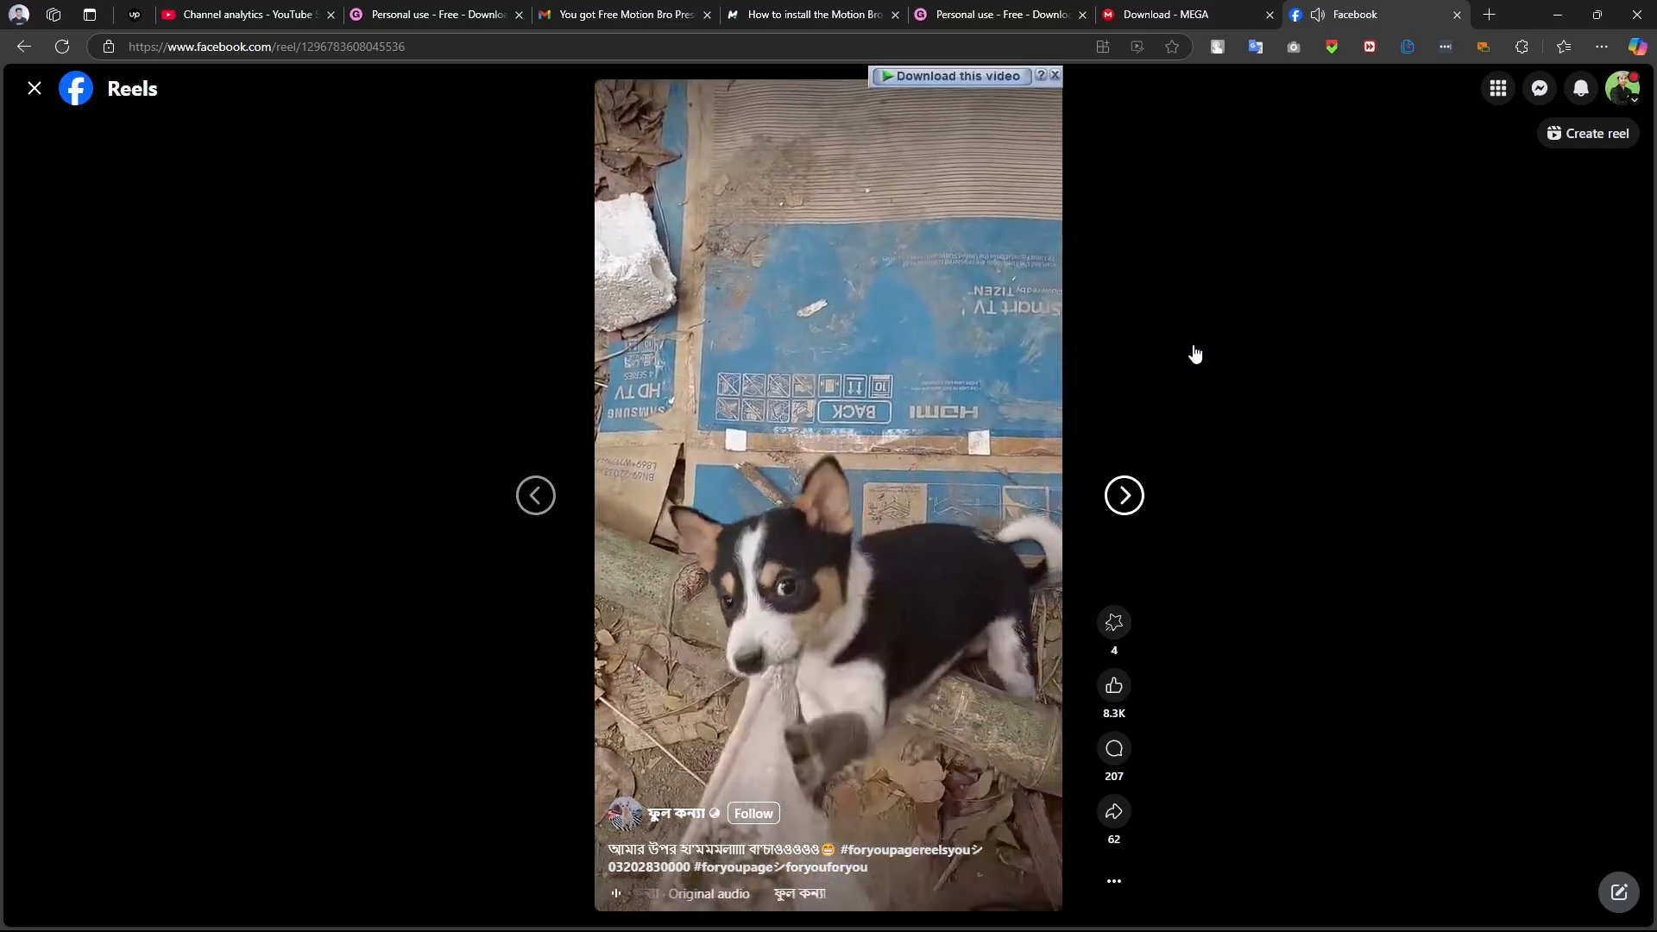
{"action": "left_click", "coordinate": [1214, 10]}
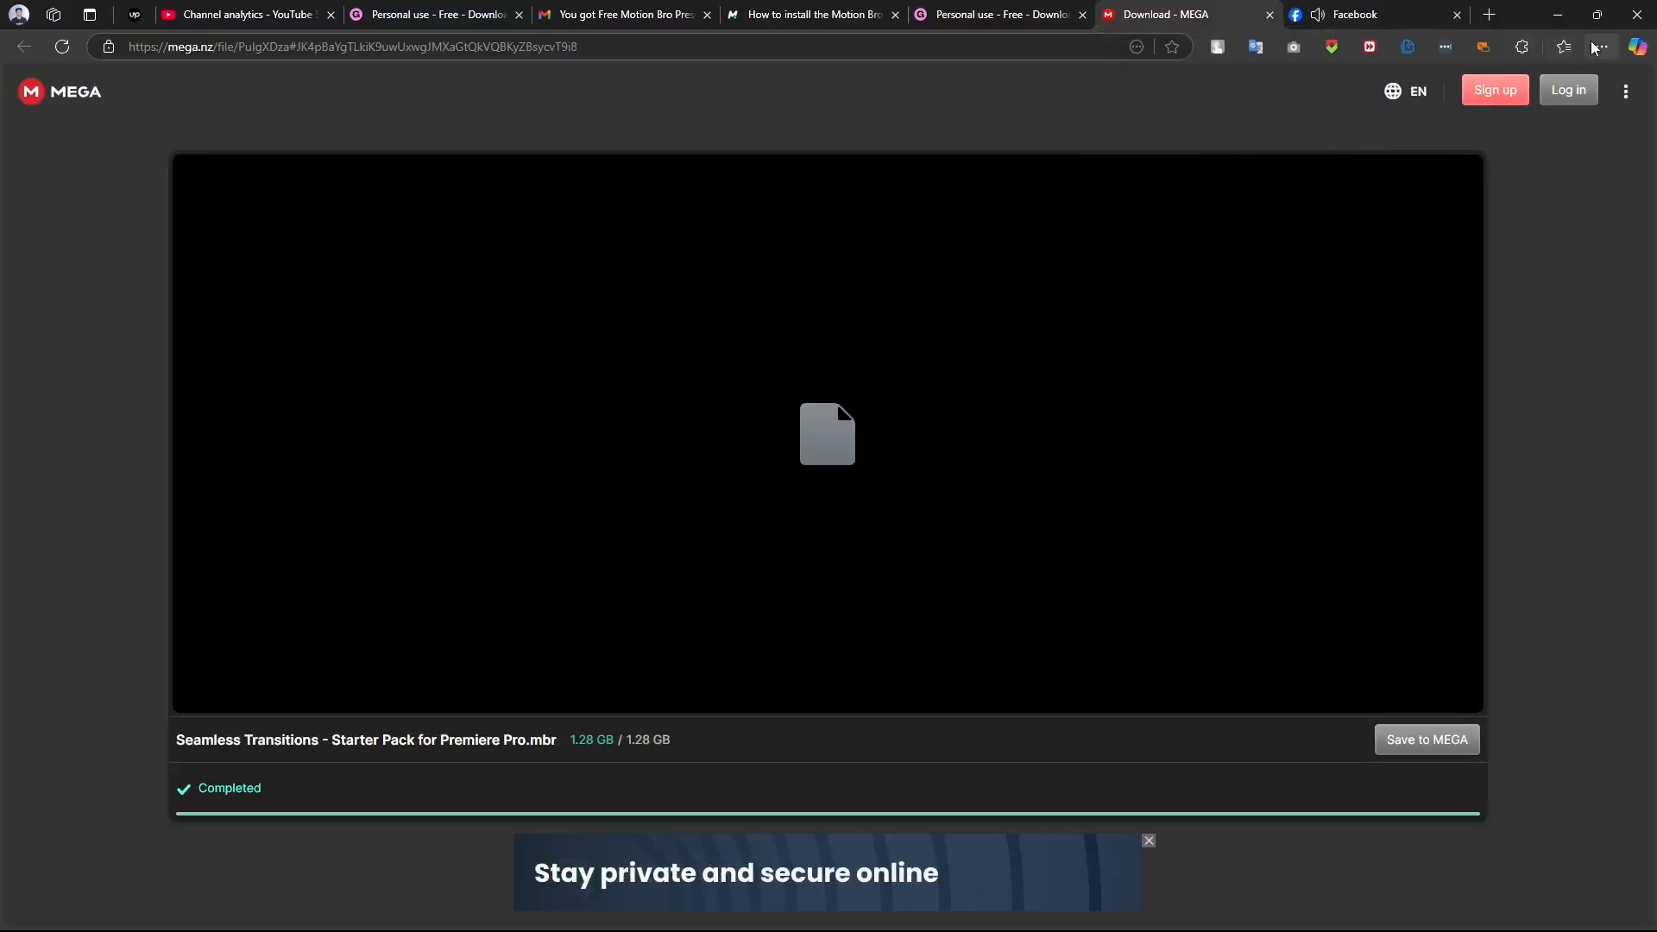
{"action": "left_click", "coordinate": [1599, 47]}
{"action": "left_click", "coordinate": [1327, 300]}
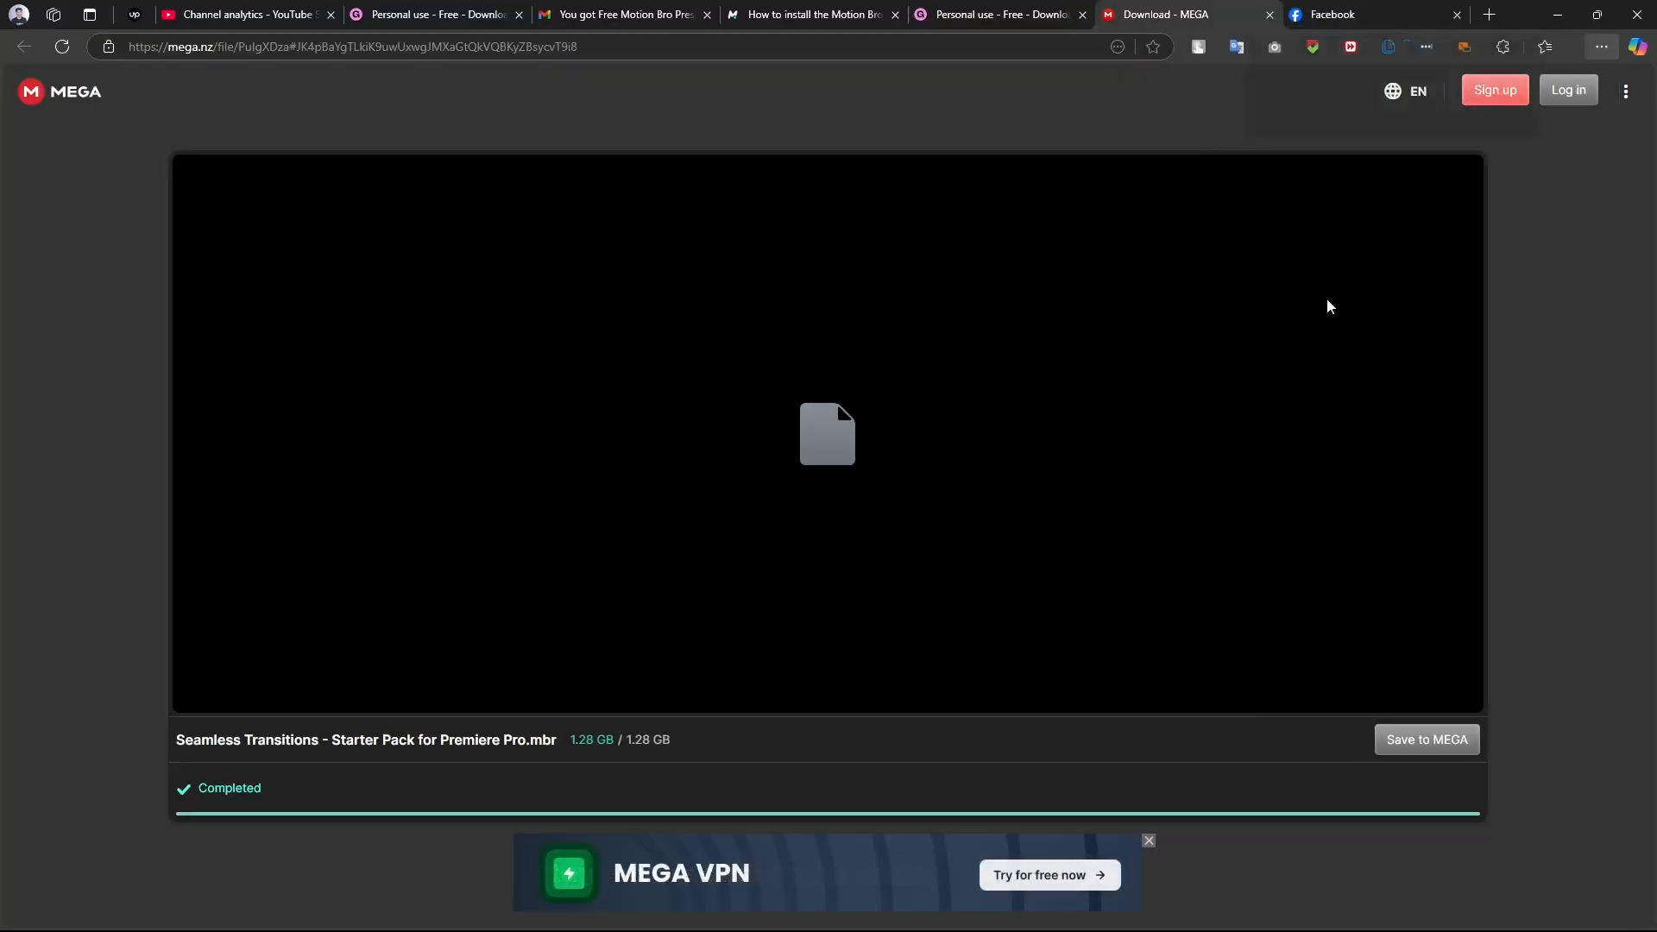
{"action": "left_click", "coordinate": [1528, 117]}
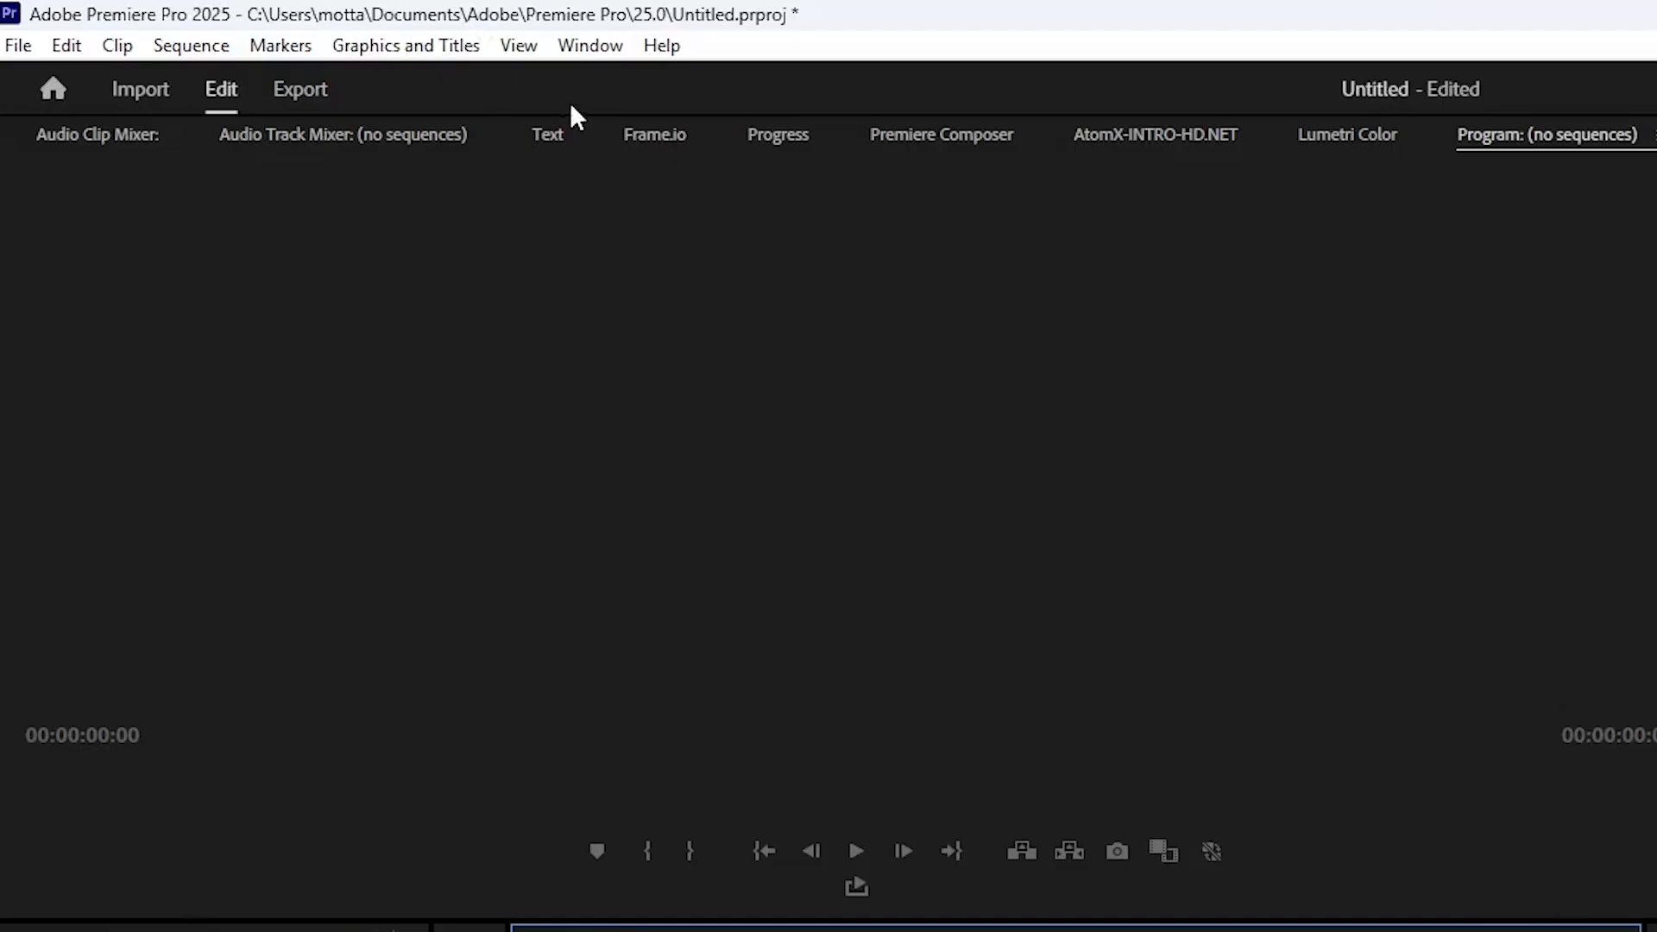
Step: Open the Motion Bro 4.5.1 extension in Premiere Pro
{"action": "left_click", "coordinate": [574, 47]}
{"action": "mouse_move", "coordinate": [677, 158]}
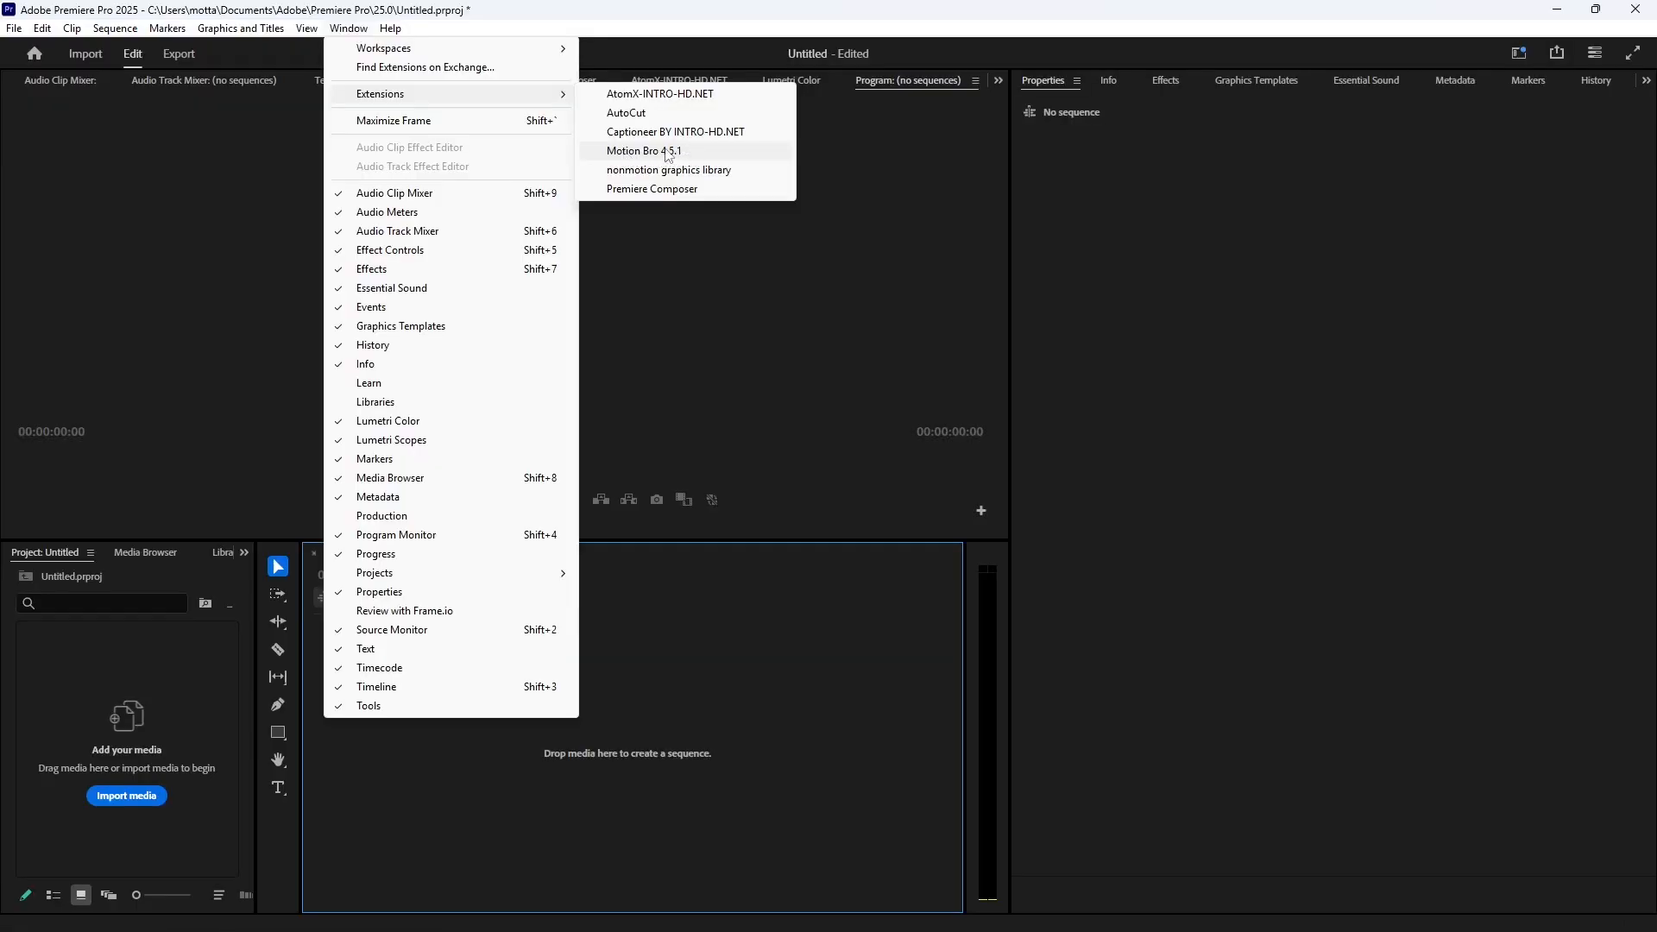
{"action": "left_click", "coordinate": [667, 154]}
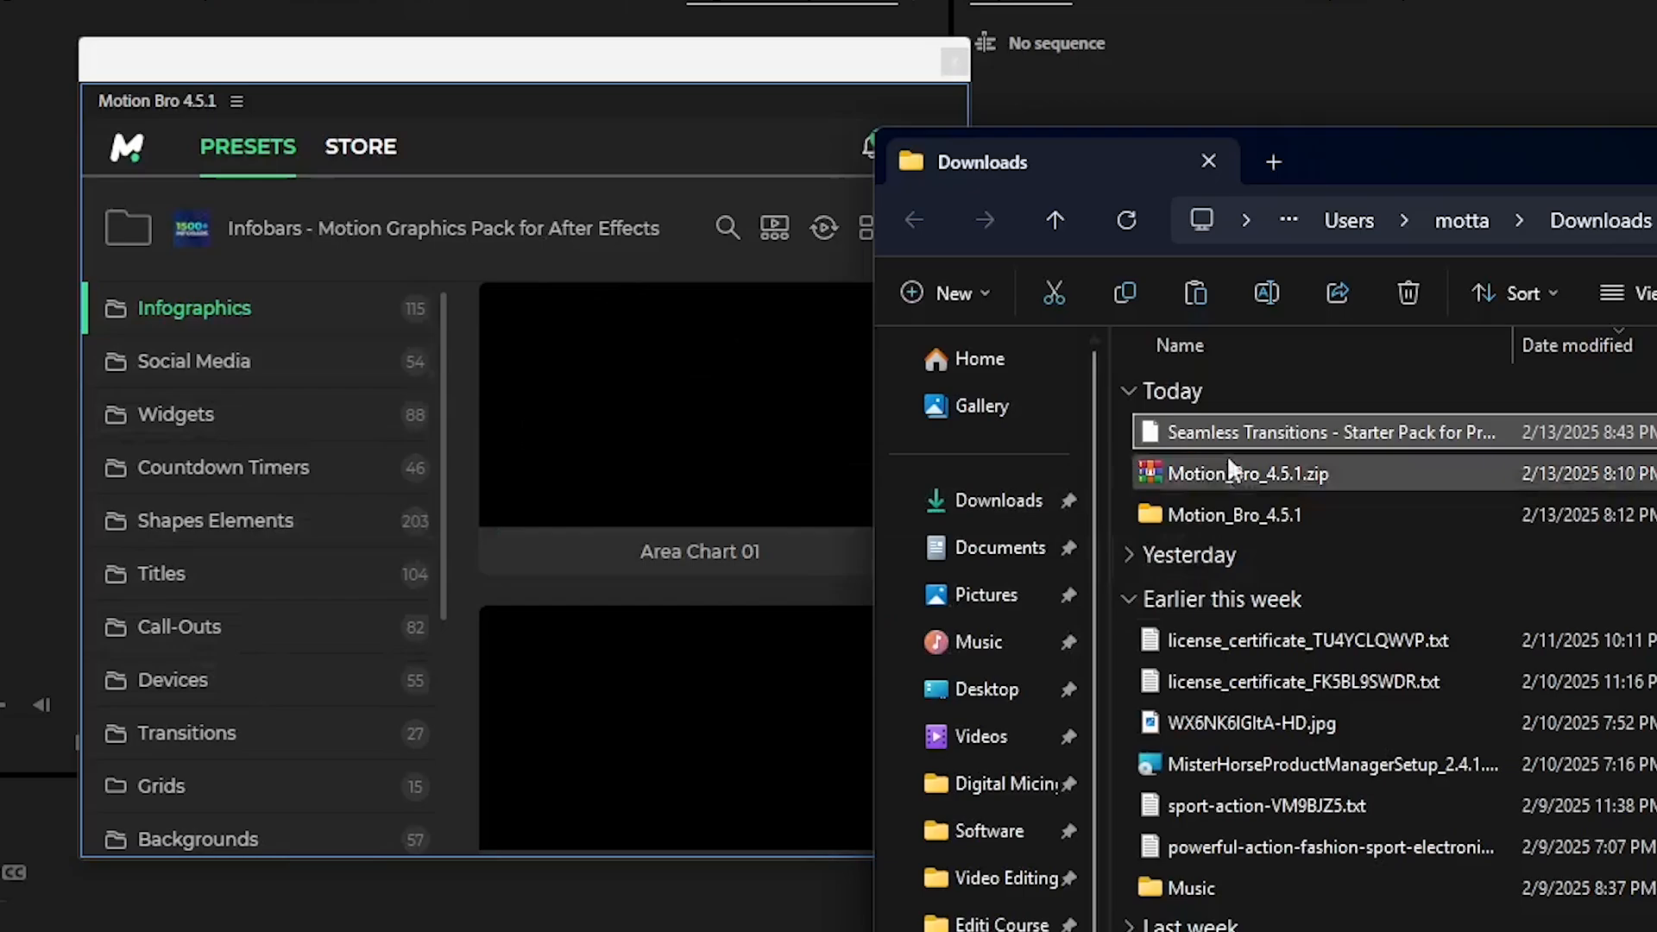
Step: Install the Seamless Transitions - Starter Pack for Premiere Pro .mbr file from the Downloads folder into the Motion Bro extension
{"action": "left_click", "coordinate": [1398, 432], "text": "ctrl"}
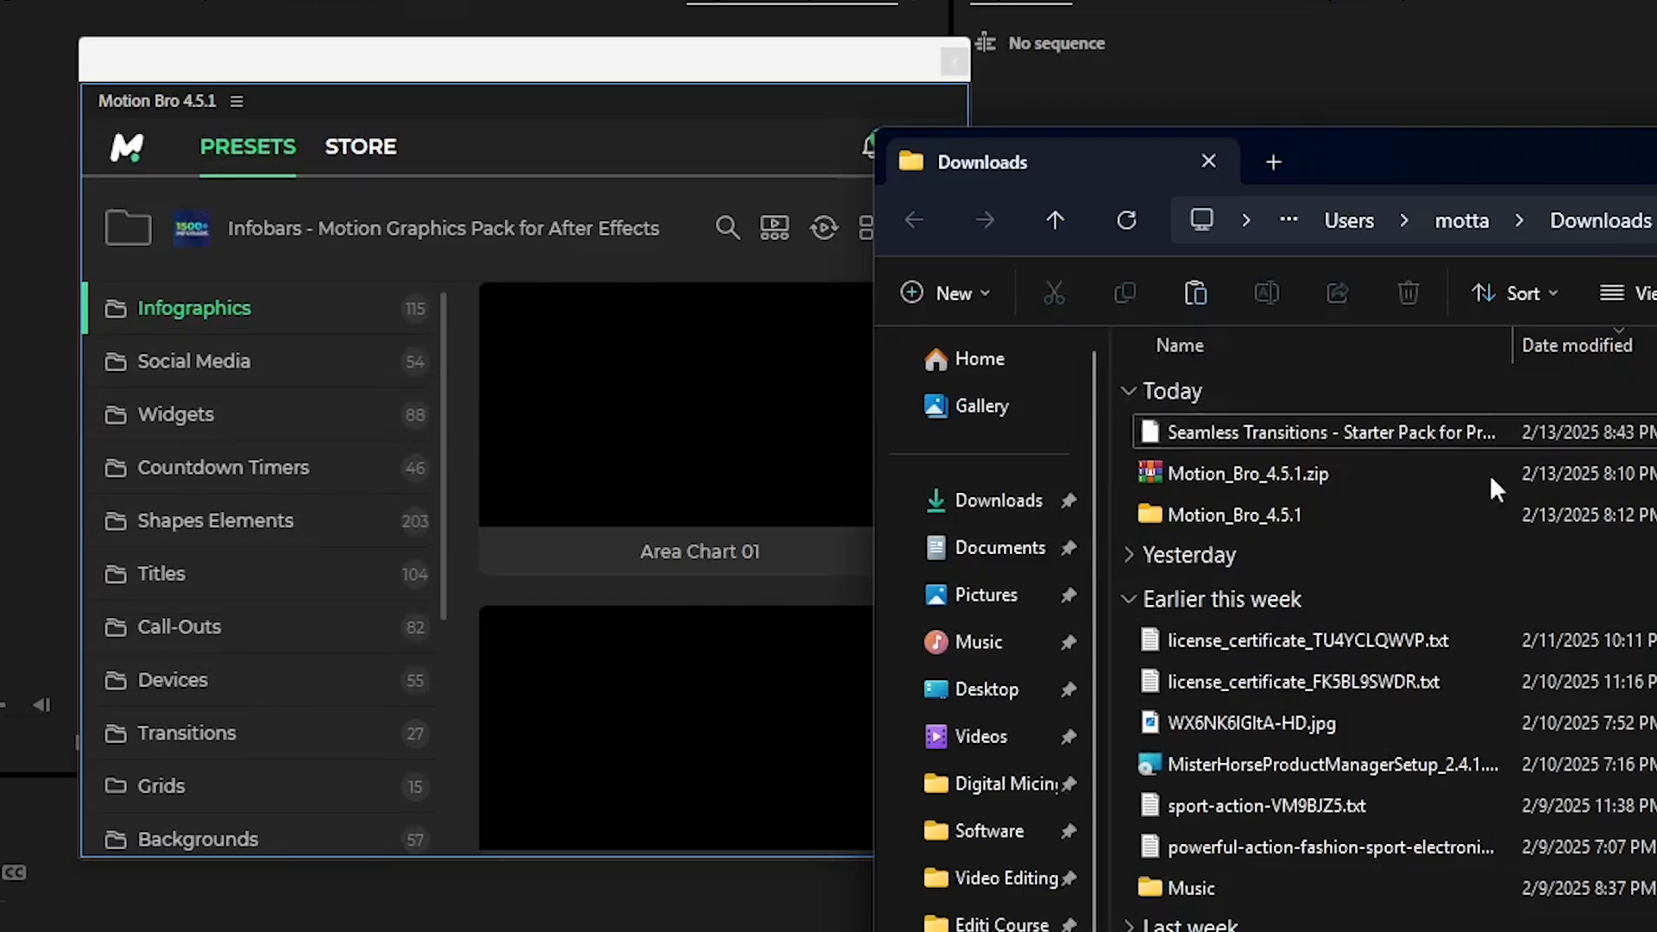
{"action": "left_click", "coordinate": [1346, 440]}
{"action": "left_click_drag", "start_coordinate": [1353, 422], "coordinate": [690, 534]}
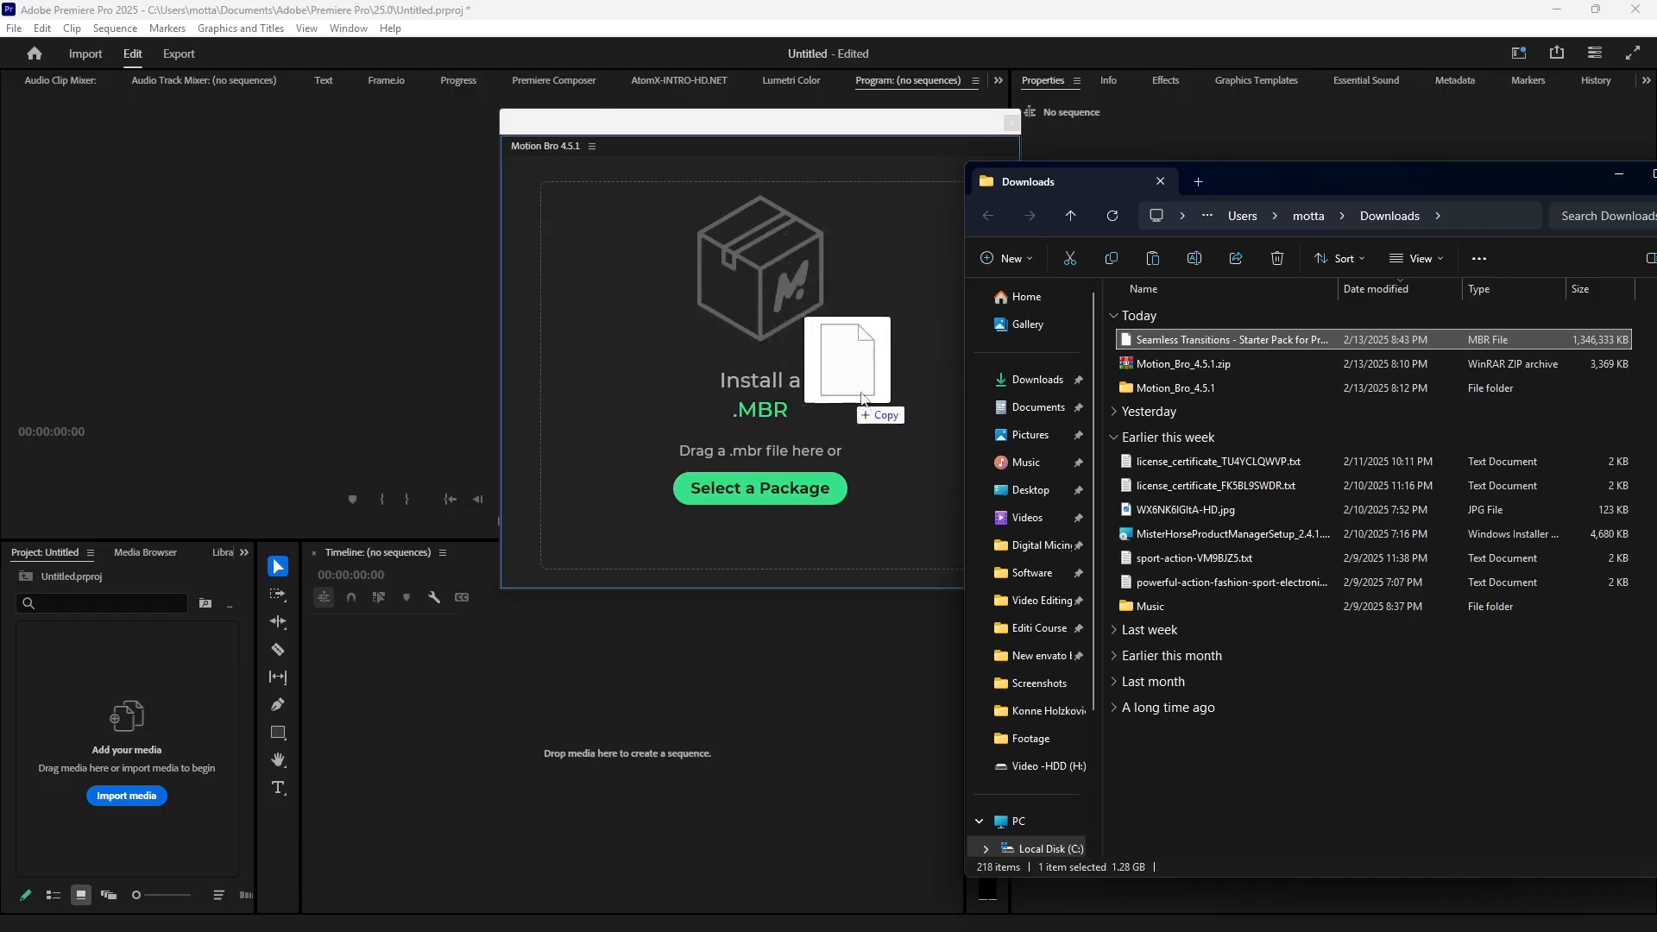
{"action": "left_click_drag", "start_coordinate": [862, 397], "coordinate": [833, 348]}
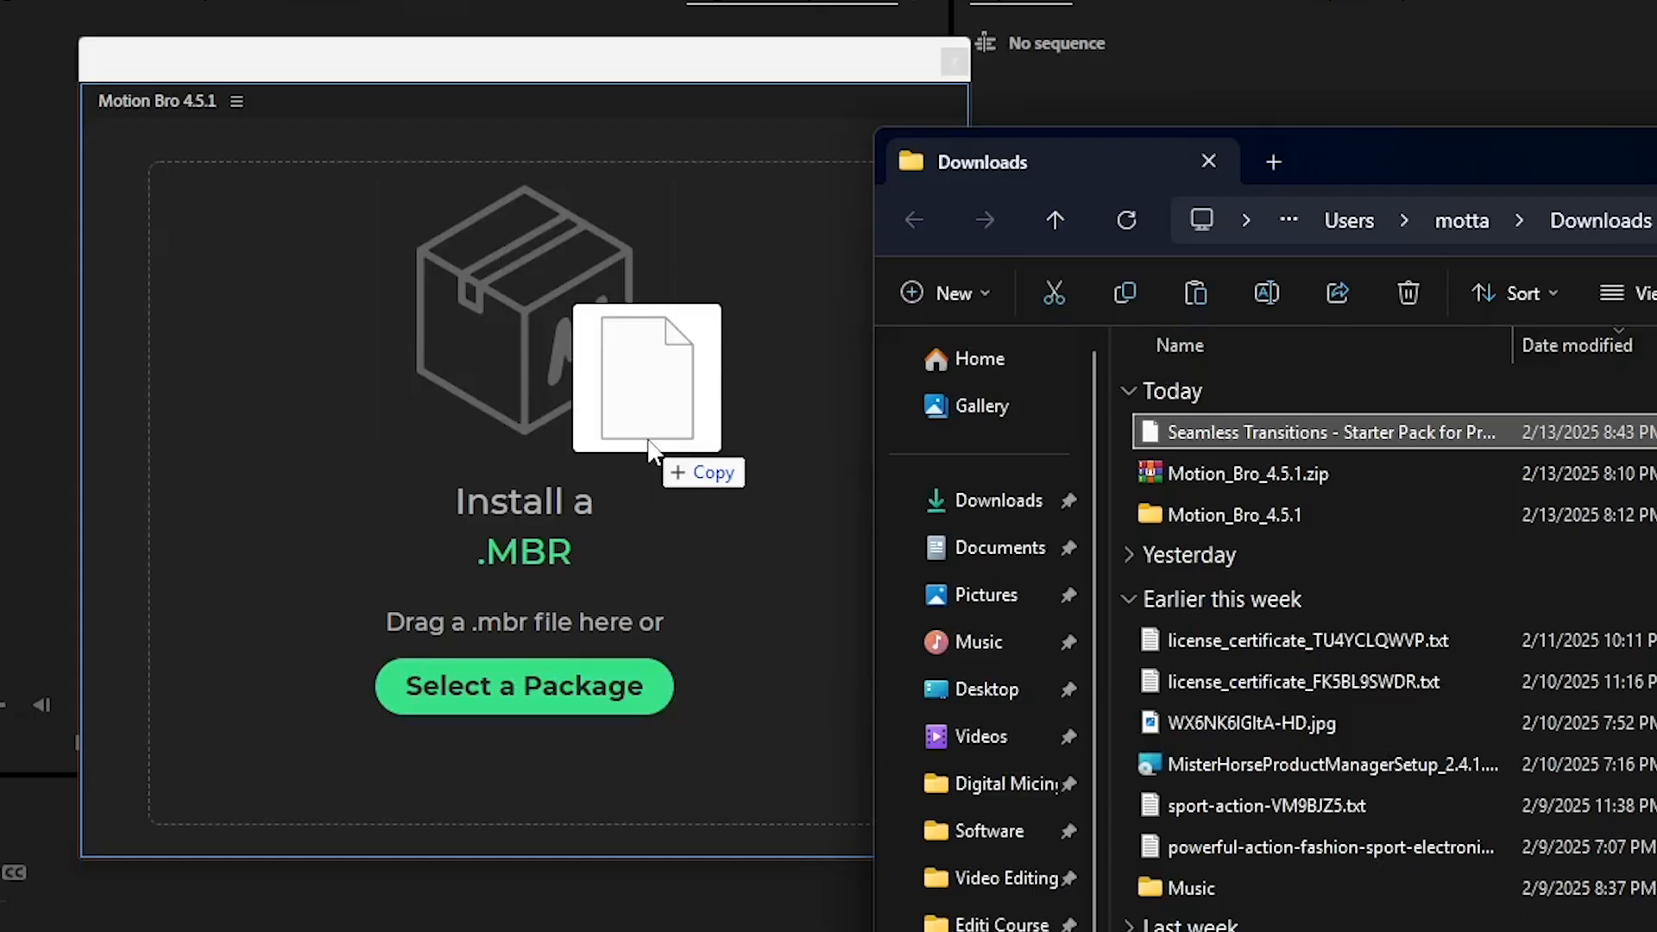
{"action": "left_click_drag", "start_coordinate": [649, 449], "coordinate": [513, 447]}
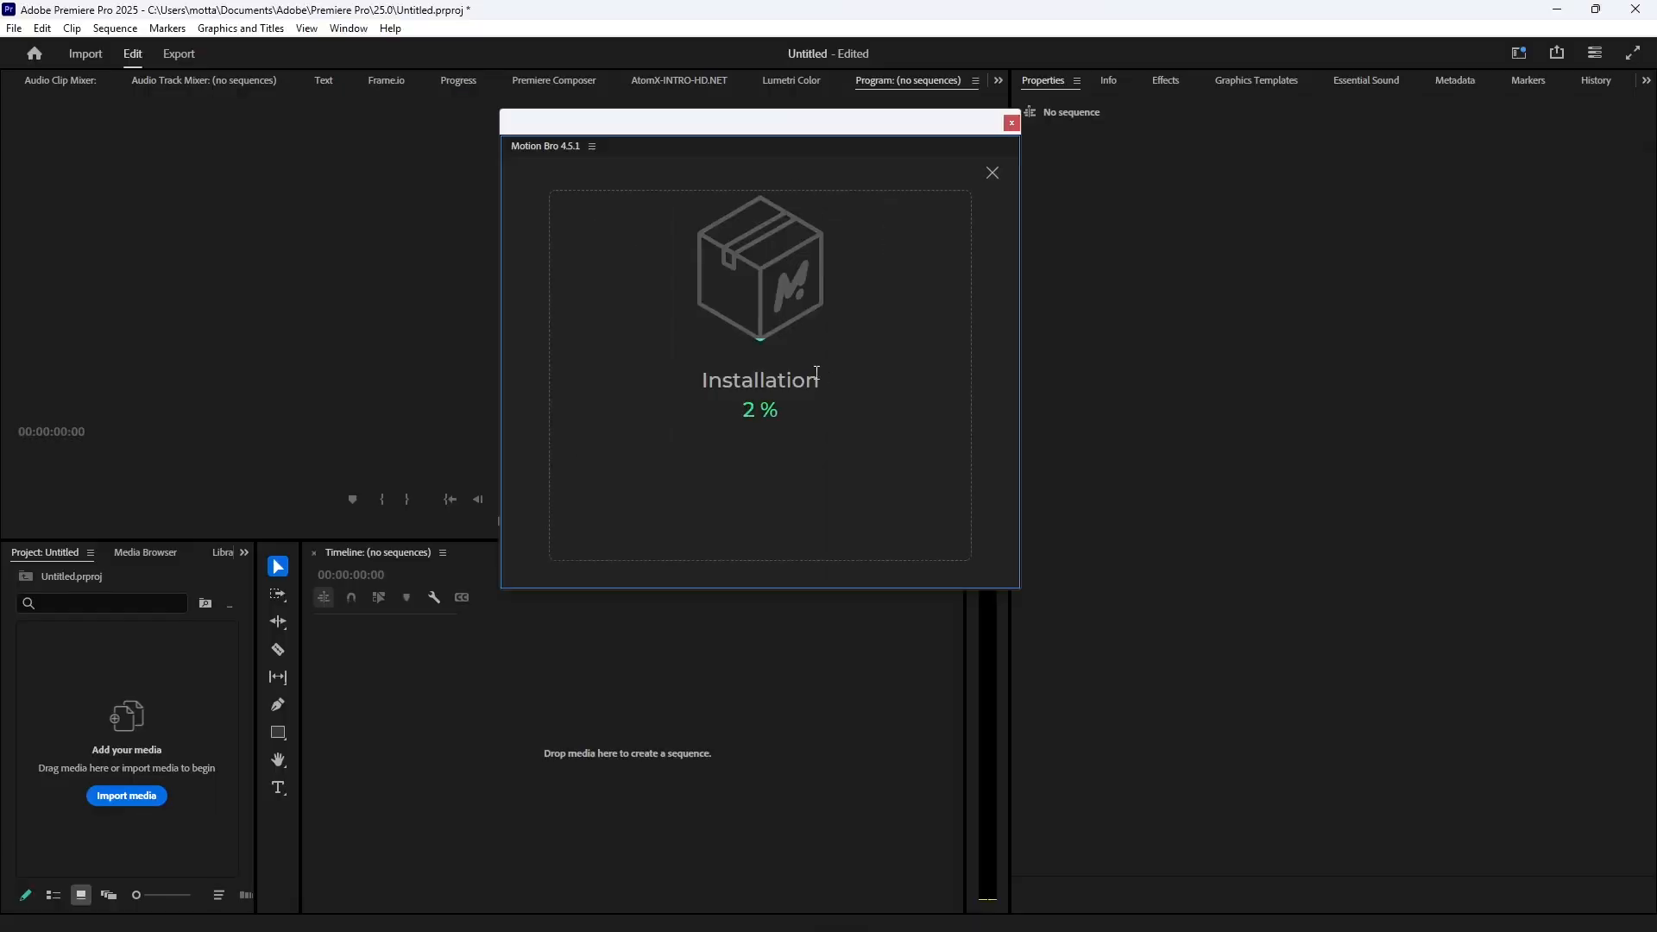
Step: Copy the license key from the Free Motion Bro Presets e-mail in the browser and return to Premiere Pro
{"action": "mouse_move", "coordinate": [959, 916]}
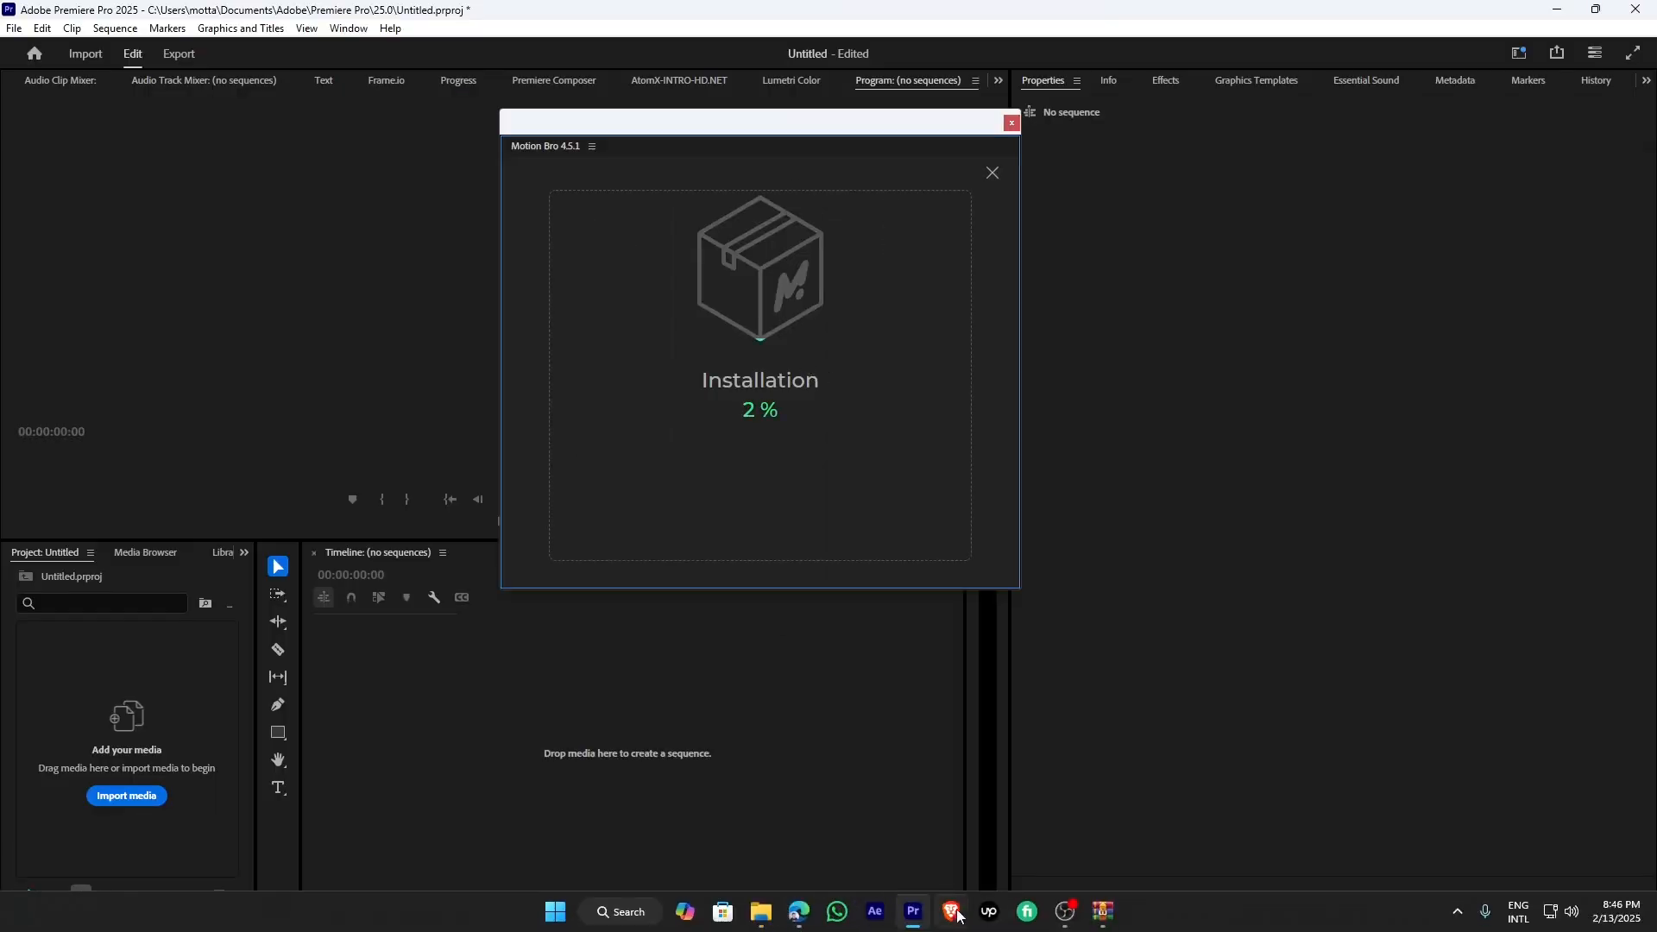
{"action": "left_click", "coordinate": [794, 921]}
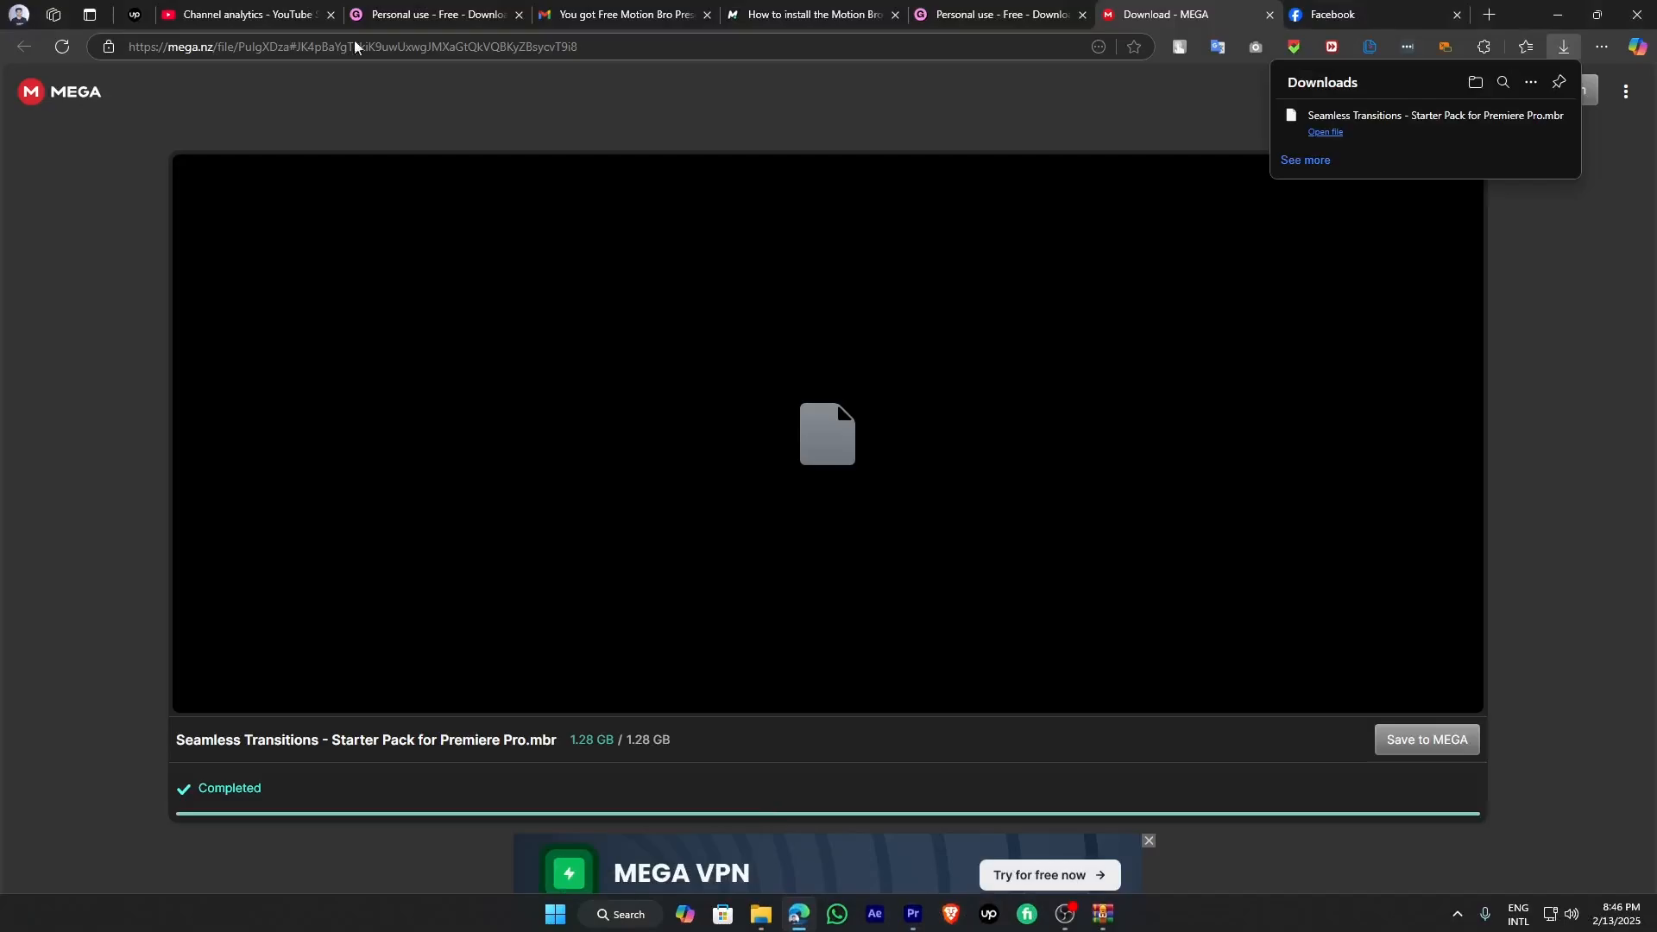
{"action": "left_click", "coordinate": [637, 7]}
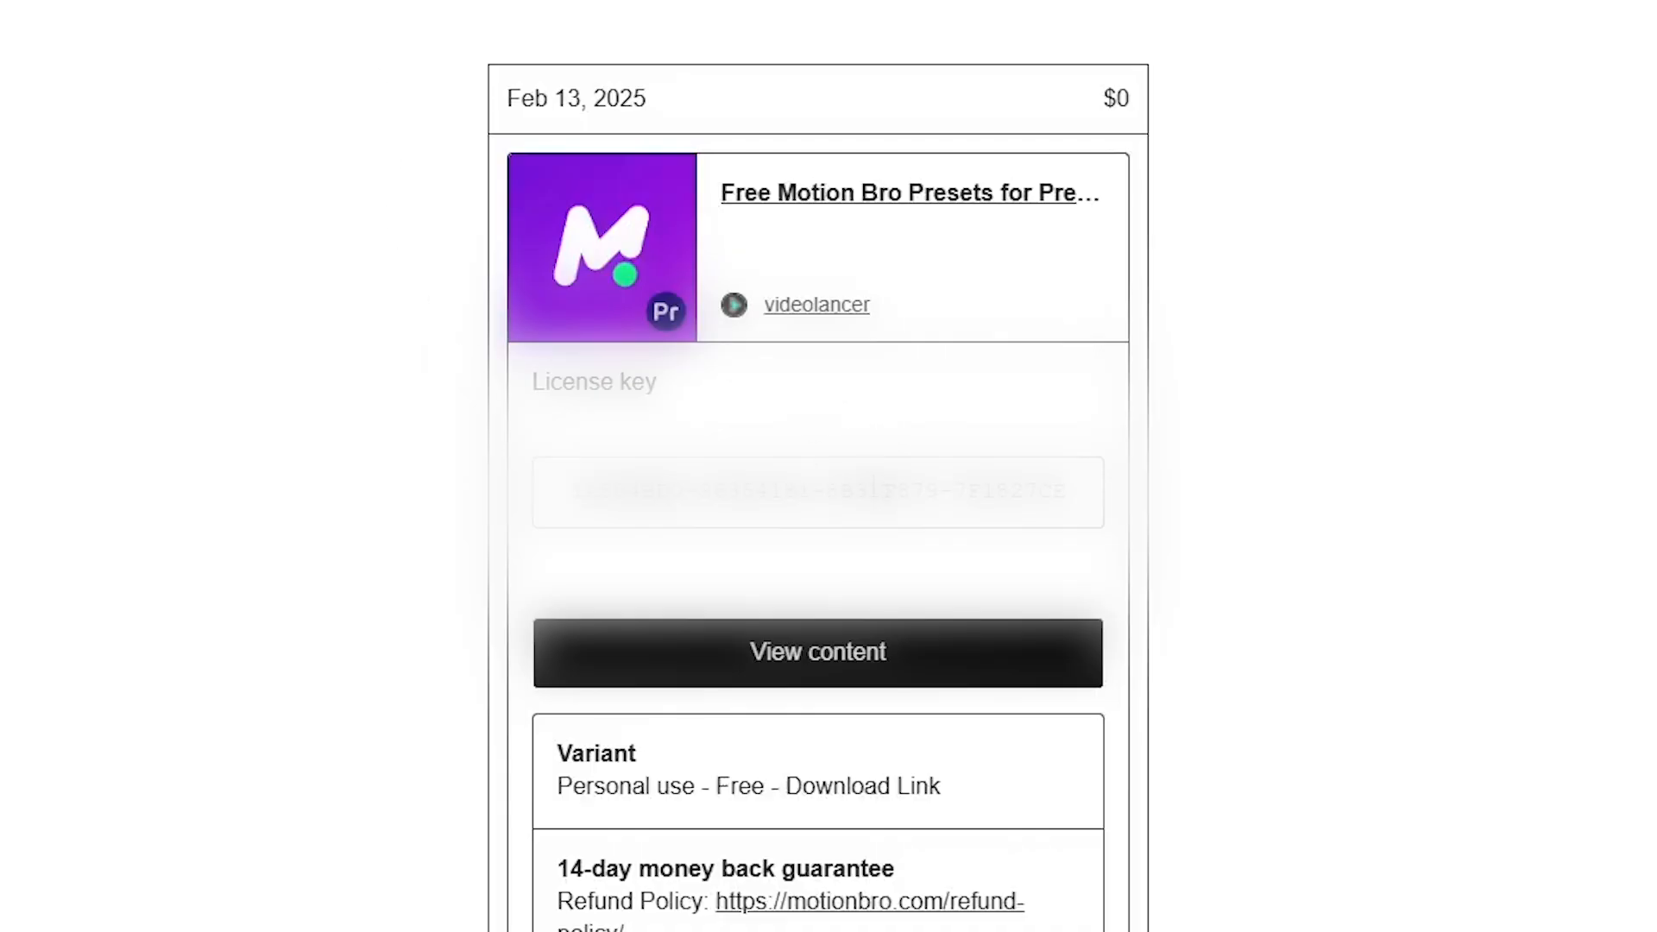
{"action": "triple_click", "coordinate": [818, 492]}
{"action": "right_click", "coordinate": [776, 470]}
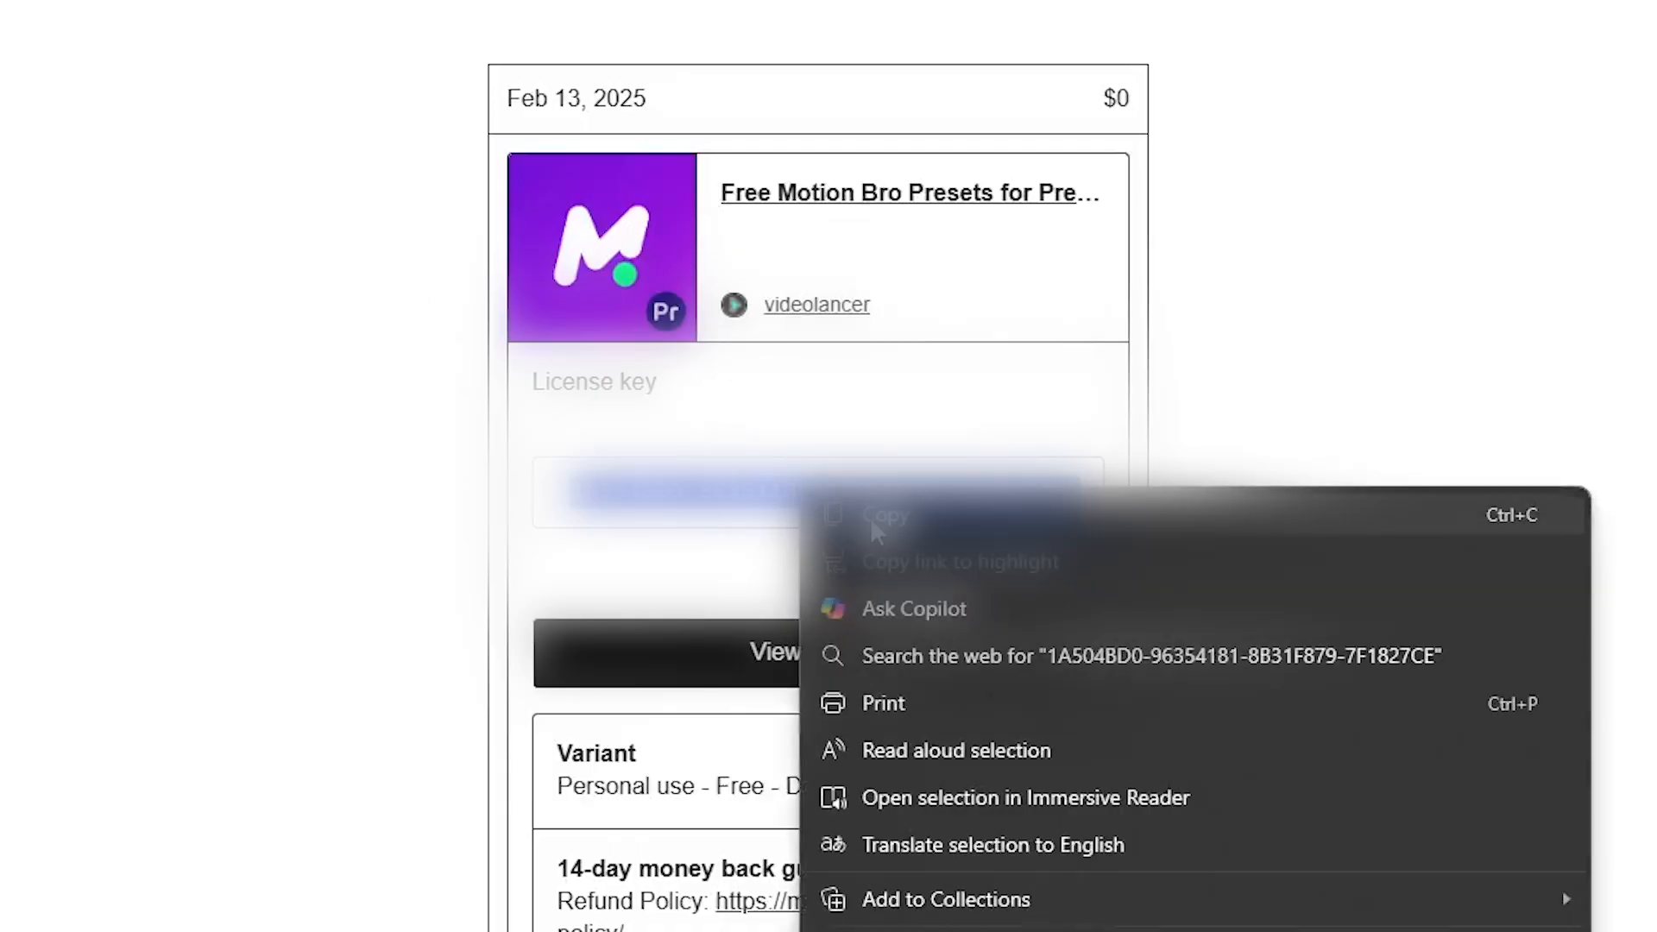
{"action": "left_click", "coordinate": [876, 516]}
{"action": "key", "text": "alt+Tab"}
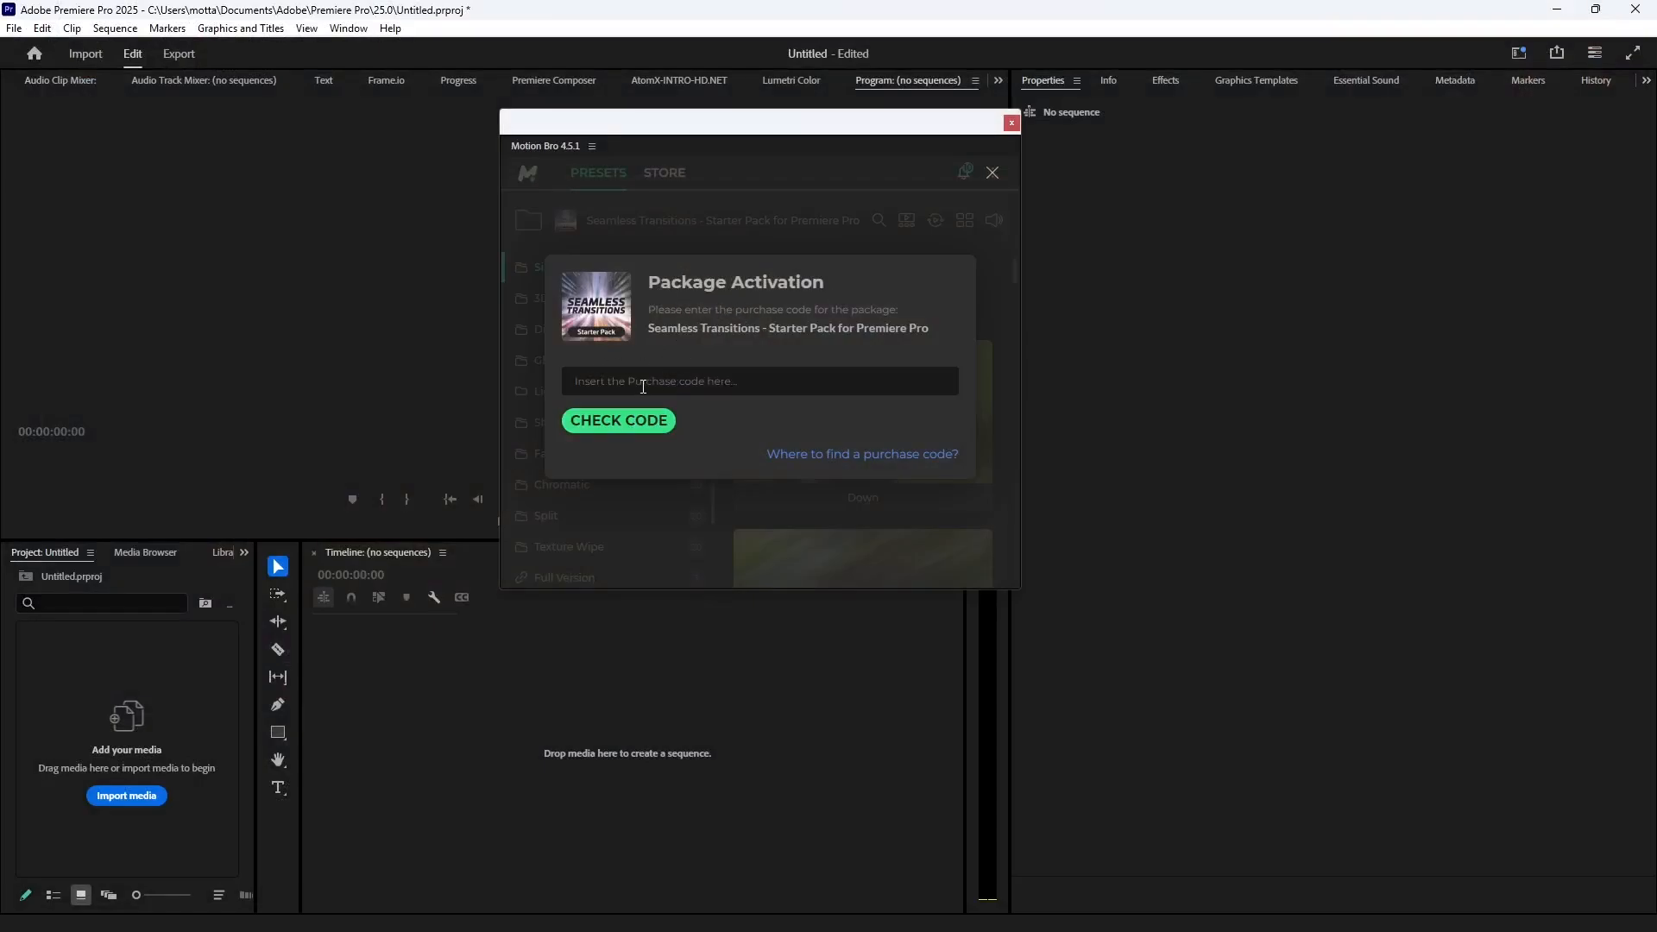
Step: Activate the Seamless Transitions - Starter Pack for Premiere Pro by pasting its purchase code into Package Activation and verifying it
{"action": "left_click", "coordinate": [643, 387]}
{"action": "key", "text": "ctrl+v"}
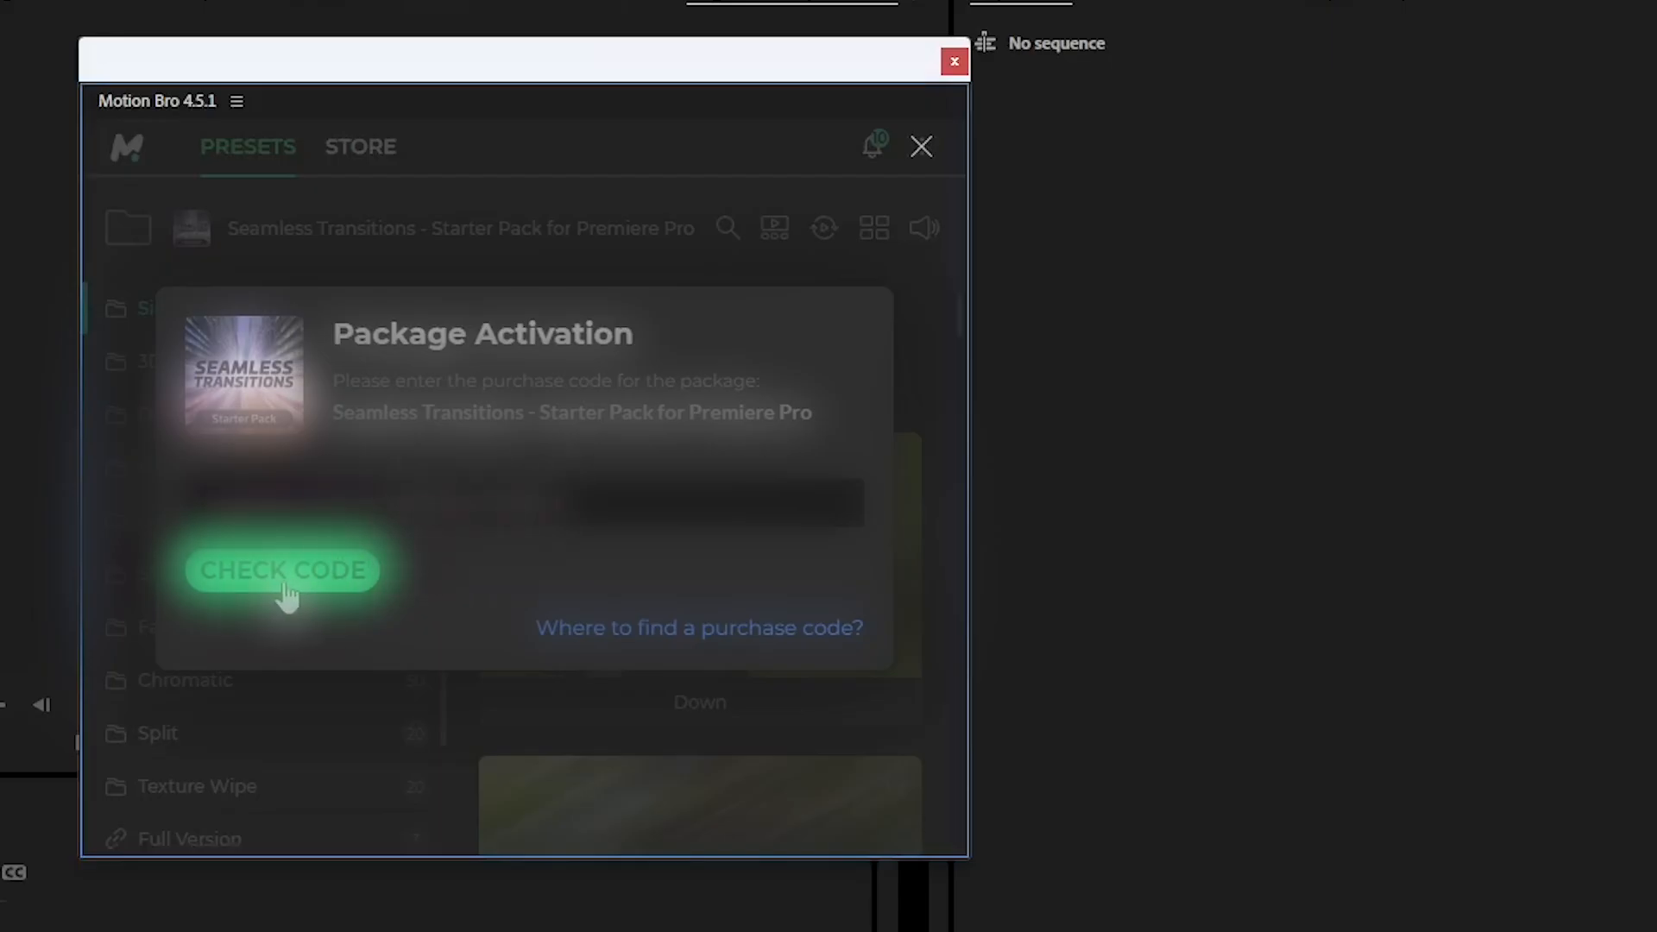
{"action": "left_click", "coordinate": [311, 580]}
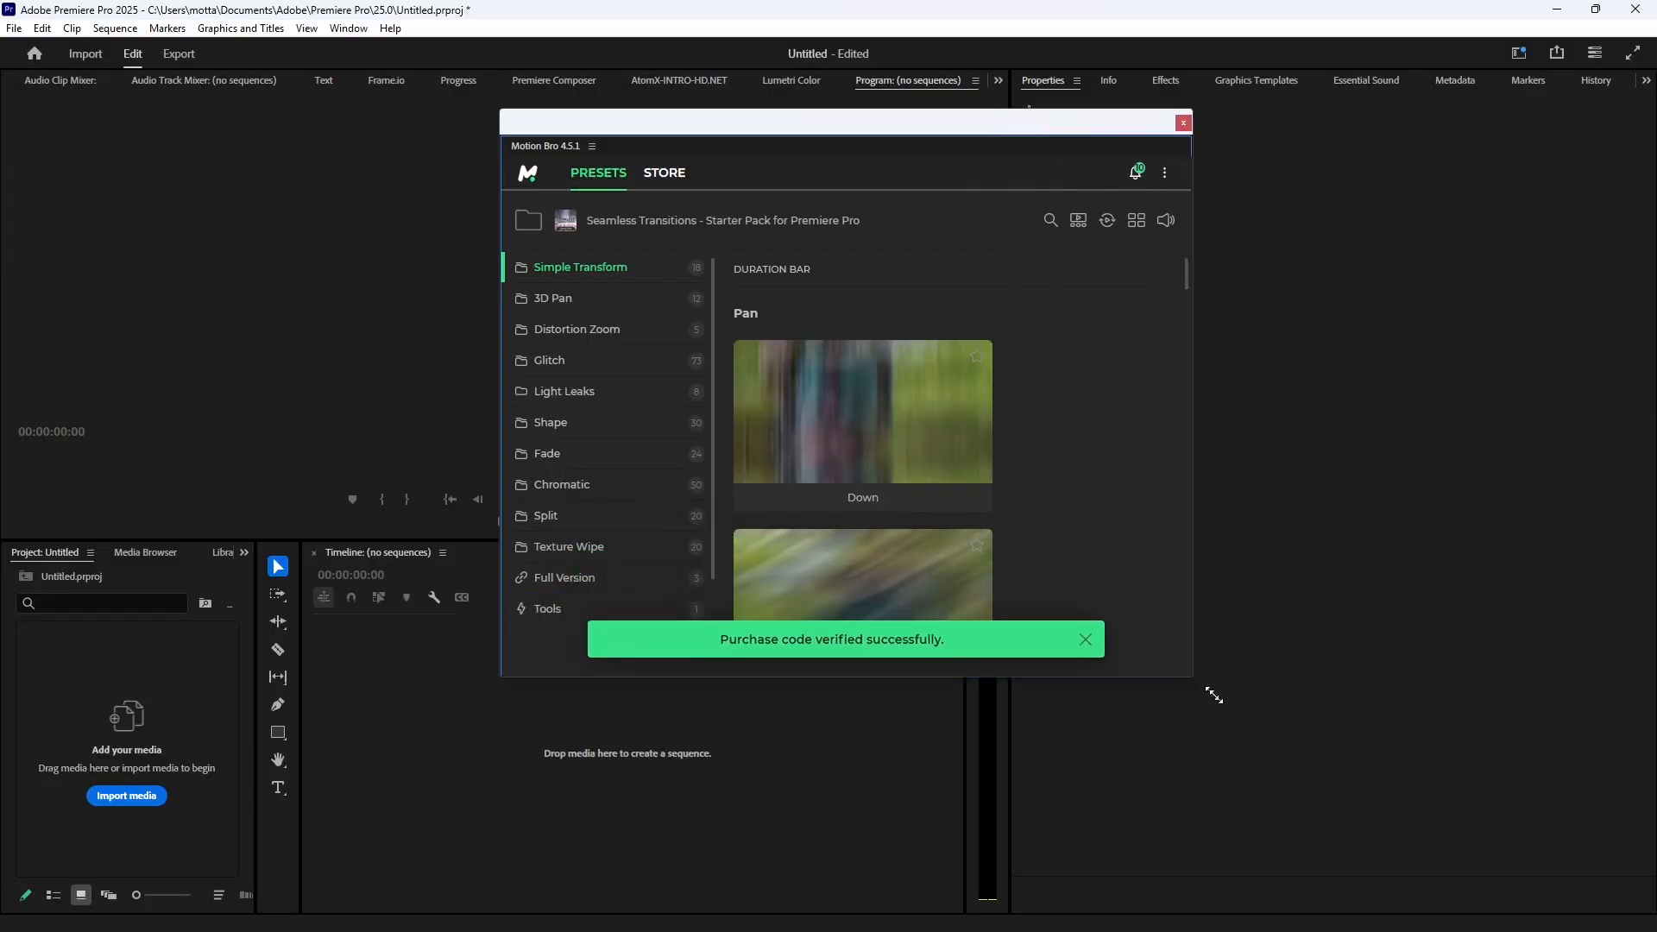
Step: Enlarge the Motion Bro window and browse the Fade, Shape, Light Leaks, Glitch, 3D Pan, Full Version, Texture Wipe and Chromatic categories, previewing their presets
{"action": "left_click_drag", "start_coordinate": [1214, 696], "coordinate": [1316, 771]}
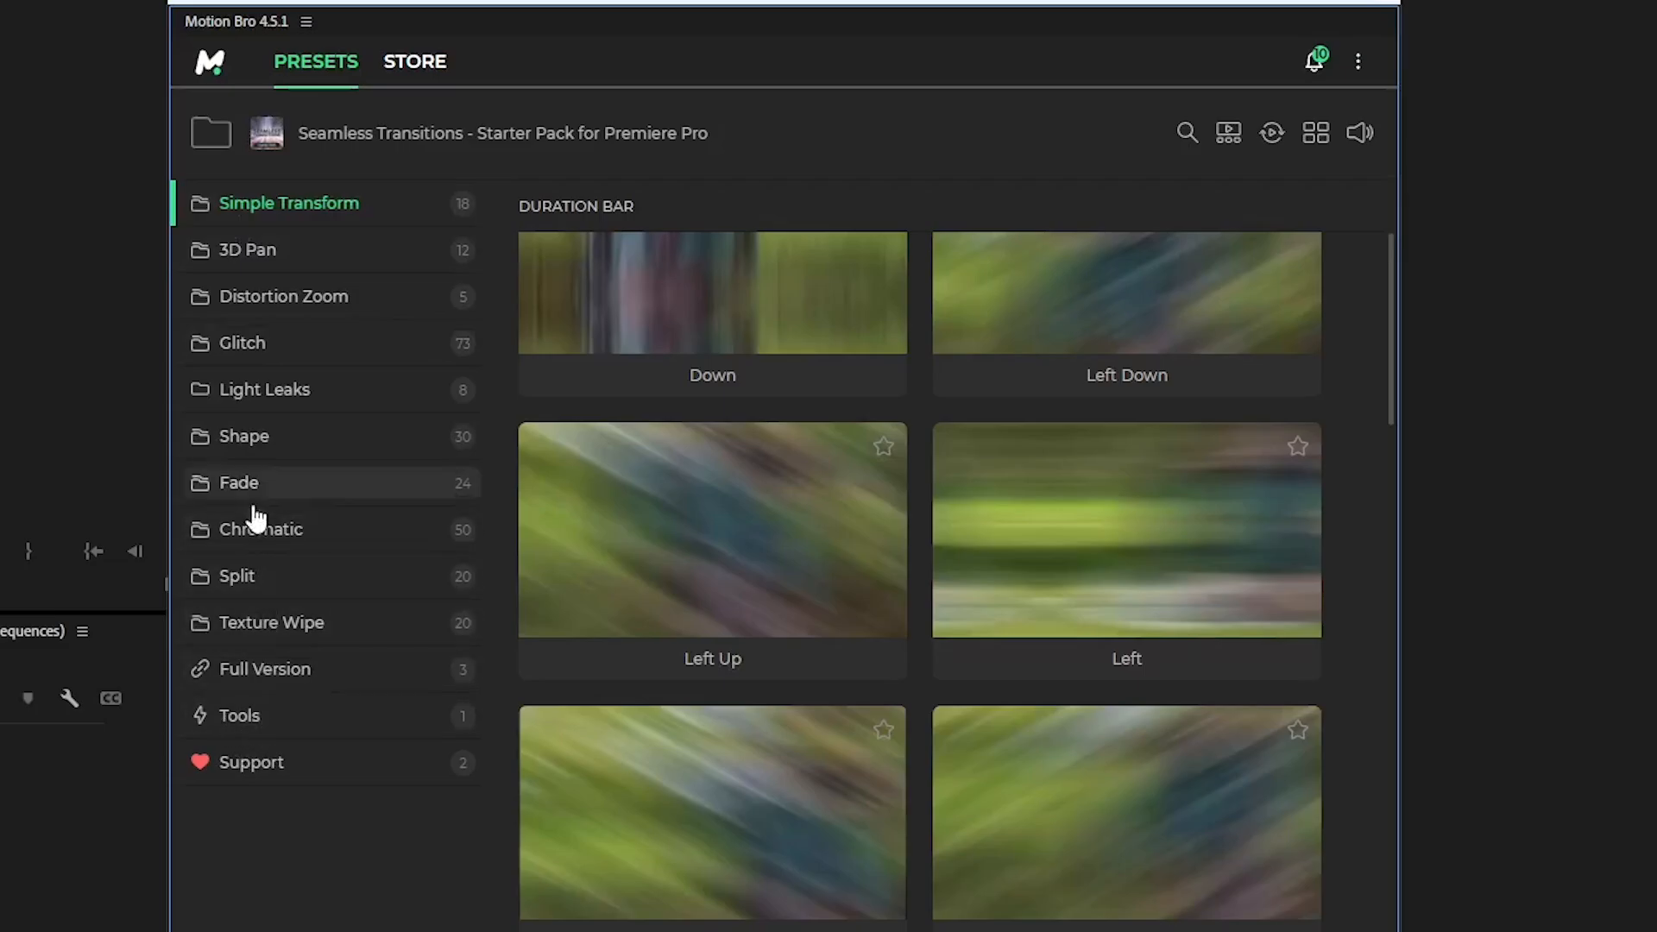
{"action": "left_click", "coordinate": [252, 485]}
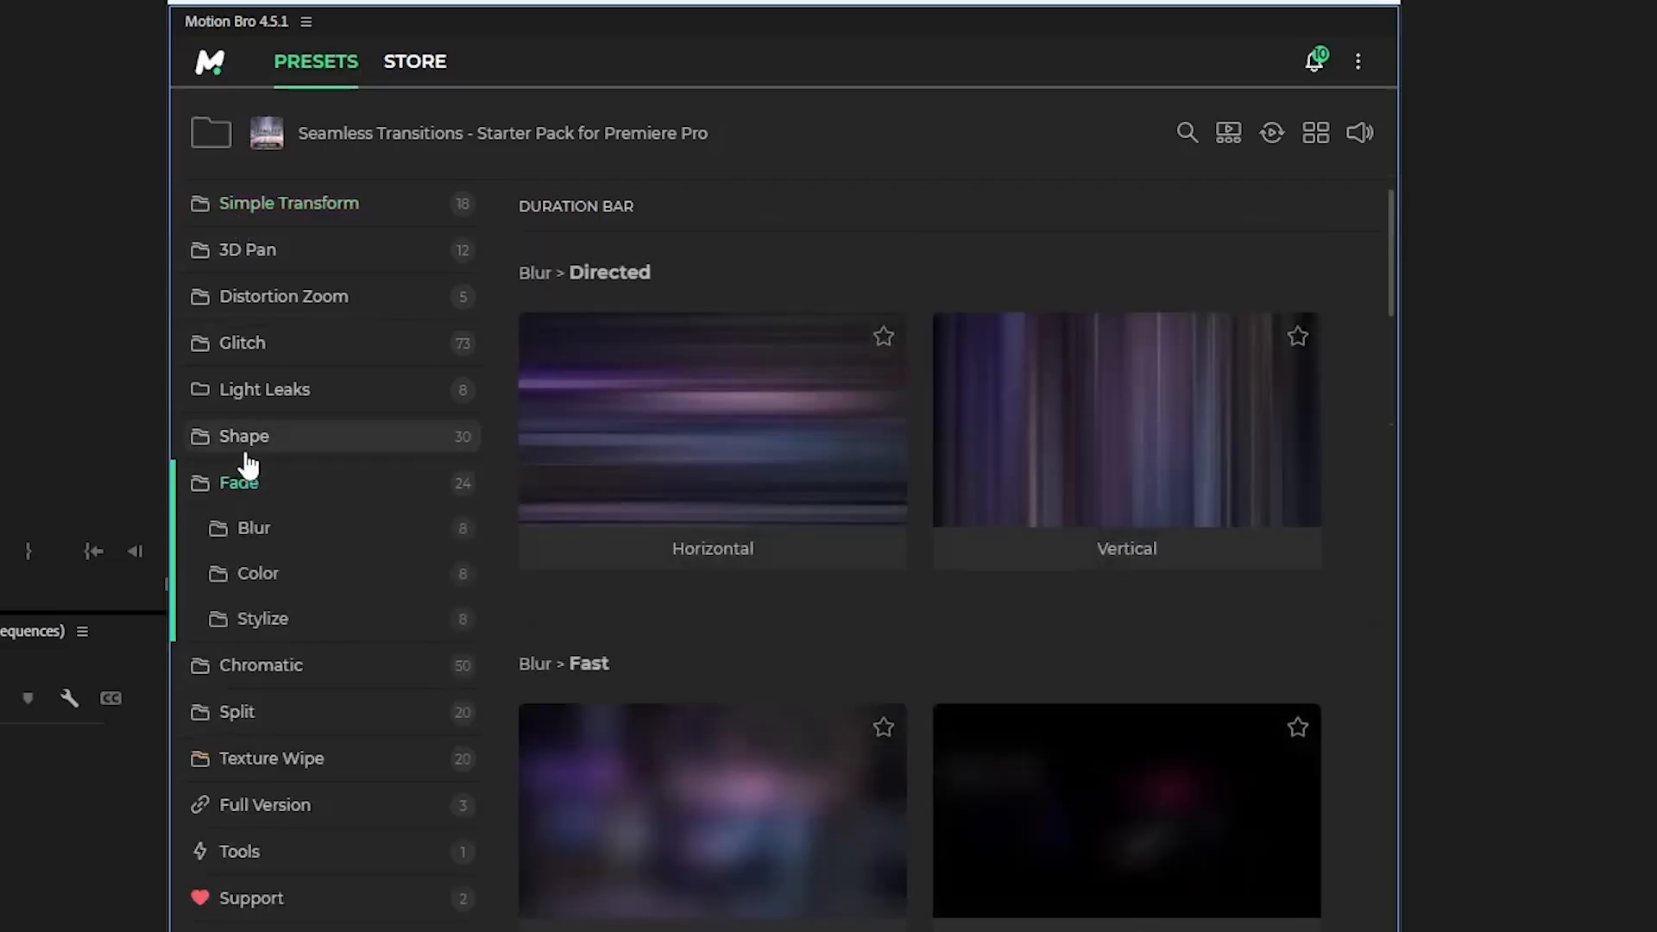
{"action": "left_click", "coordinate": [250, 440]}
{"action": "left_click", "coordinate": [259, 397]}
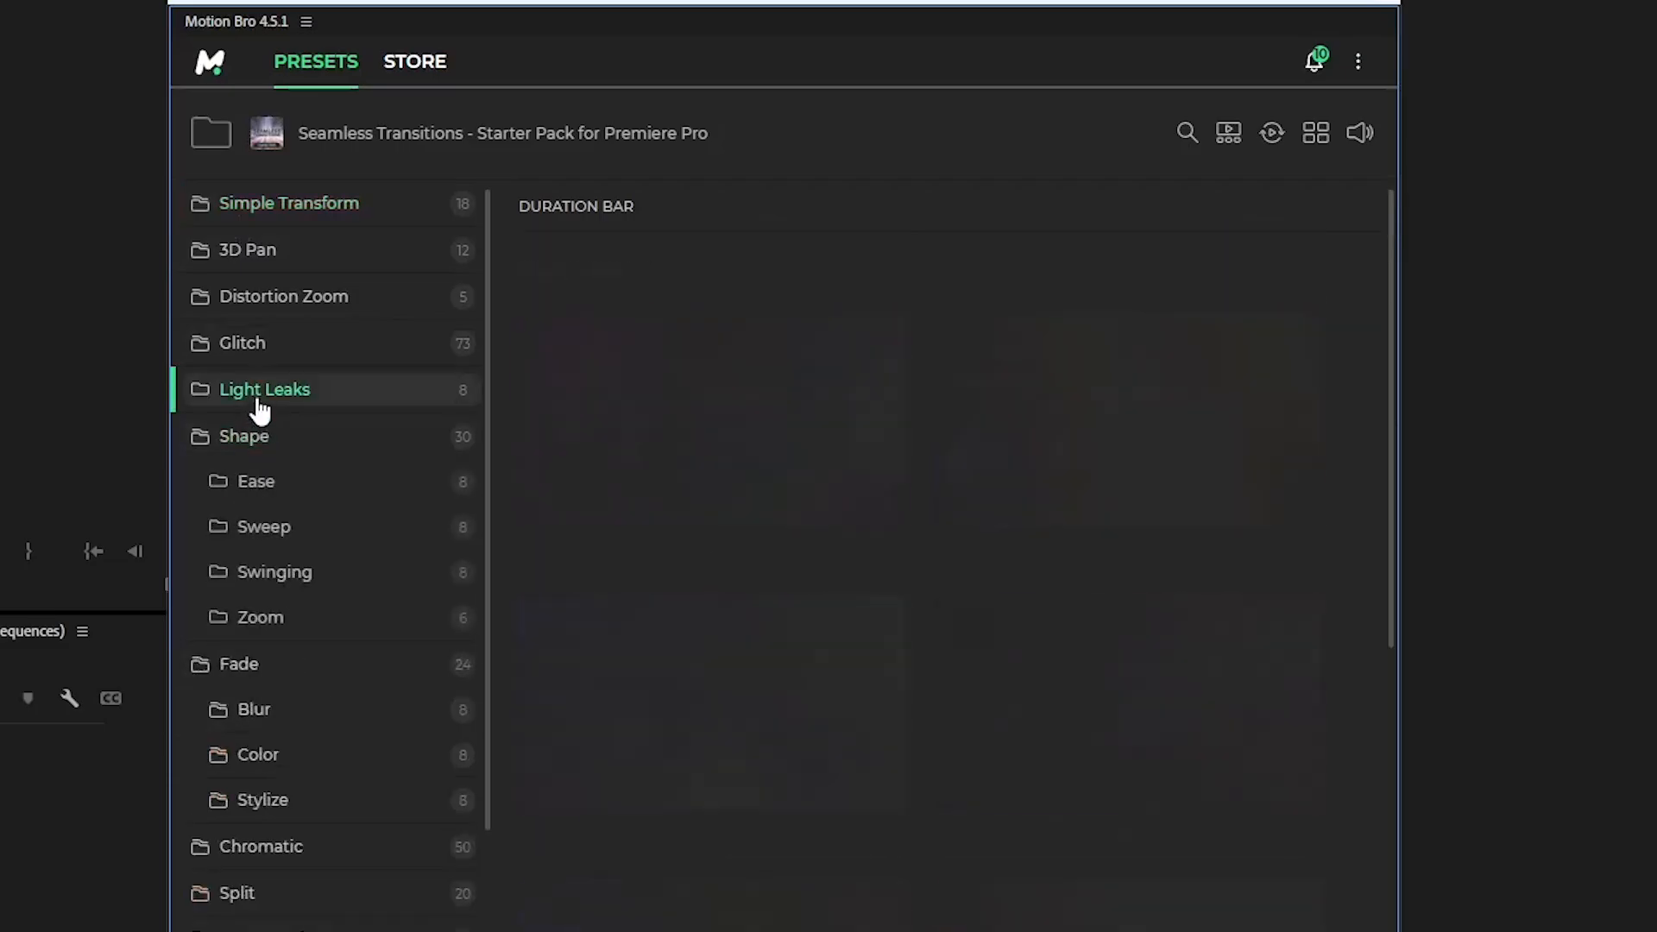
{"action": "left_click", "coordinate": [251, 343]}
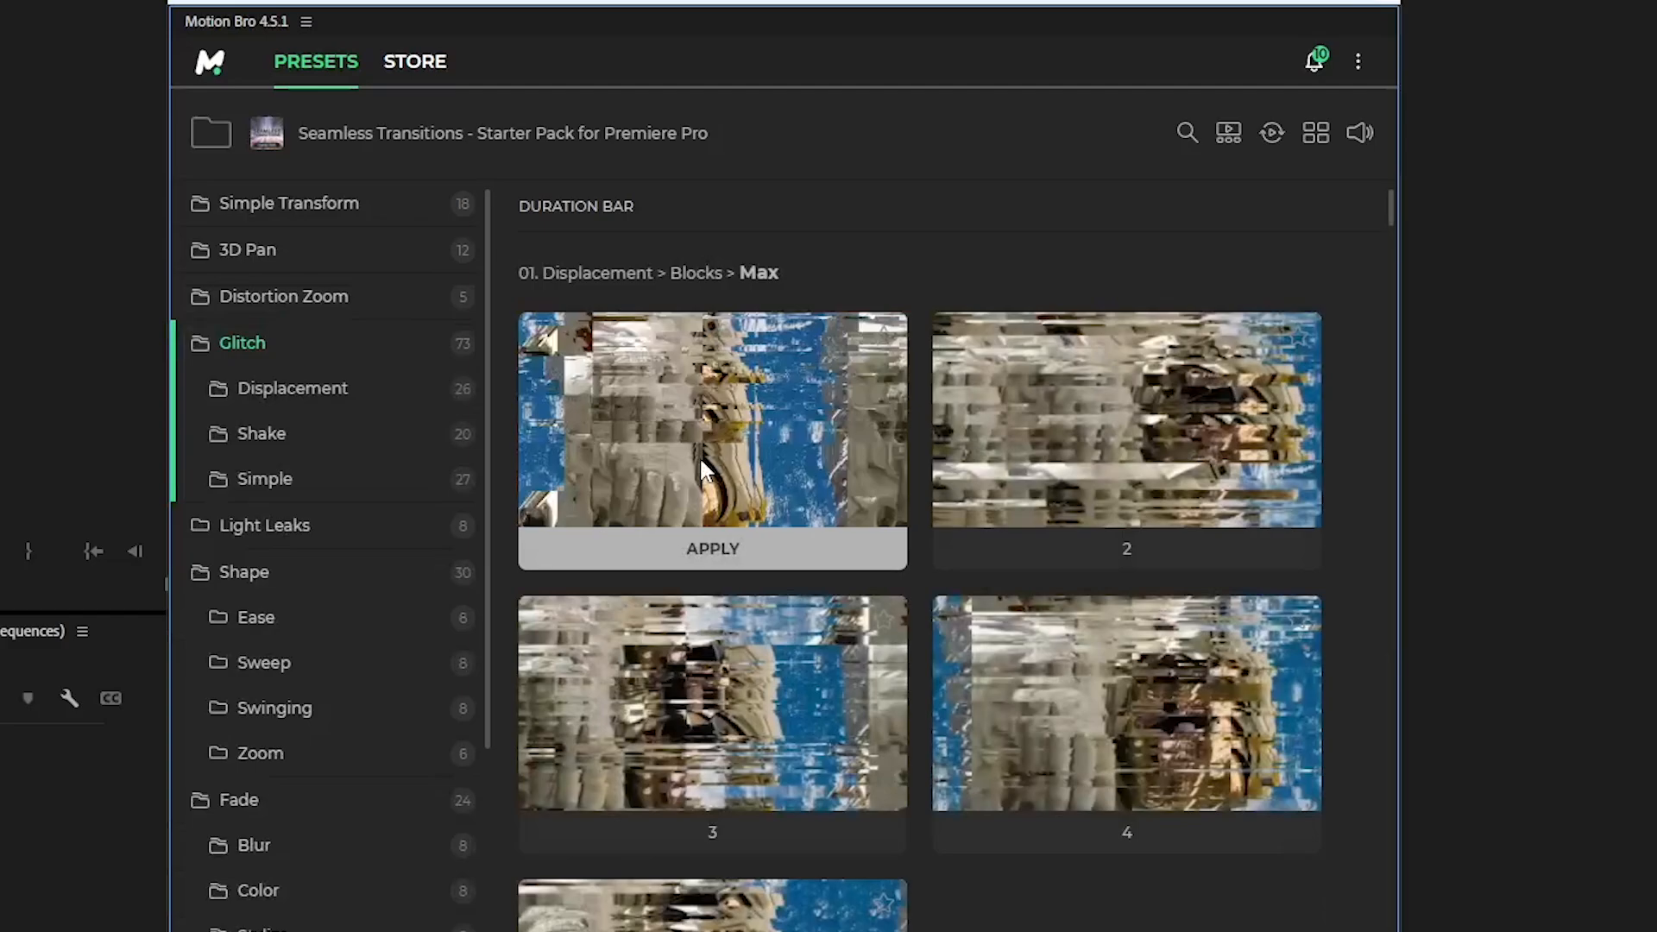
{"action": "scroll", "coordinate": [552, 362], "scroll_direction": "down", "scroll_amount": 2}
{"action": "left_click", "coordinate": [261, 252]}
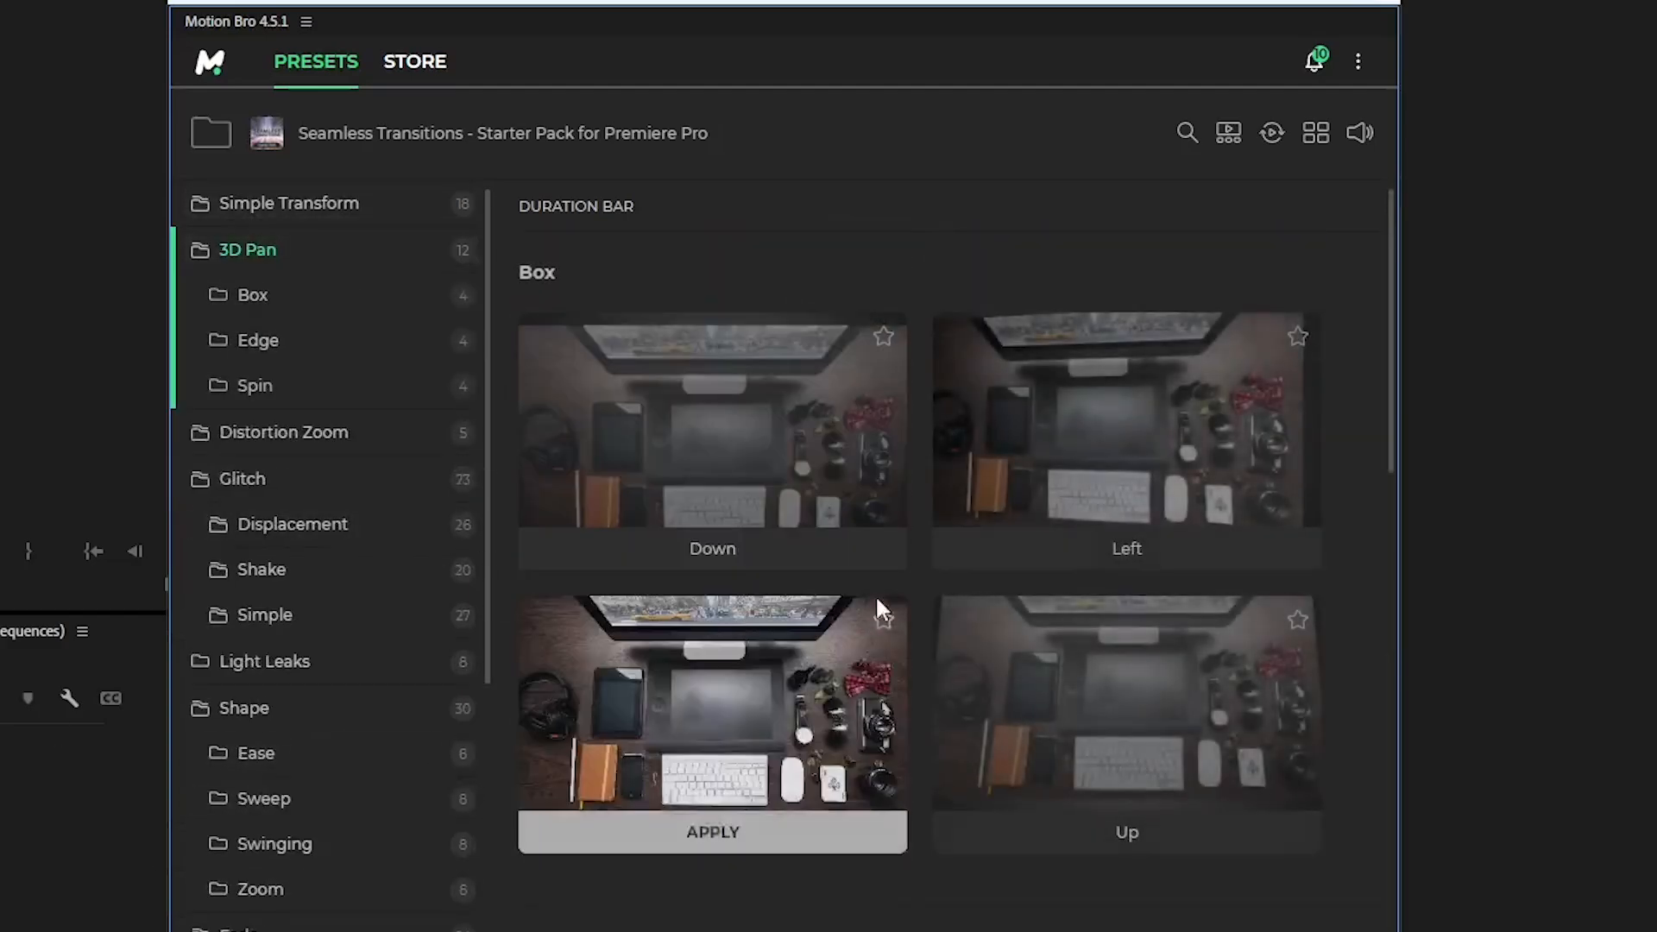
{"action": "scroll", "coordinate": [485, 343], "scroll_direction": "down", "scroll_amount": 5}
{"action": "left_click", "coordinate": [265, 832]}
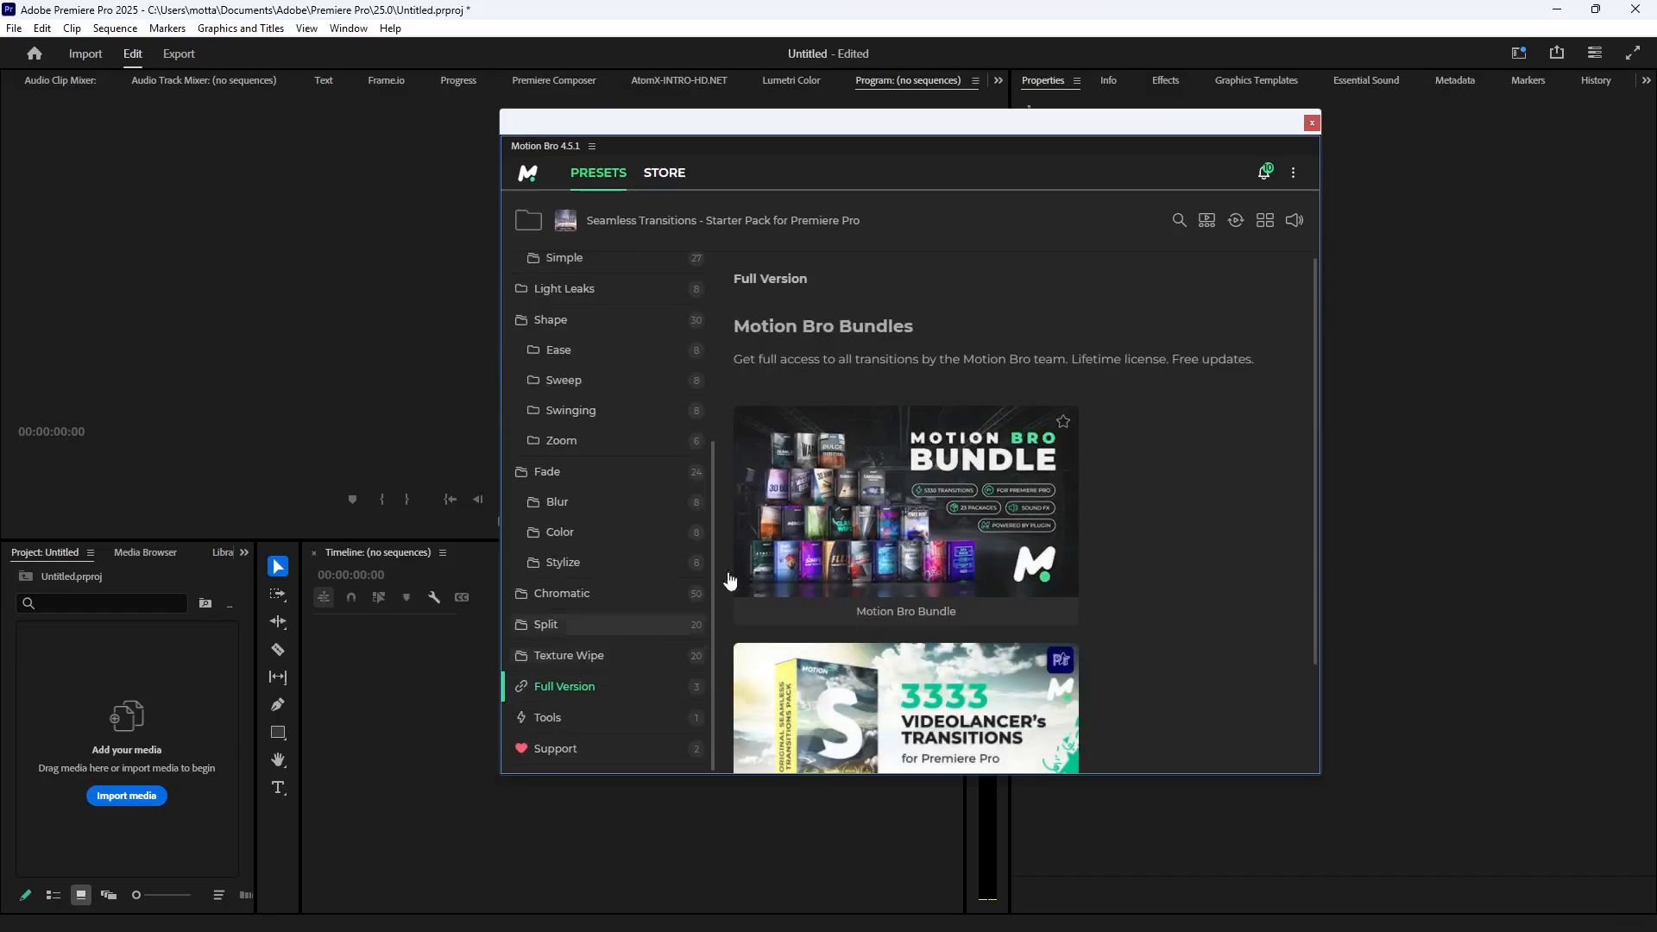
{"action": "left_click", "coordinate": [569, 655]}
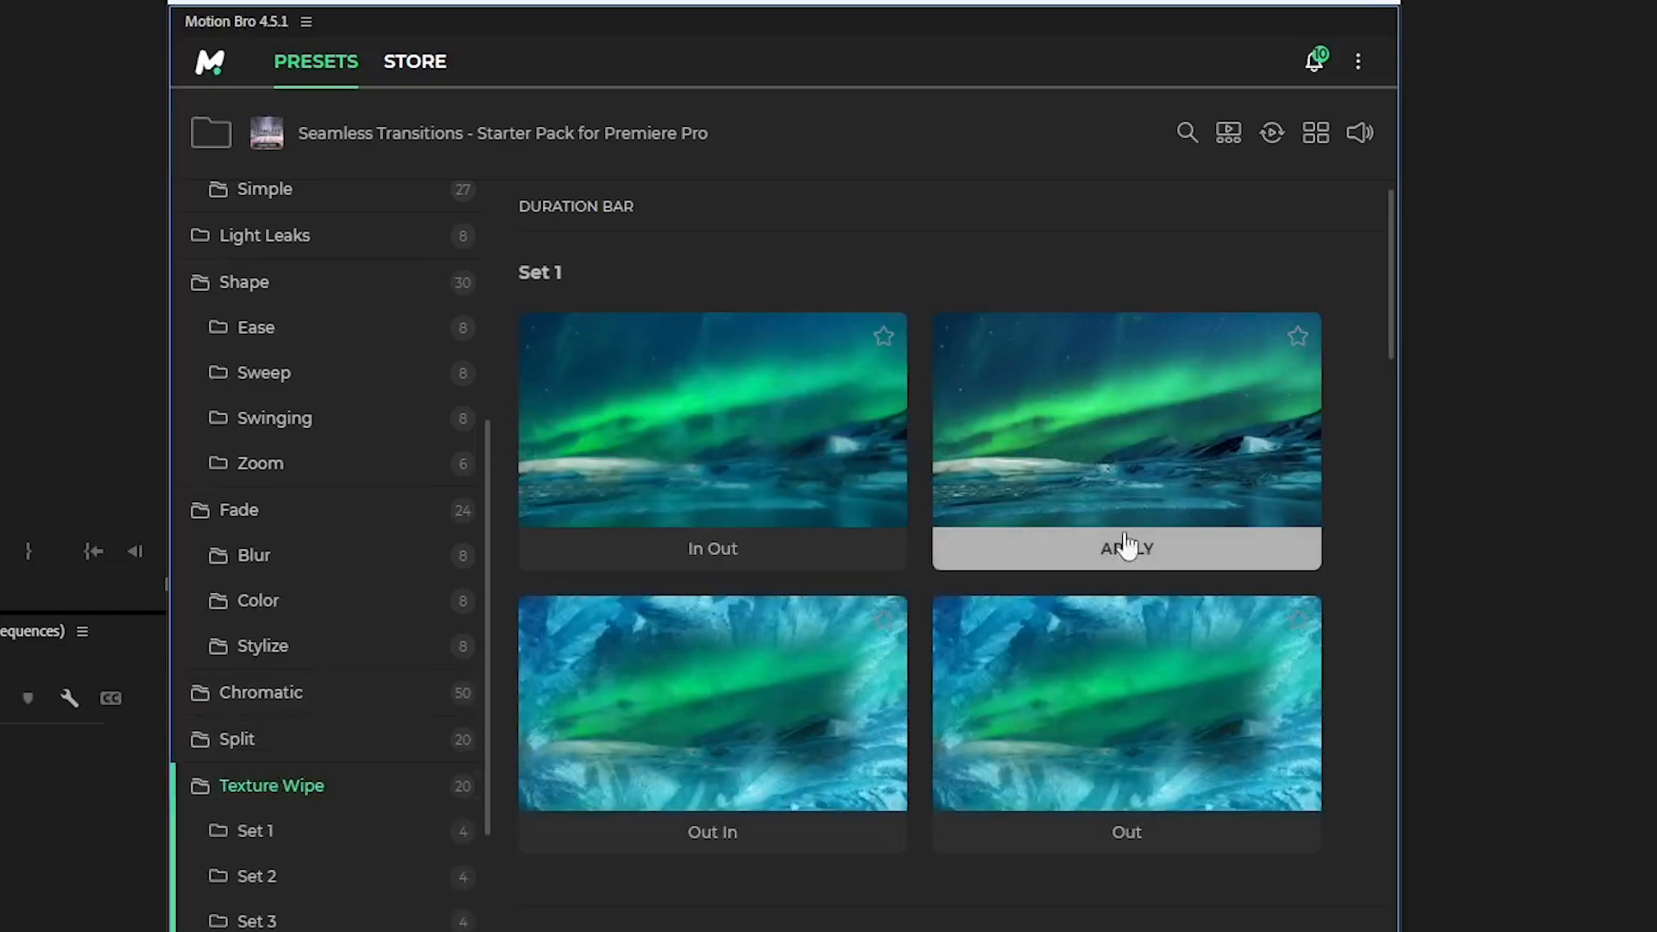
{"action": "left_click", "coordinate": [326, 701]}
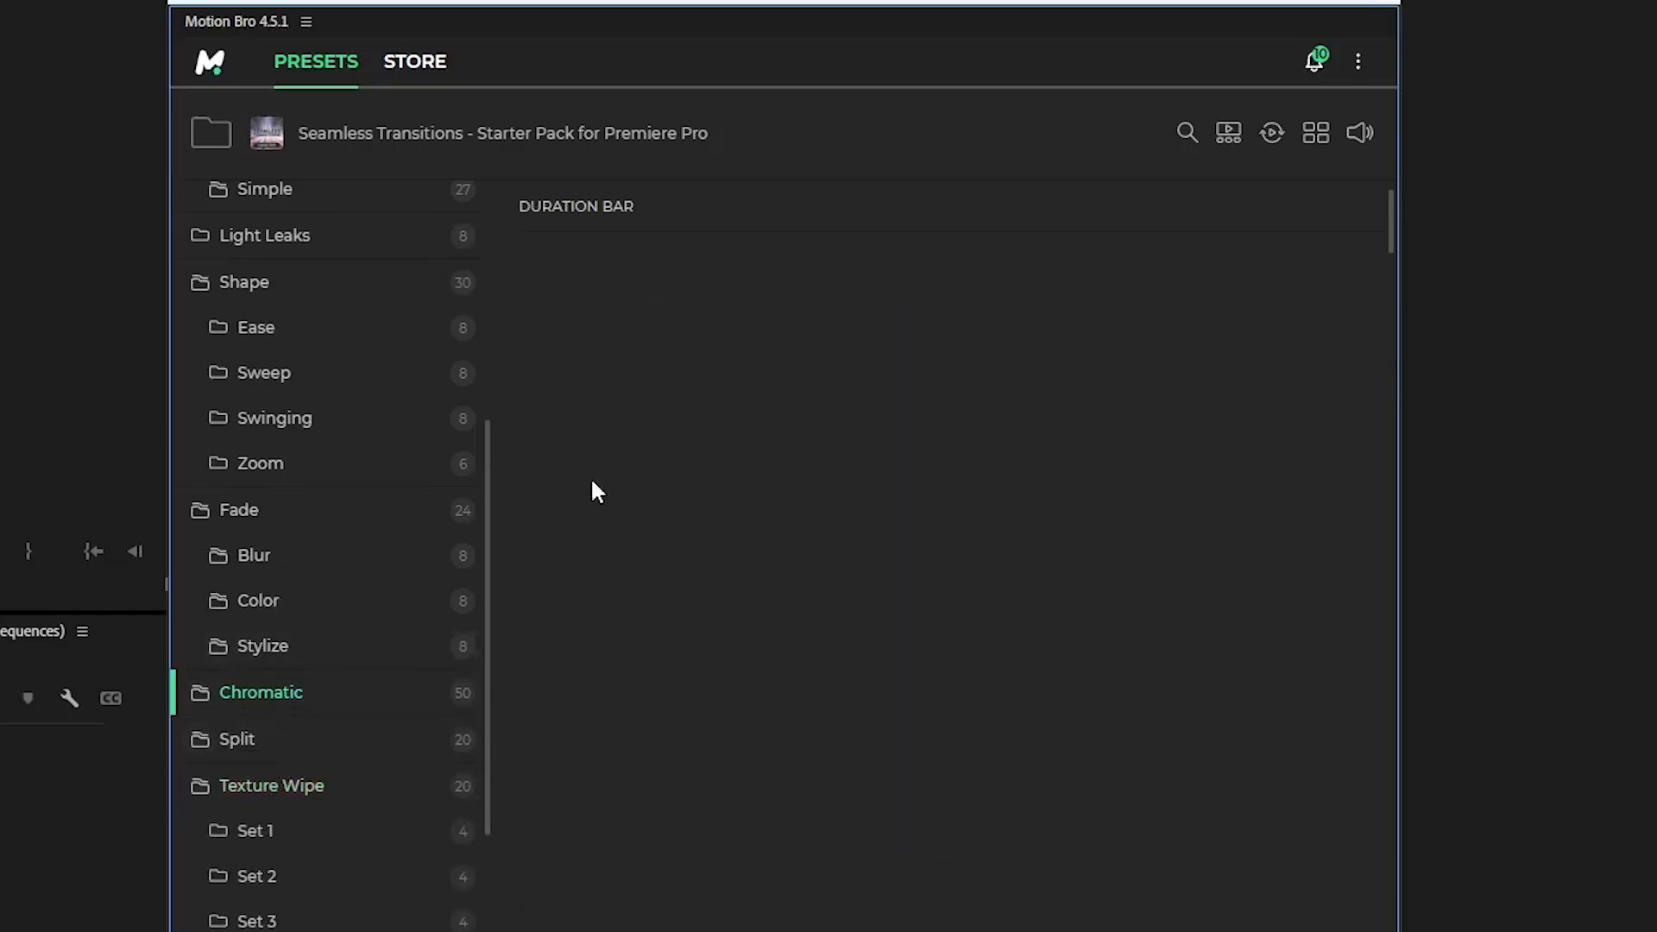
{"action": "mouse_move", "coordinate": [1201, 411]}
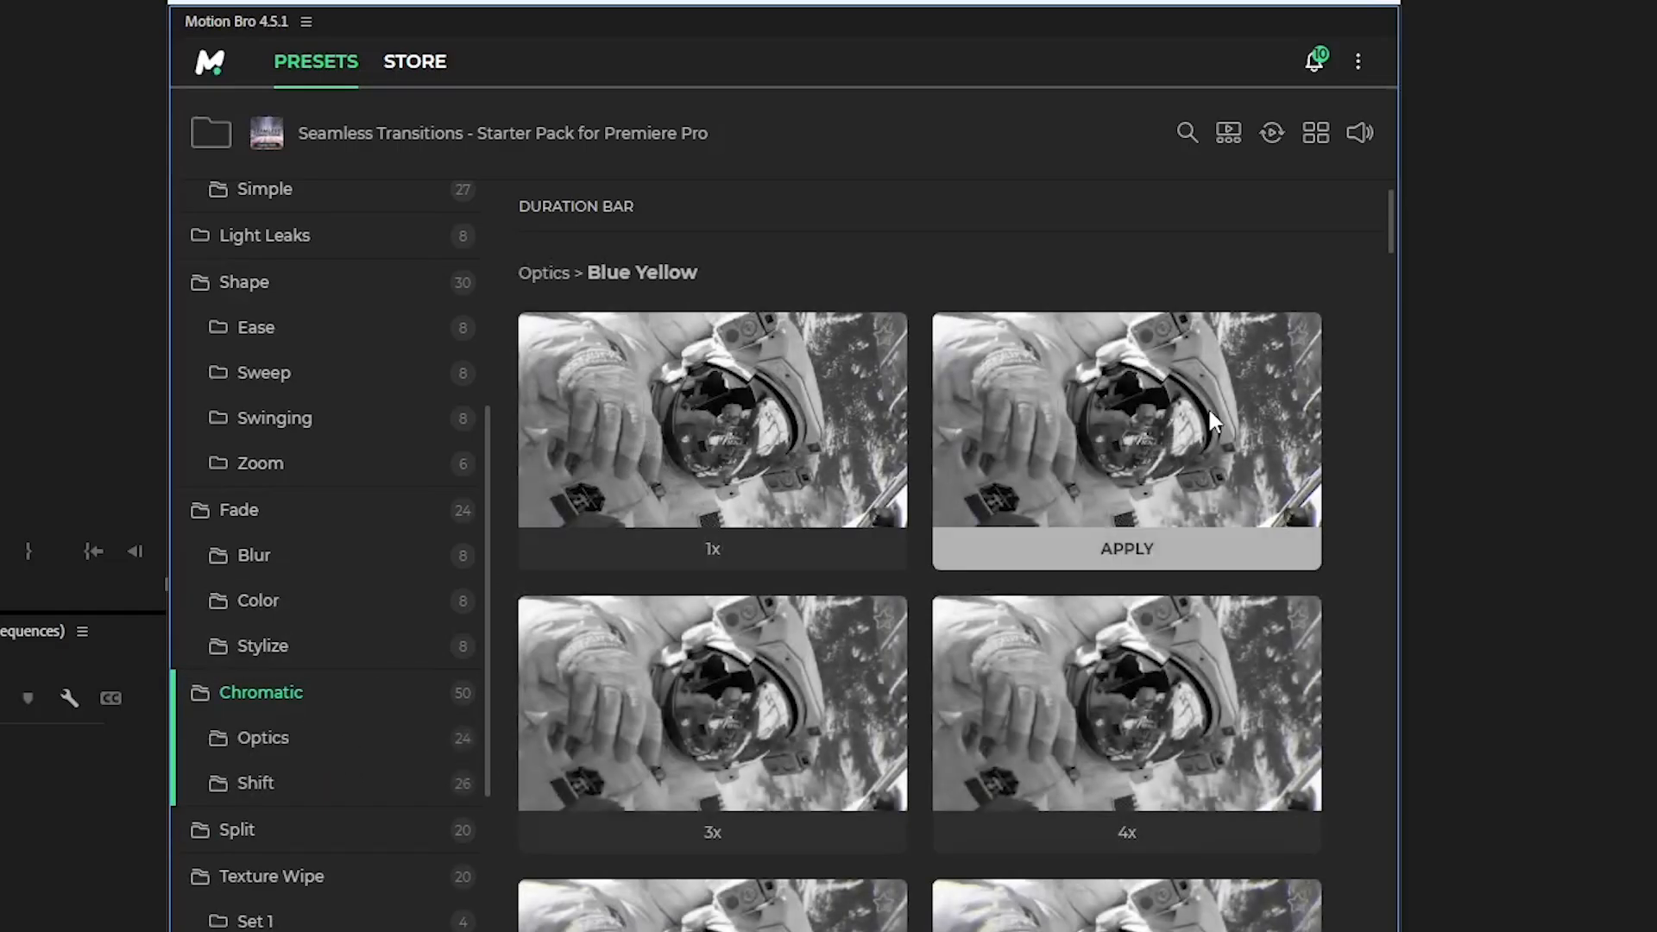